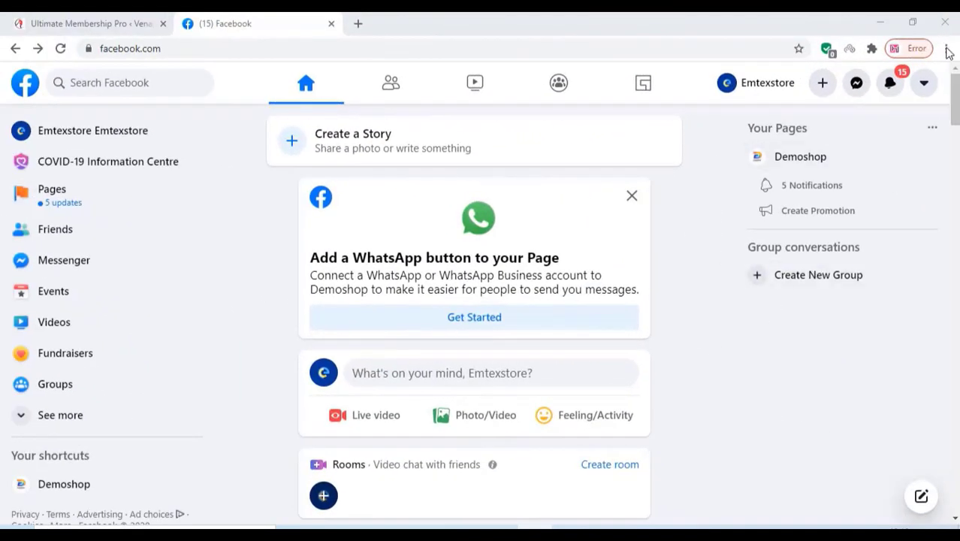
# - Open the ad account's payment settings by way of the Payments section of the Facebook account settings
pyautogui.click(921, 87)
pyautogui.click(797, 240)
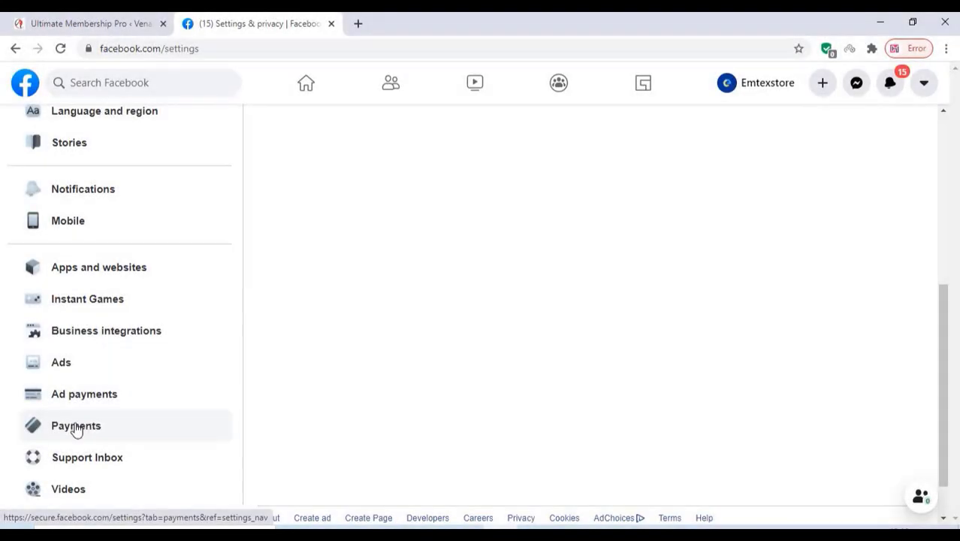
pyautogui.click(76, 425)
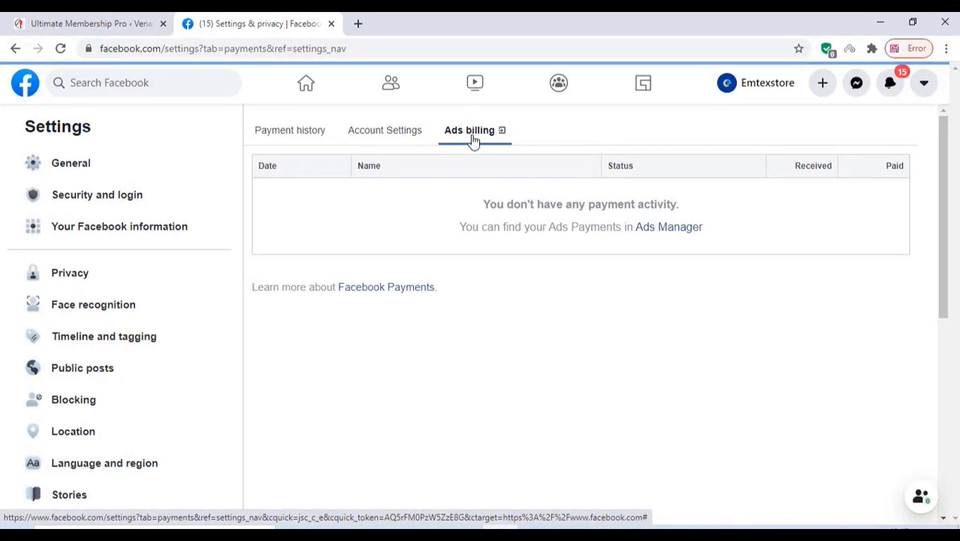
pyautogui.click(661, 230)
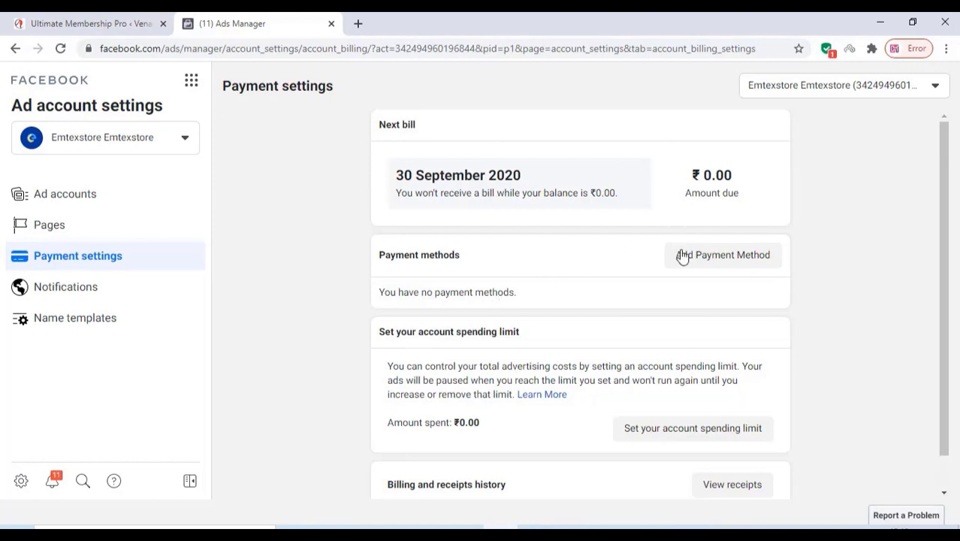
# - Start adding a payment method, look at the debit or credit card form, and proceed with UPI instead
pyautogui.click(712, 256)
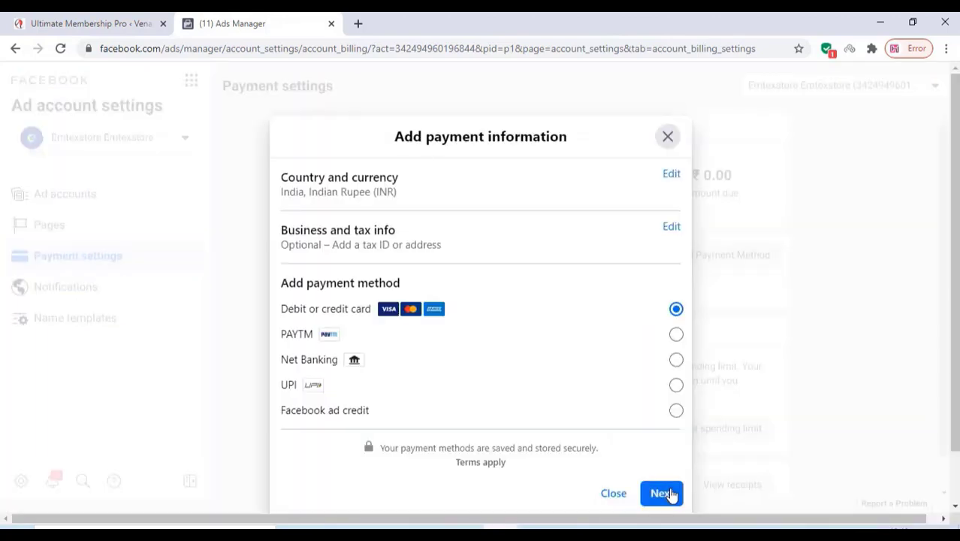
pyautogui.click(670, 496)
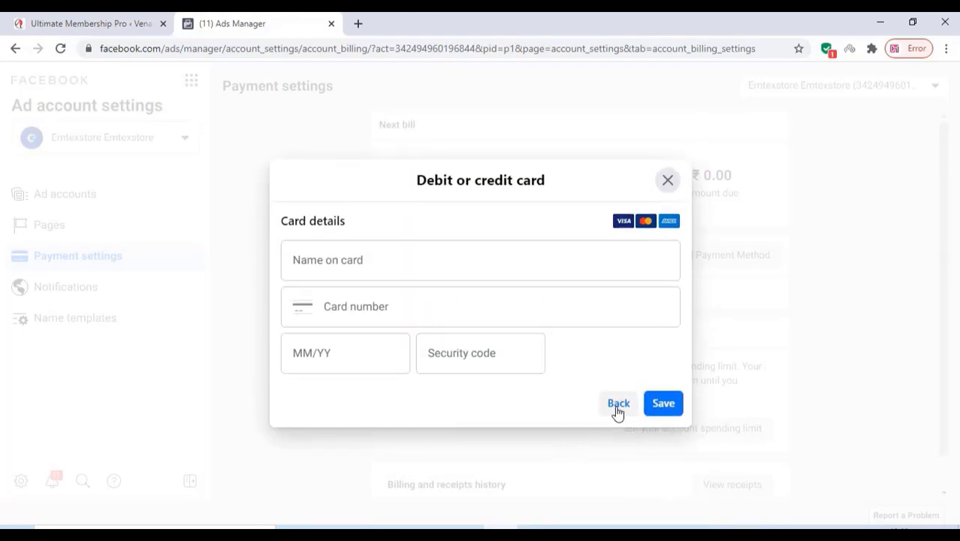
pyautogui.click(618, 406)
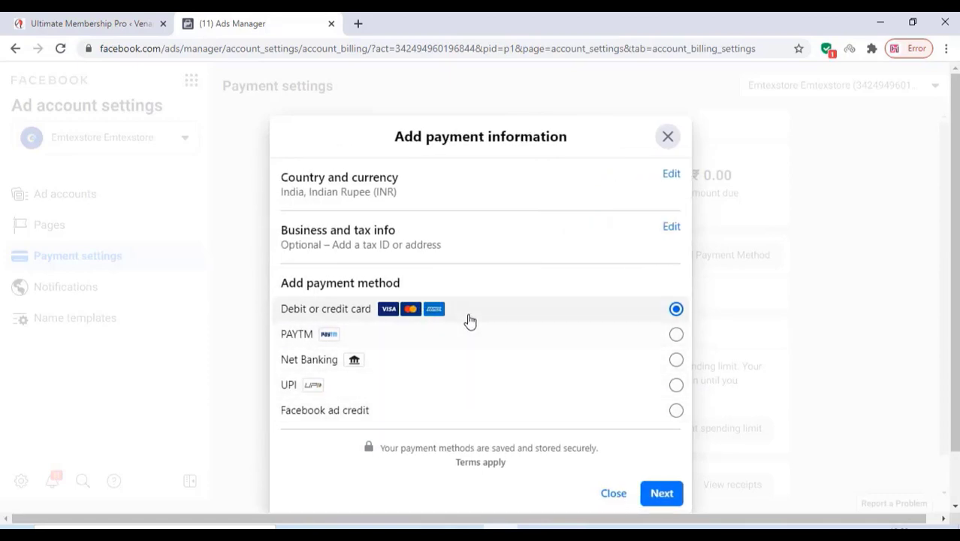
pyautogui.click(550, 394)
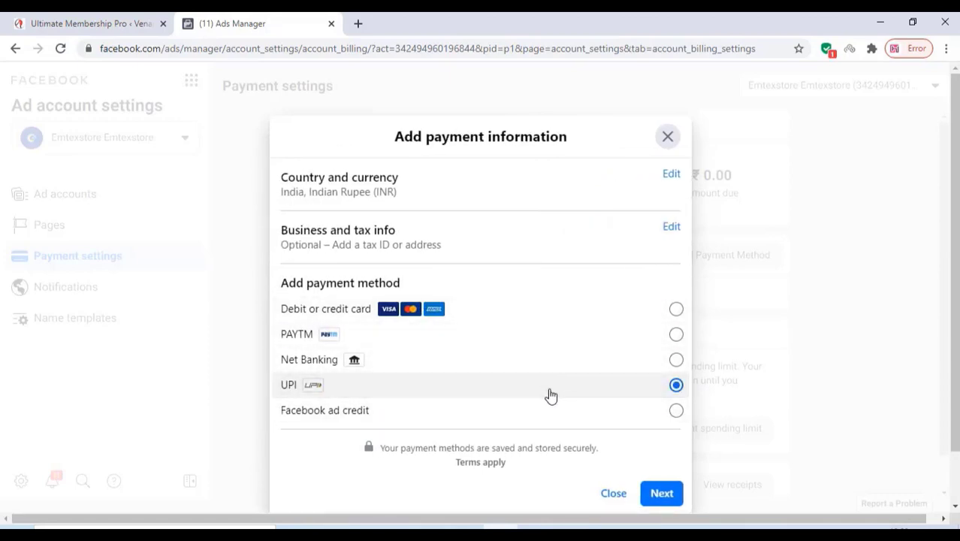
pyautogui.click(660, 494)
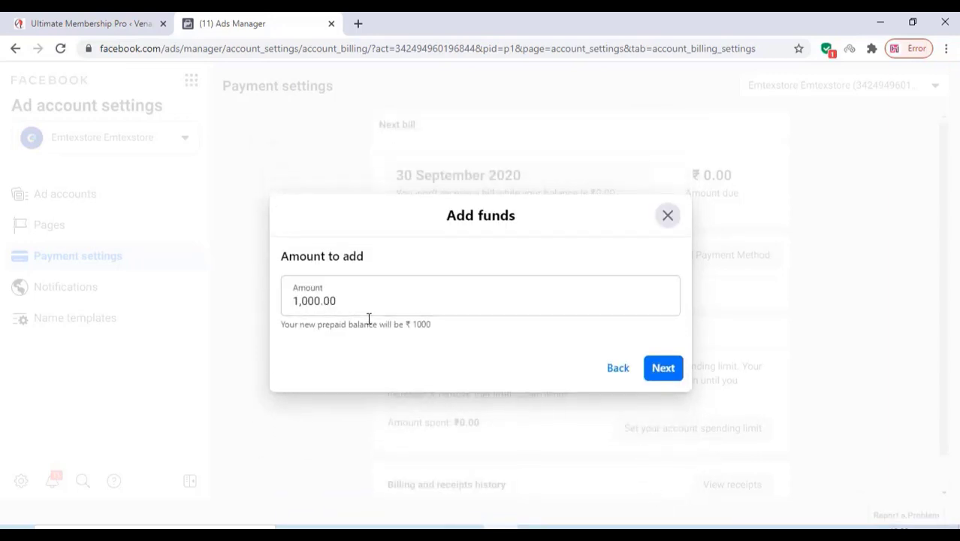
# - Set the amount of funds to add to ₹100 and complete the prepaid payment
pyautogui.click(344, 299)
pyautogui.moveTo(344, 300); pyautogui.dragTo(303, 316)
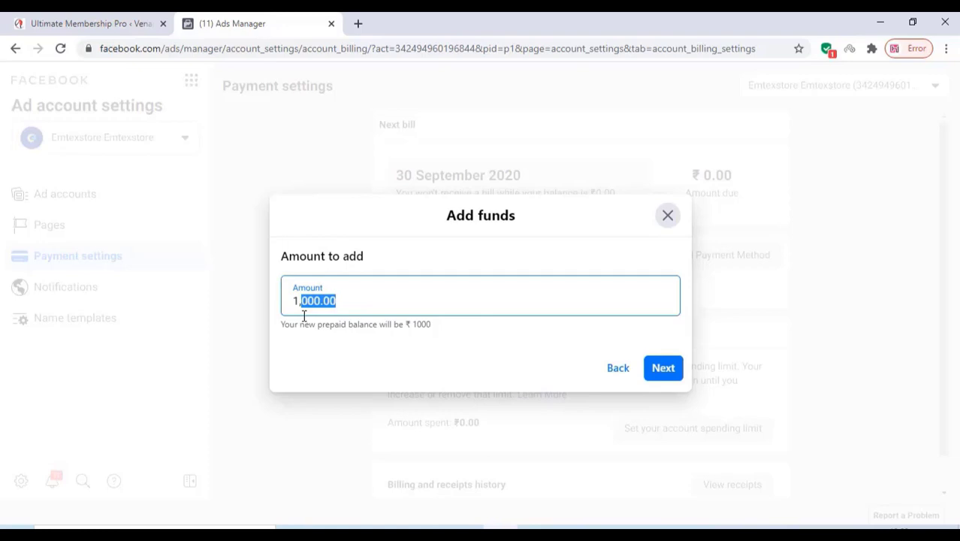
pyautogui.press('BackSpace')
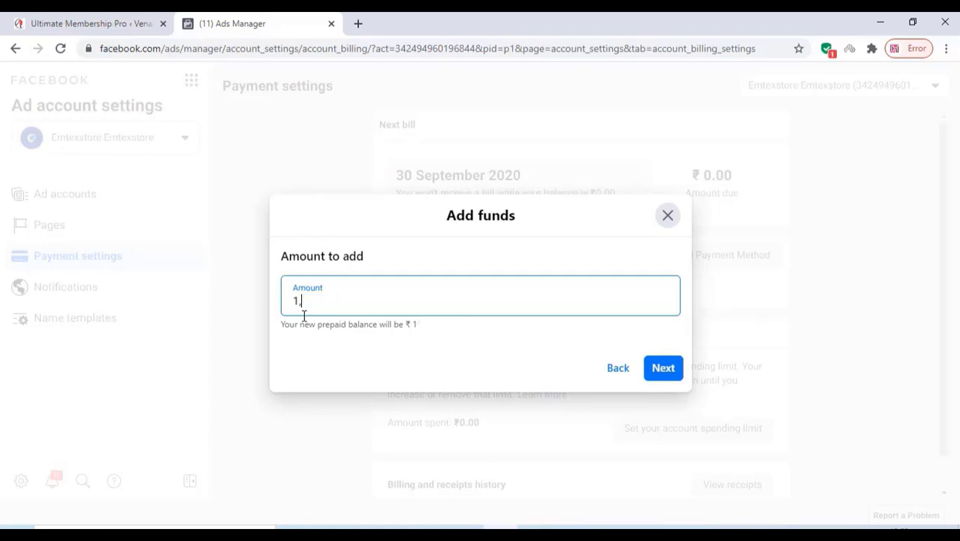
pyautogui.write('00')
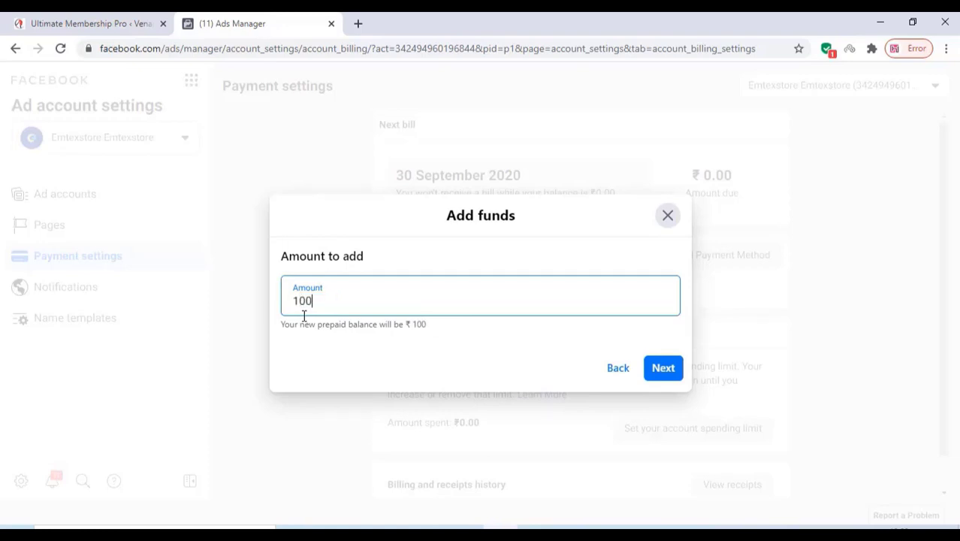
pyautogui.click(662, 368)
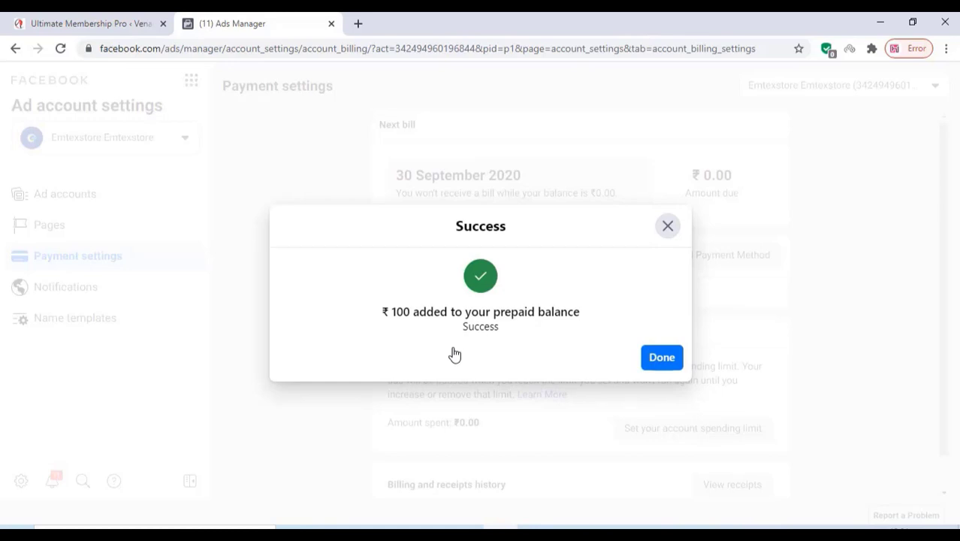
pyautogui.click(664, 365)
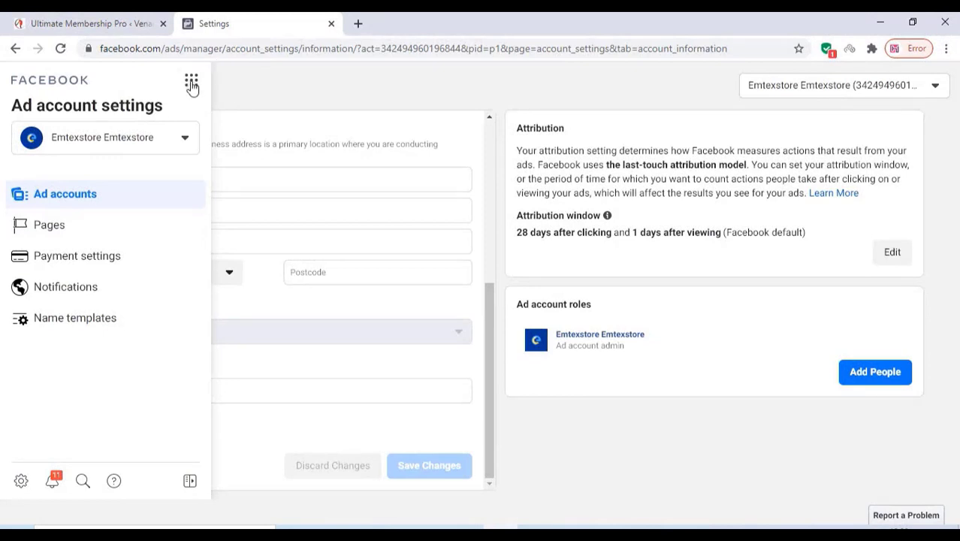
# - Go to the Ads Manager campaigns page and start a new campaign with guided creation
pyautogui.click(191, 83)
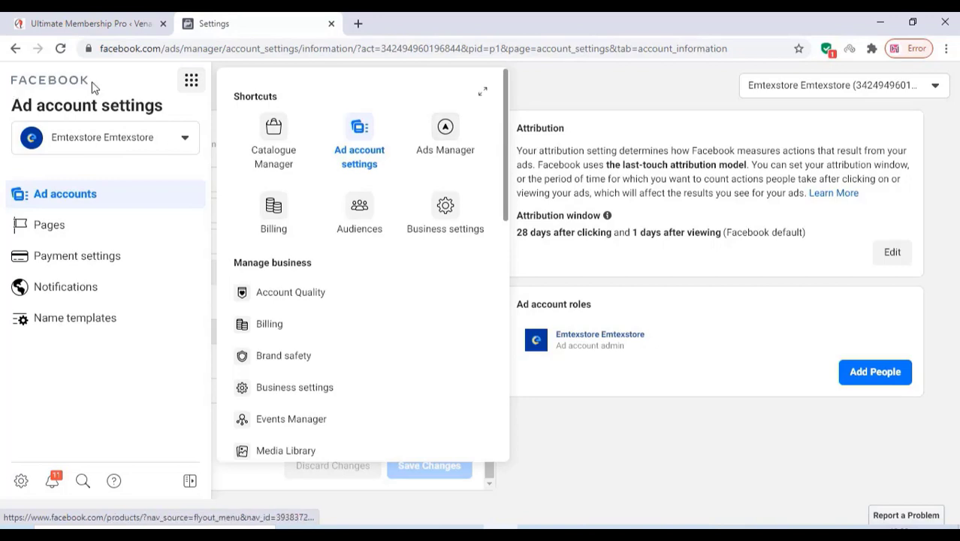
pyautogui.click(448, 129)
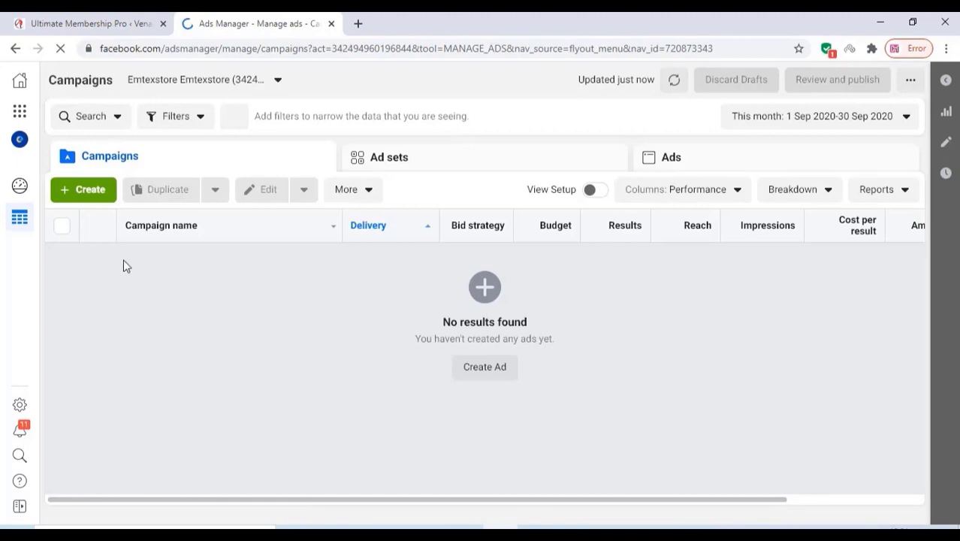
pyautogui.click(84, 189)
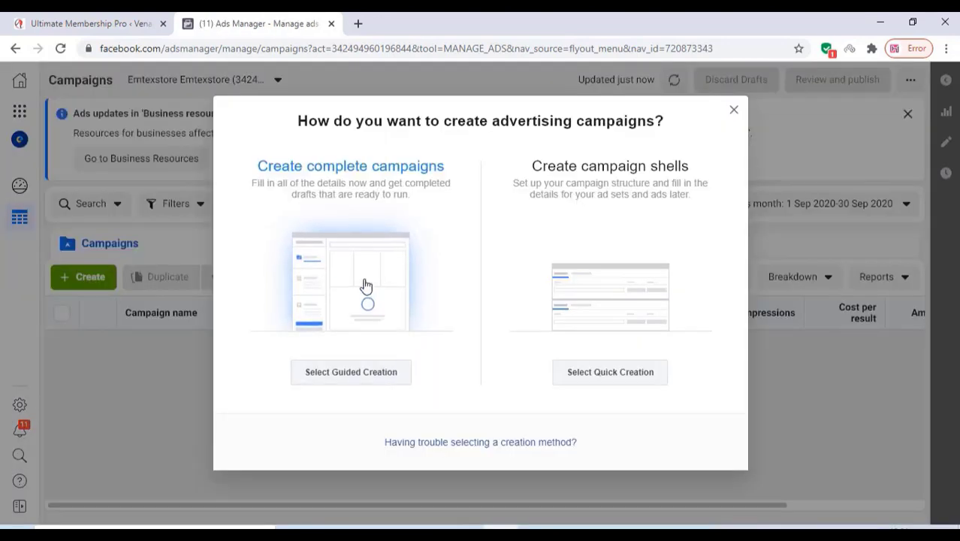
pyautogui.click(365, 286)
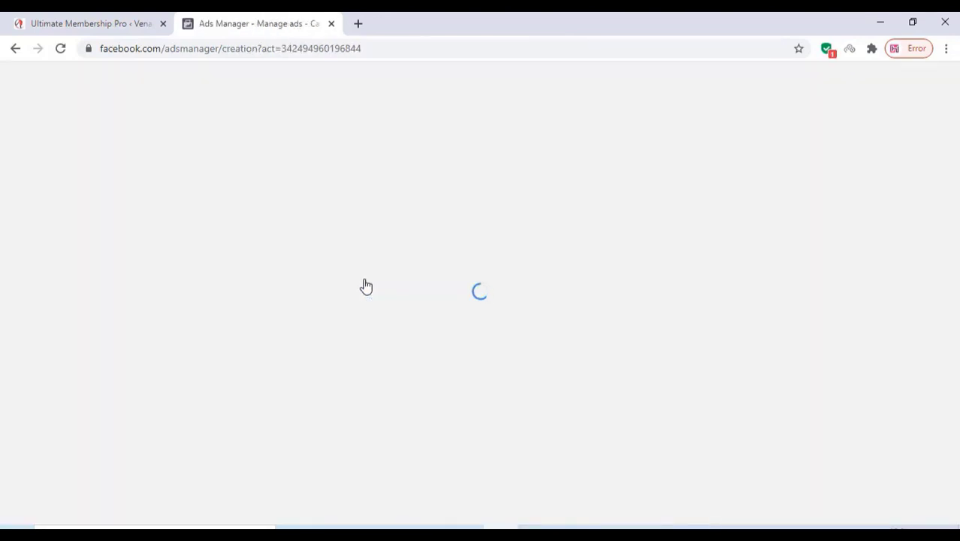
# - Choose Catalogue Sales as the campaign's marketing objective
pyautogui.scroll(-3, 366, 287)
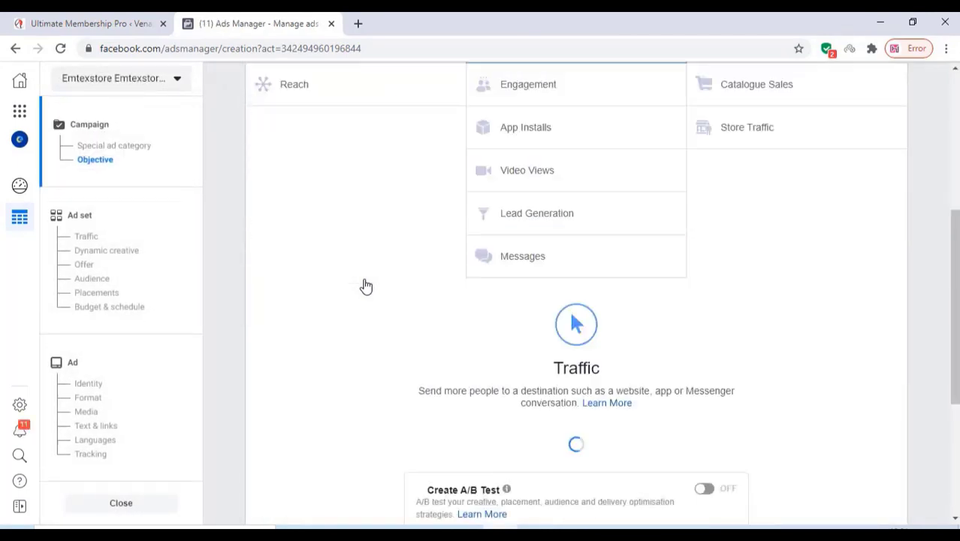
pyautogui.scroll(3, 365, 284)
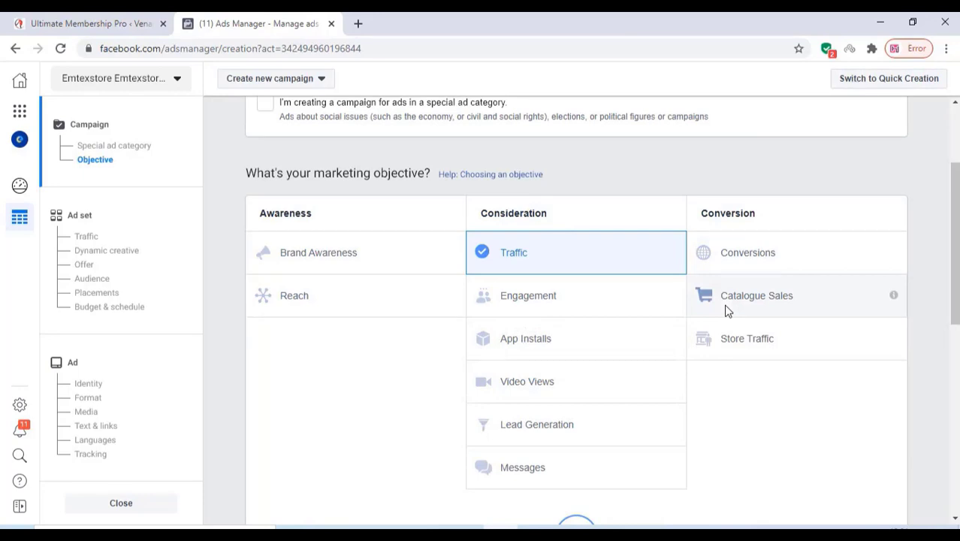
pyautogui.click(725, 311)
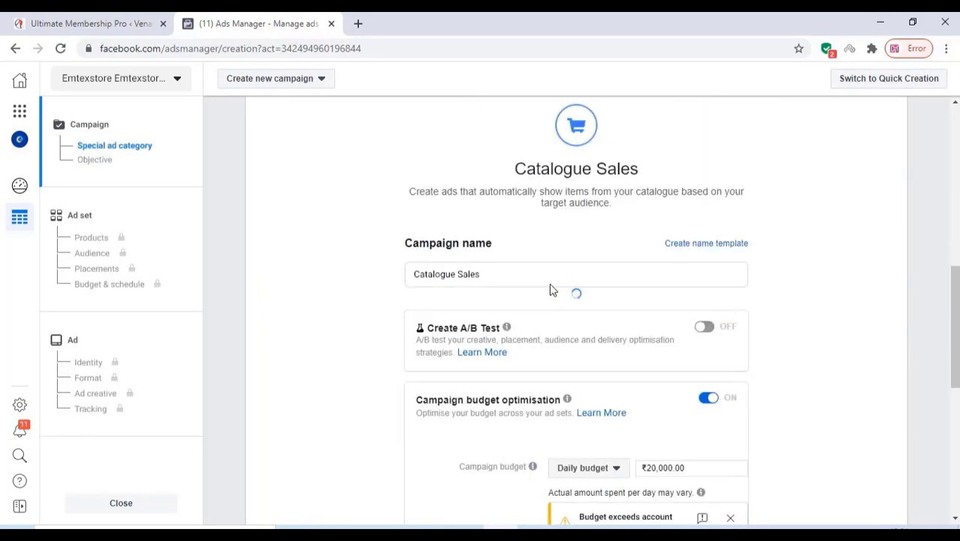
# - Name the campaign demosales and check the available catalogues, keeping Products for Demoshop selected
pyautogui.scroll(-1, 443, 225)
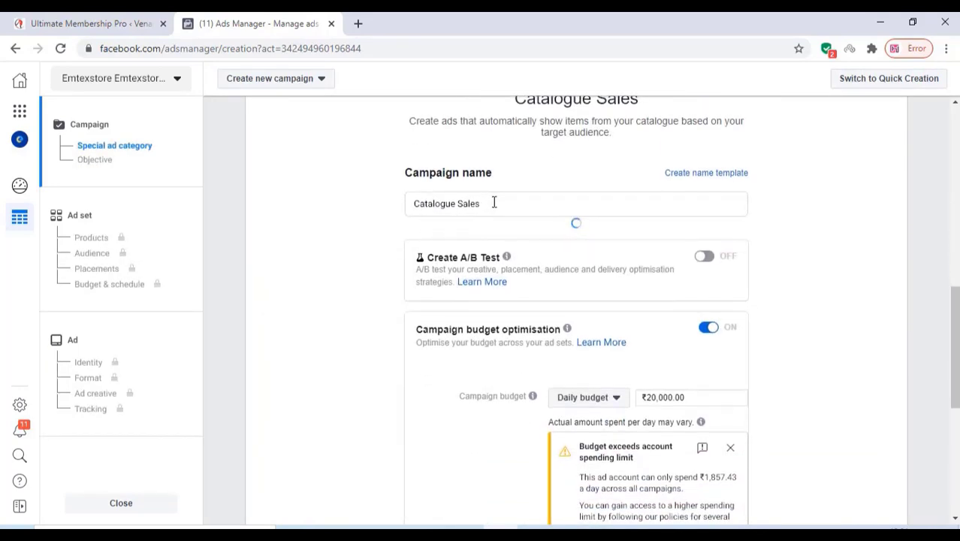
pyautogui.moveTo(493, 203); pyautogui.dragTo(409, 200)
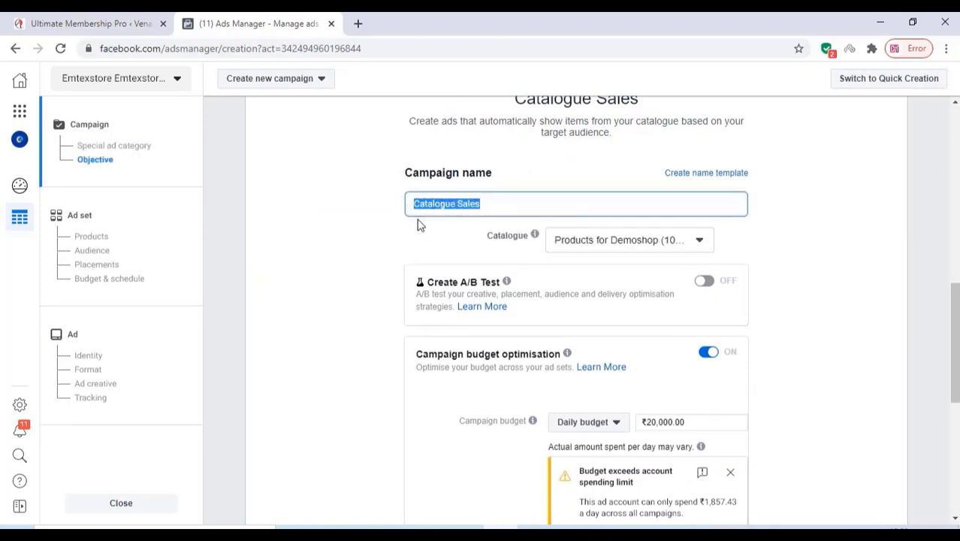
pyautogui.write('demosales')
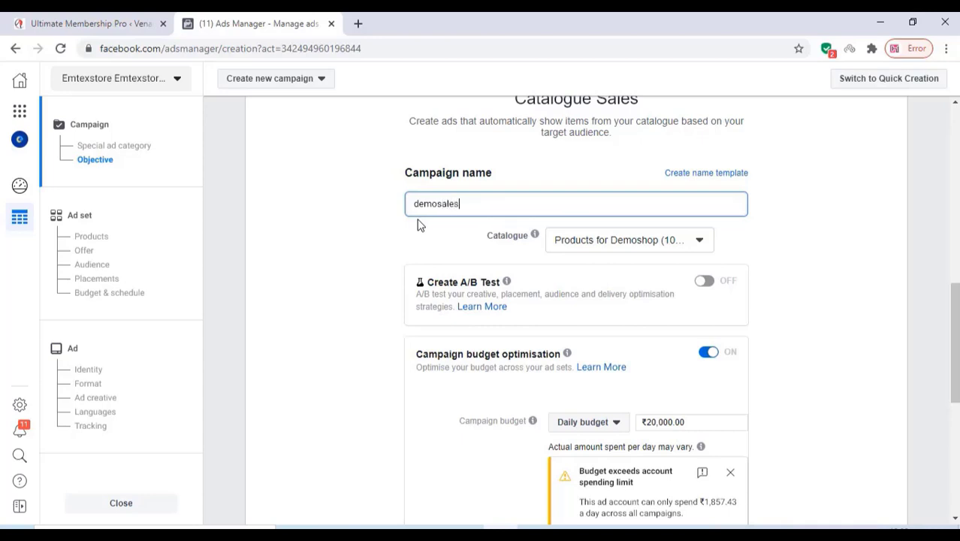
pyautogui.click(599, 250)
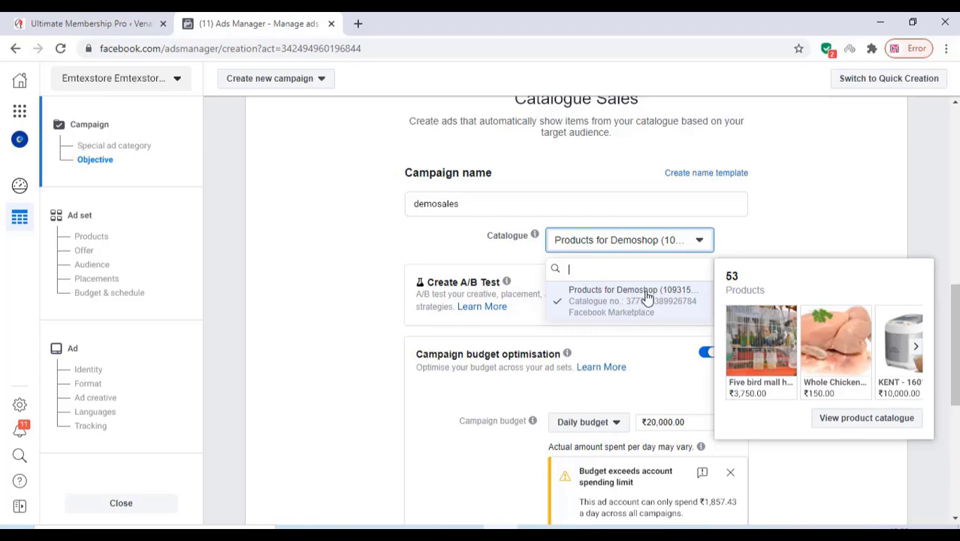
pyautogui.click(794, 221)
# - Set the campaign's daily budget to ₹80 and continue to the ad set
pyautogui.scroll(-1, 505, 340)
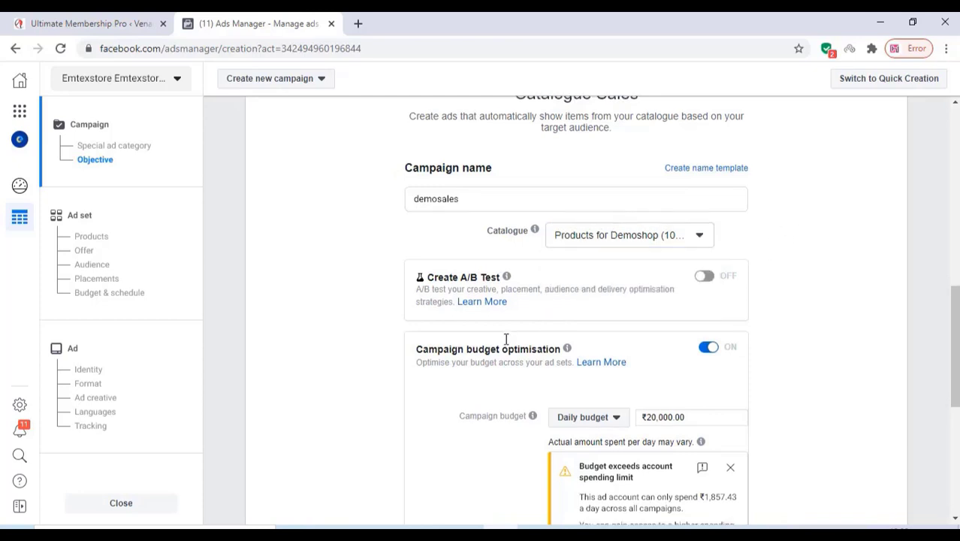
pyautogui.scroll(-3, 505, 339)
pyautogui.moveTo(702, 212); pyautogui.dragTo(638, 220)
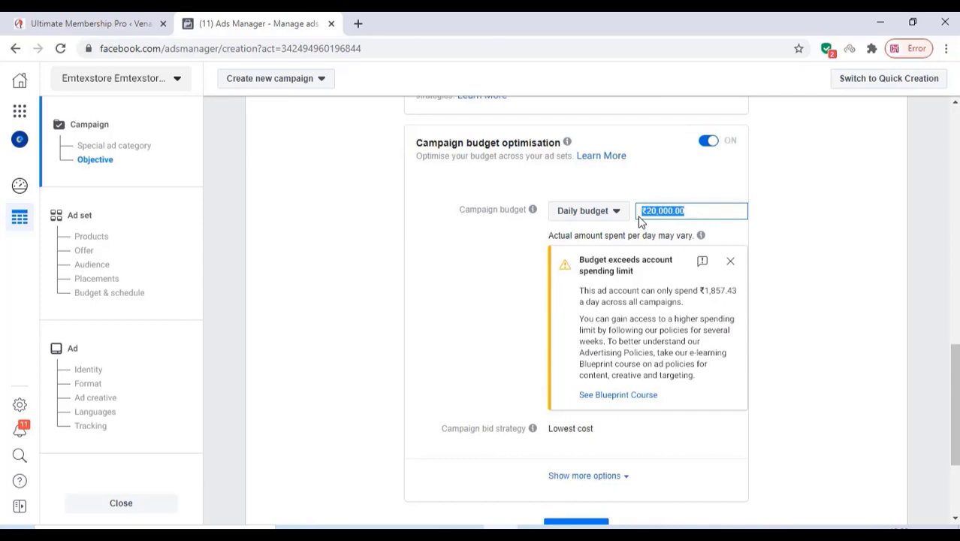
pyautogui.write('80')
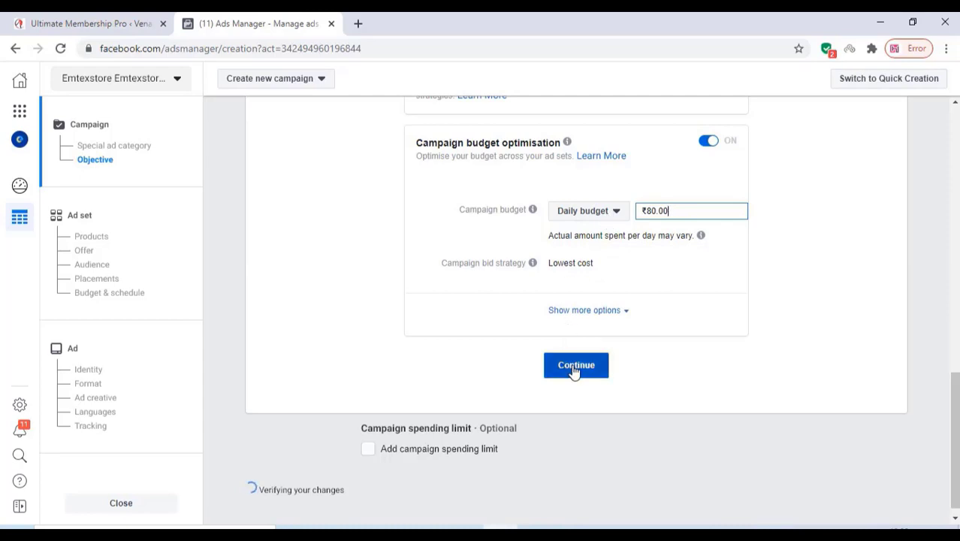
pyautogui.click(575, 365)
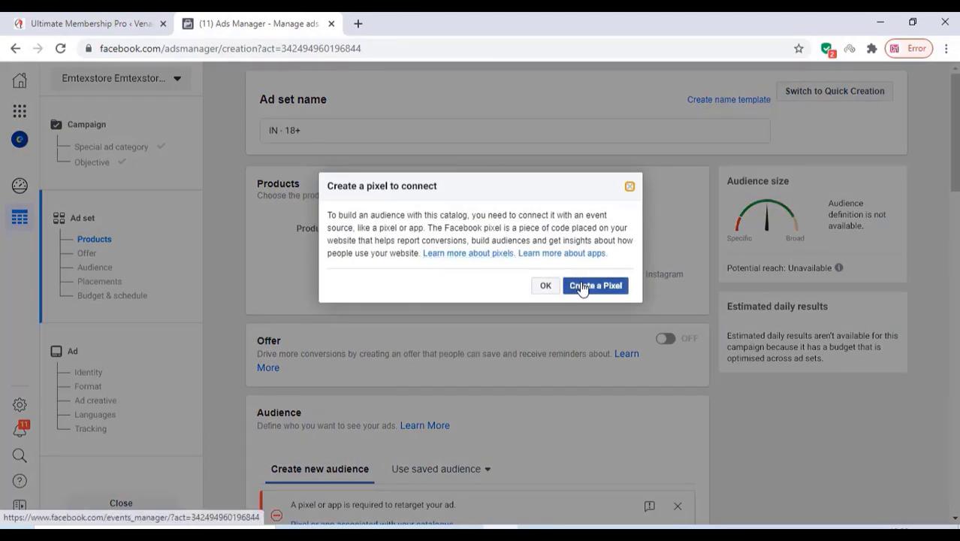
# - Start creating a pixel by connecting a Web data source with Facebook pixel as the connection method
pyautogui.click(582, 287)
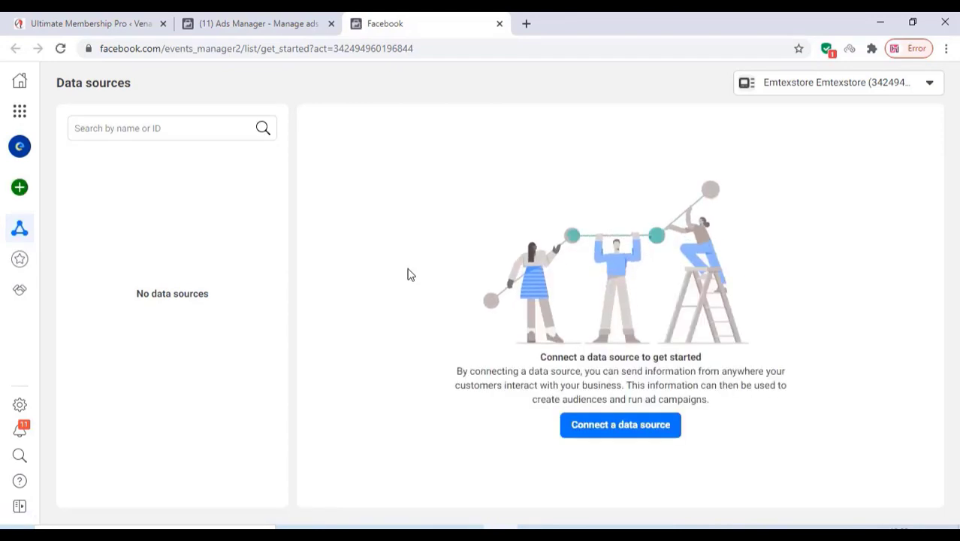
pyautogui.click(636, 429)
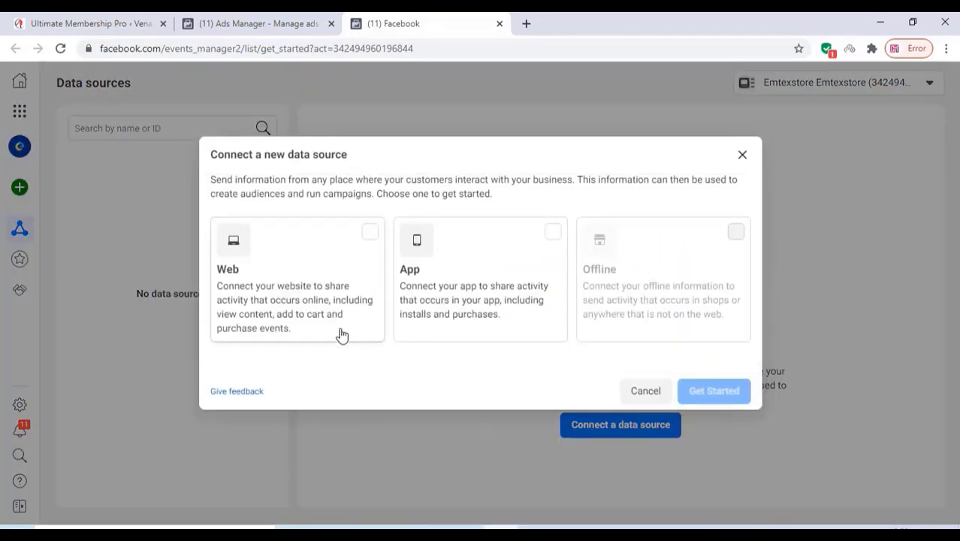
pyautogui.click(287, 273)
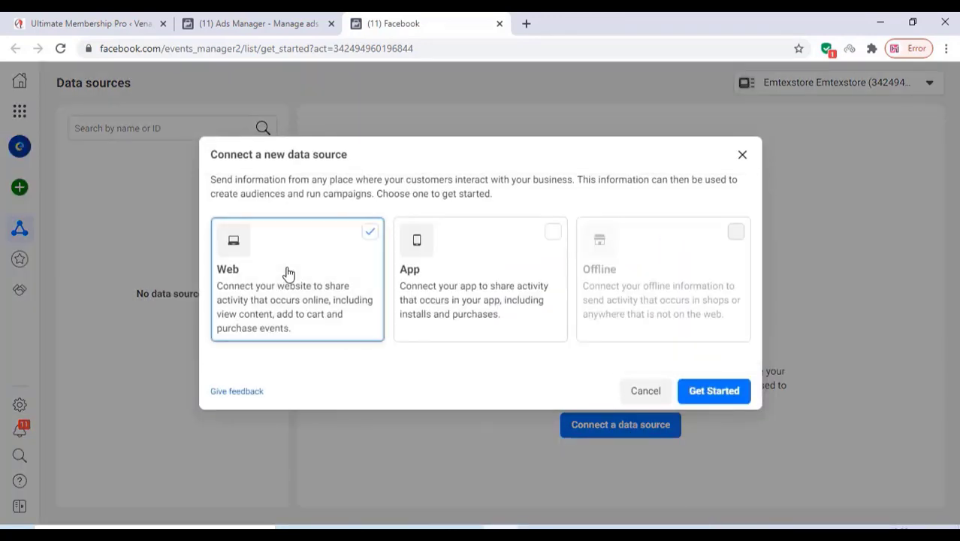
pyautogui.click(713, 391)
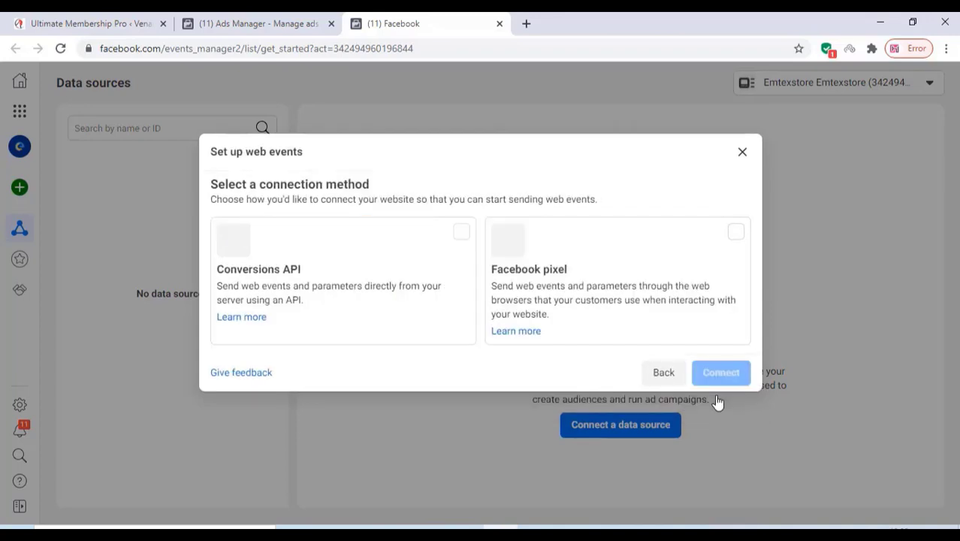
pyautogui.click(528, 278)
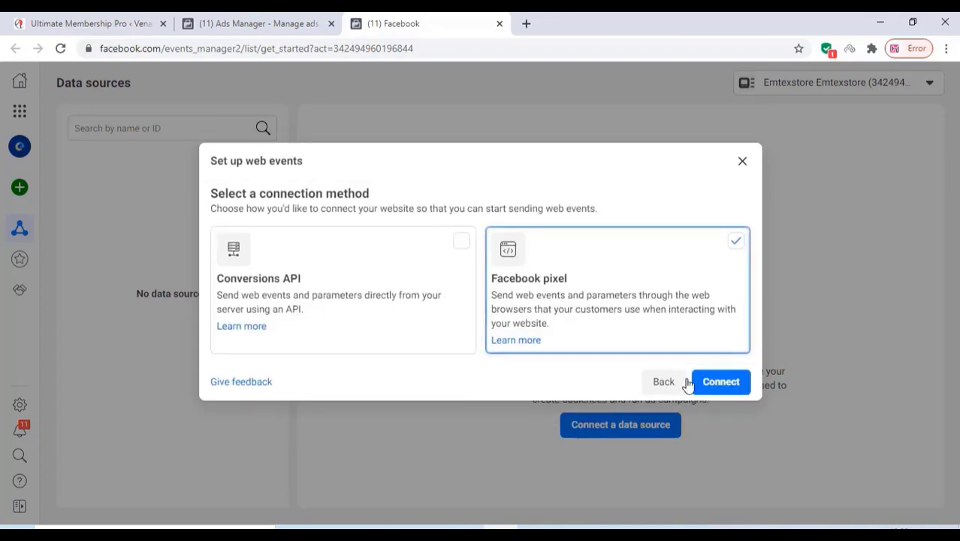
pyautogui.click(721, 382)
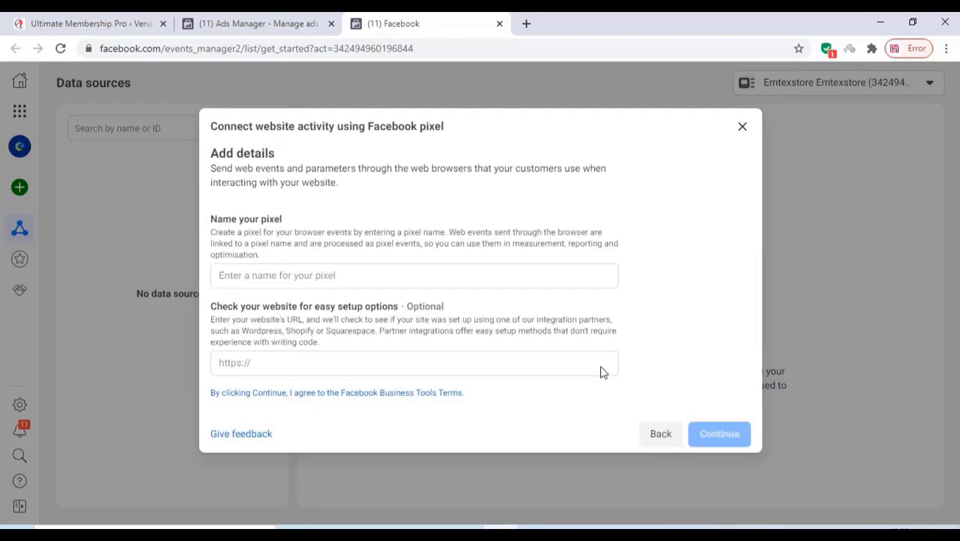
pyautogui.click(320, 276)
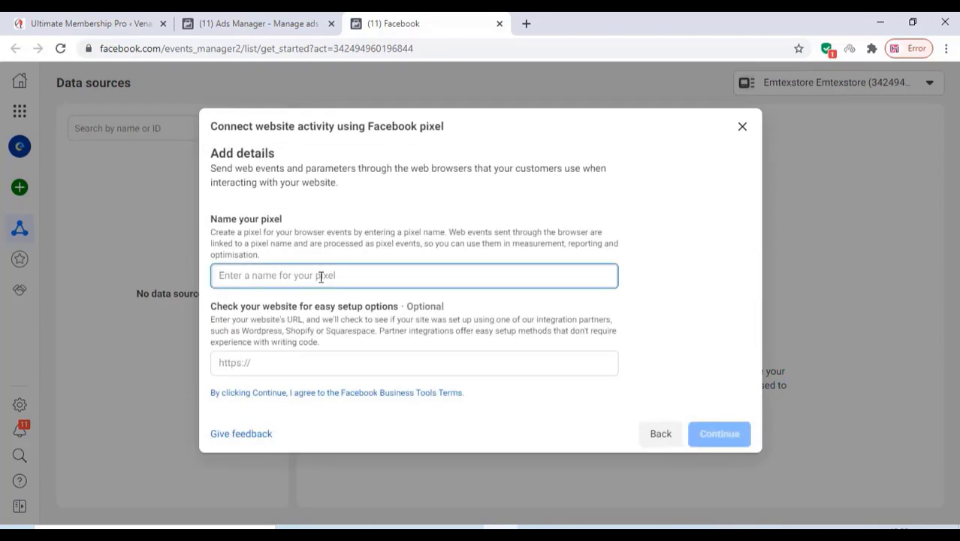
pyautogui.write('demostore')
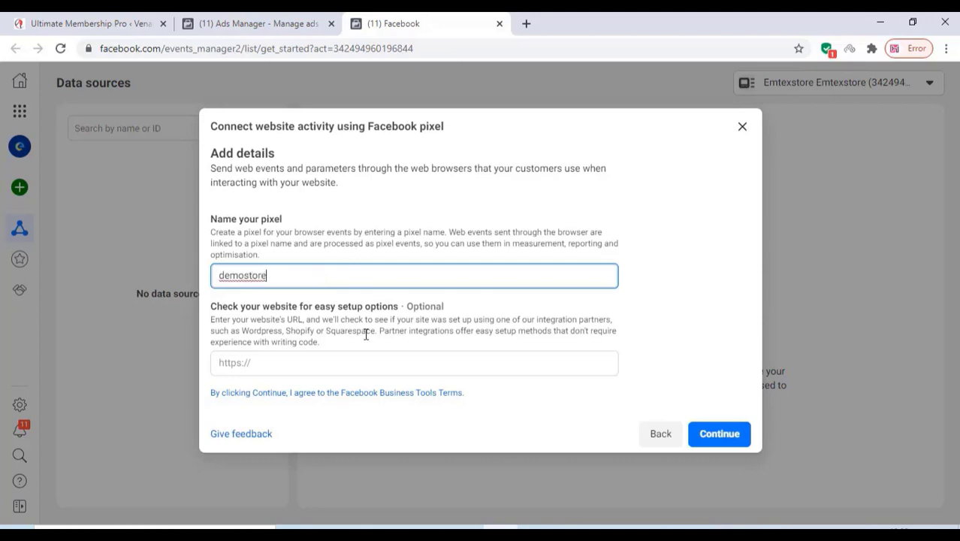
pyautogui.rightClick(227, 365)
pyautogui.click(269, 253)
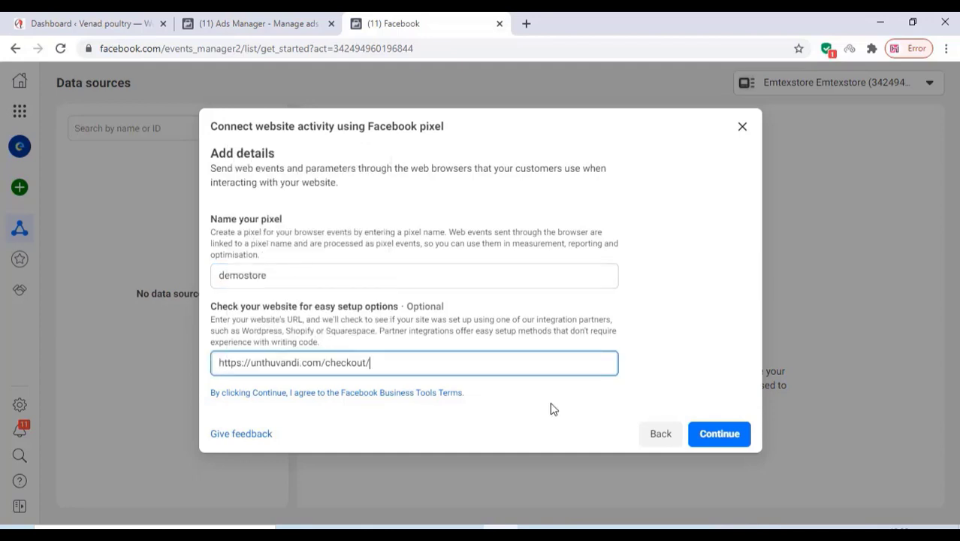
pyautogui.click(721, 435)
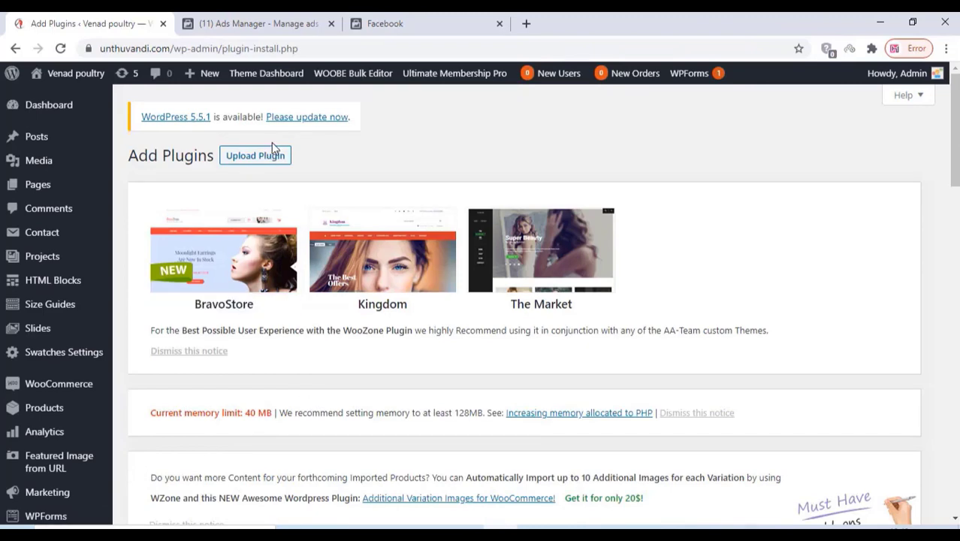
# - Install the WordPress plugin from the uploaded file pixelyoursite-pro.zip and activate it
pyautogui.scroll(-2, 239, 217)
pyautogui.scroll(-8, 239, 217)
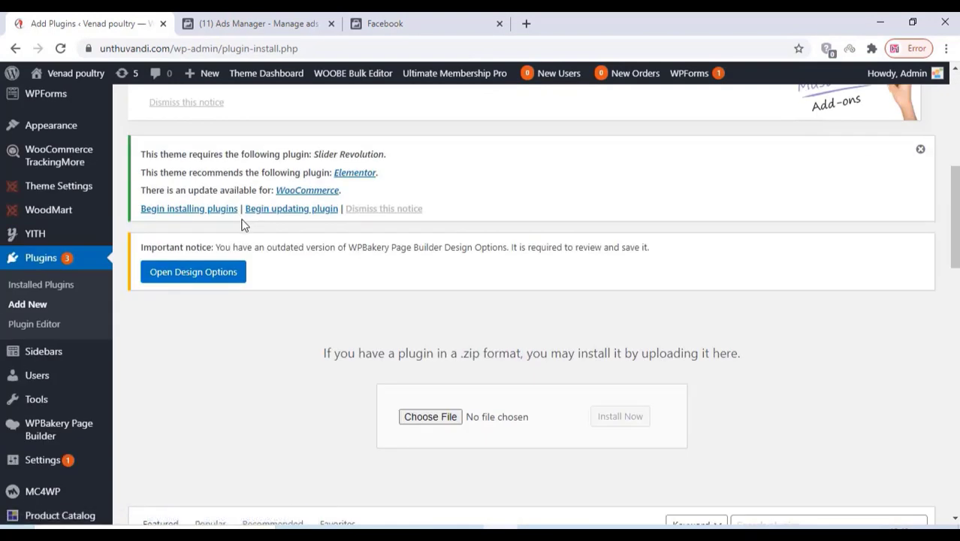
pyautogui.click(445, 208)
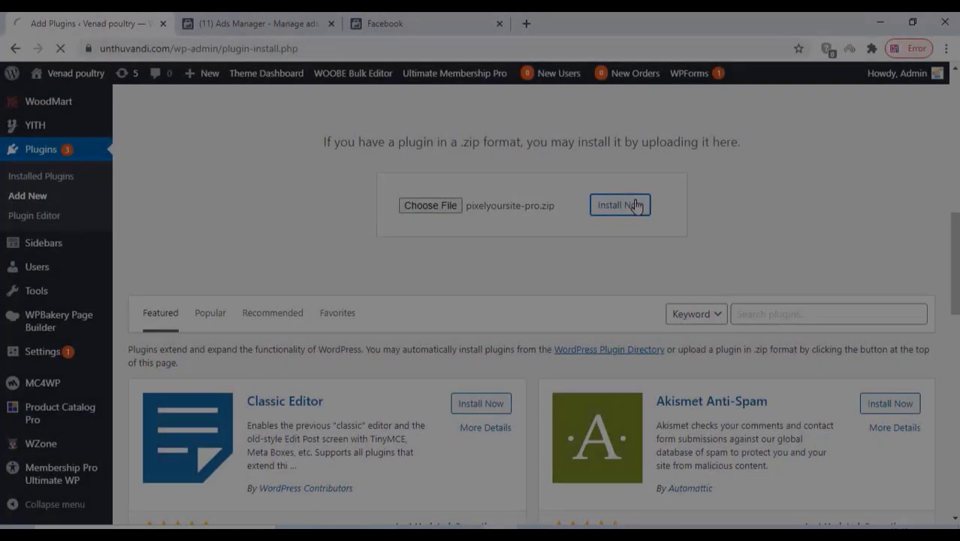
pyautogui.click(633, 205)
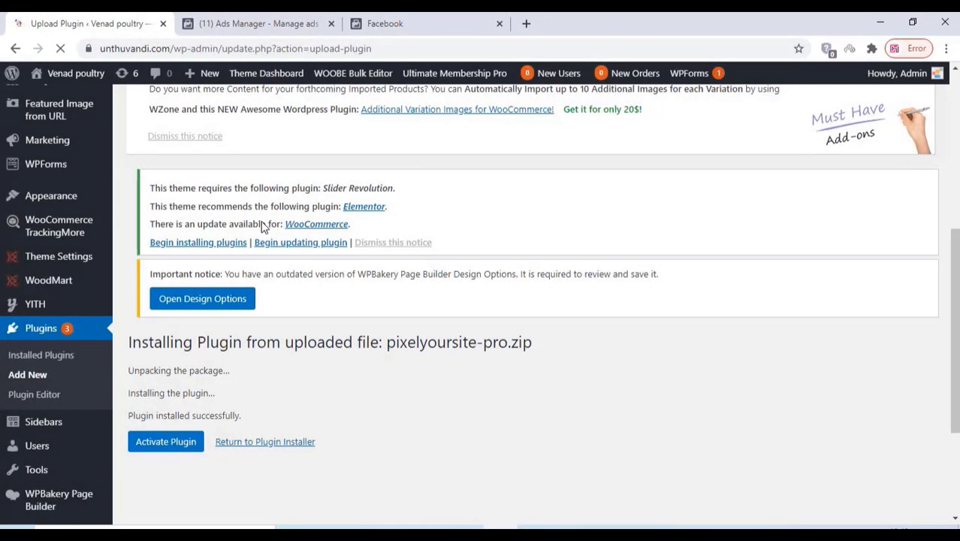
pyautogui.click(172, 448)
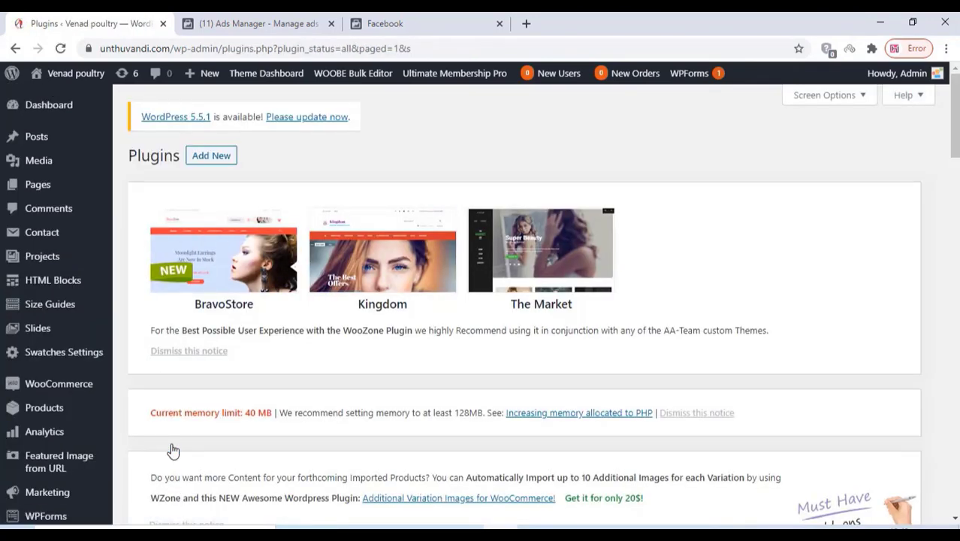
# - Open the PixelYourSite plugin's dashboard at its general Pixel IDs settings
pyautogui.scroll(-10, 169, 451)
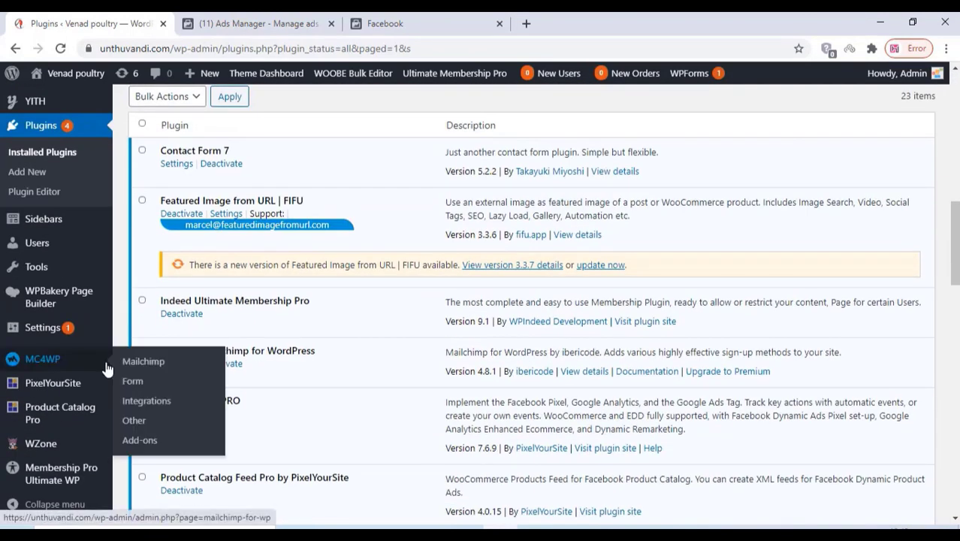
pyautogui.moveTo(65, 396)
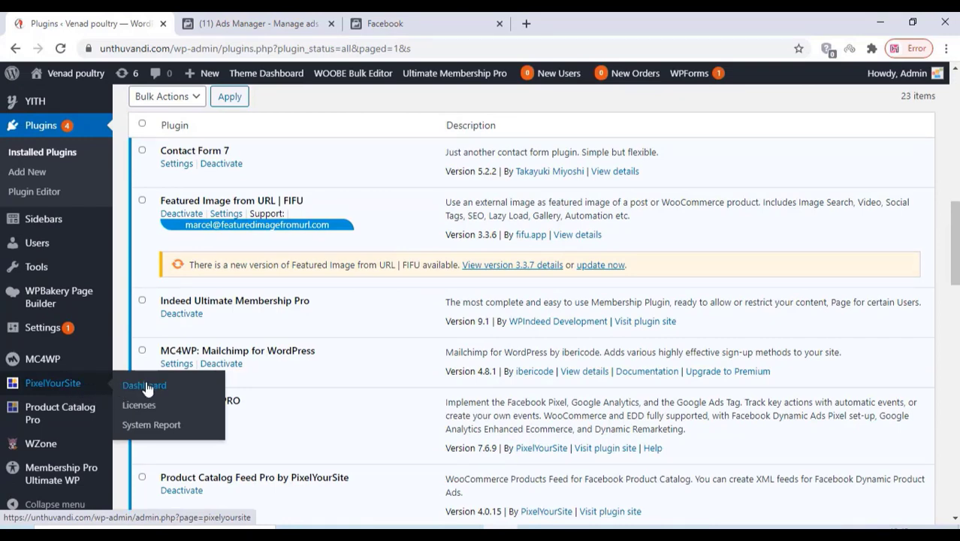
pyautogui.click(136, 405)
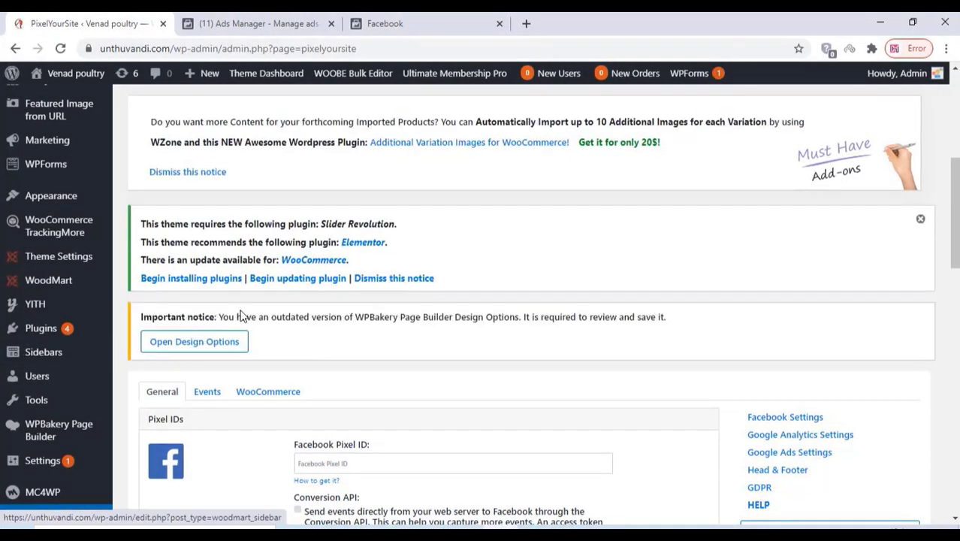
pyautogui.scroll(-2, 241, 316)
pyautogui.scroll(-1, 241, 316)
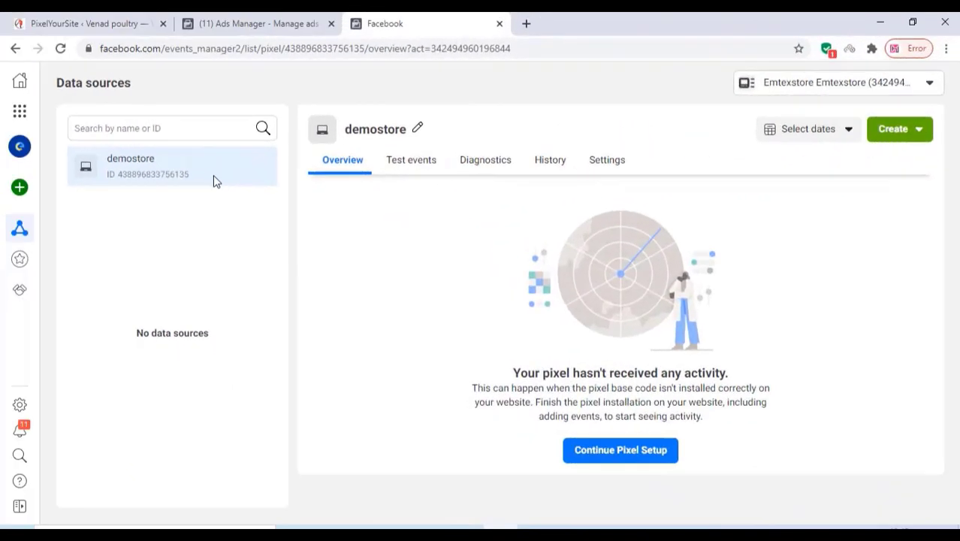
# - Copy the demostore pixel's ID from Facebook's data sources into PixelYourSite's Facebook Pixel ID setting in WordPress
pyautogui.moveTo(214, 175); pyautogui.dragTo(117, 178)
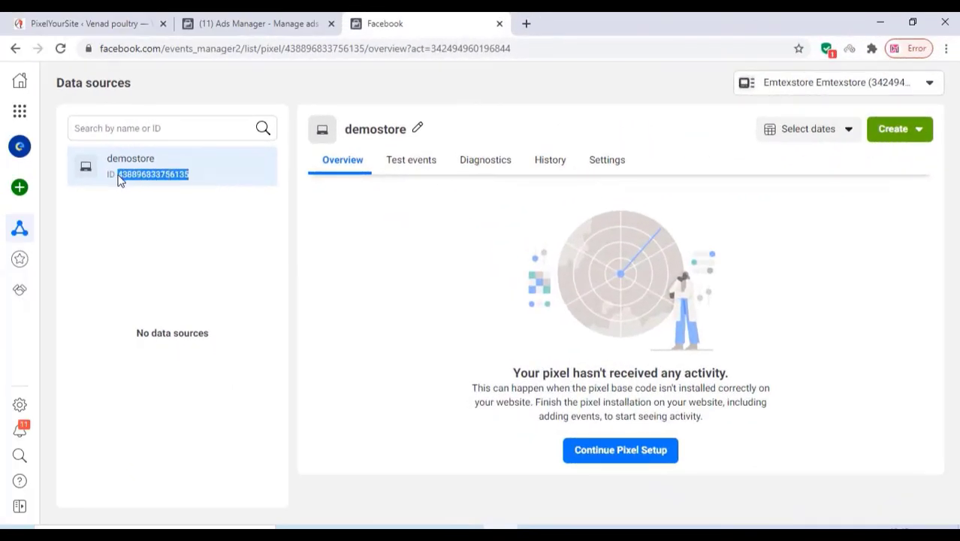
pyautogui.rightClick(153, 175)
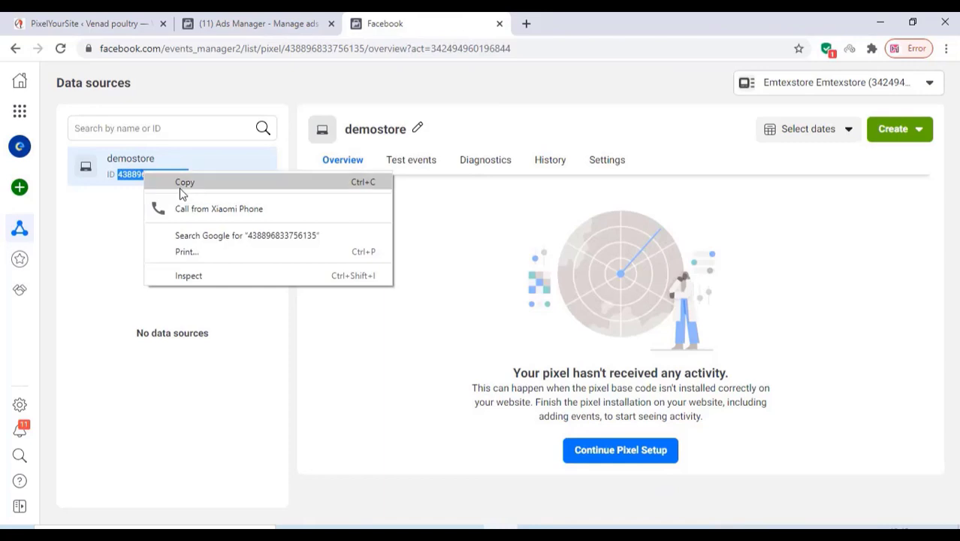
pyautogui.click(180, 183)
pyautogui.click(84, 22)
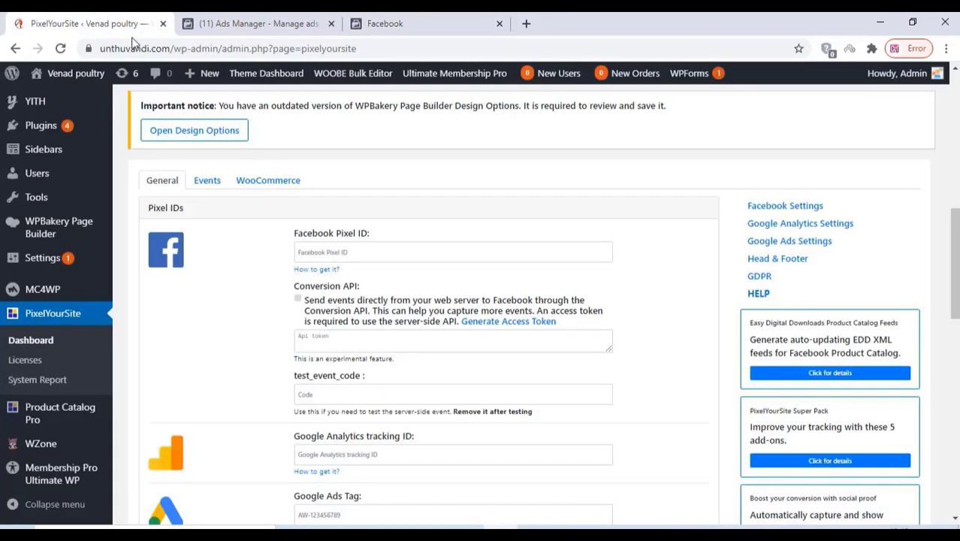
pyautogui.rightClick(308, 250)
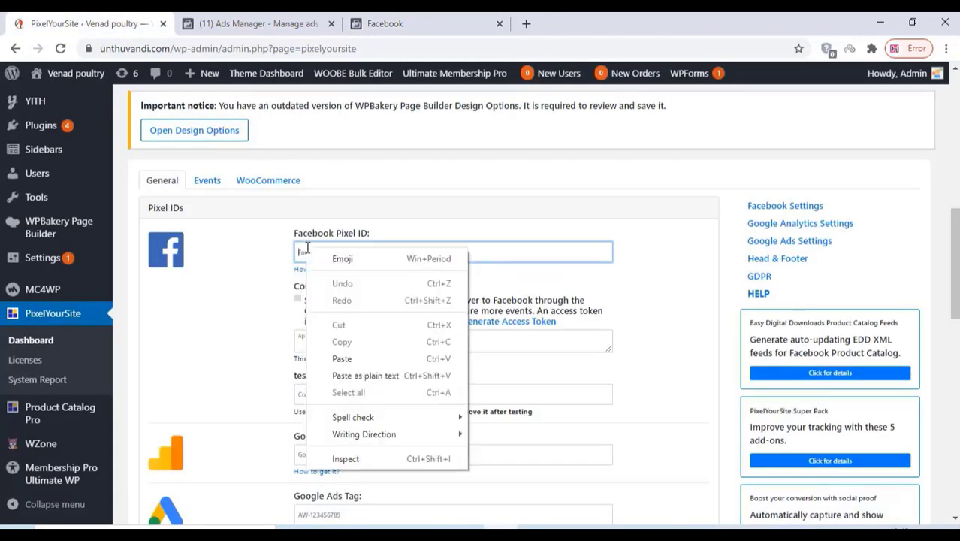
pyautogui.click(342, 359)
# - In PixelYourSite's WooCommerce settings, switch Add To Cart capture from button clicks to the checkout page
pyautogui.scroll(-5, 227, 344)
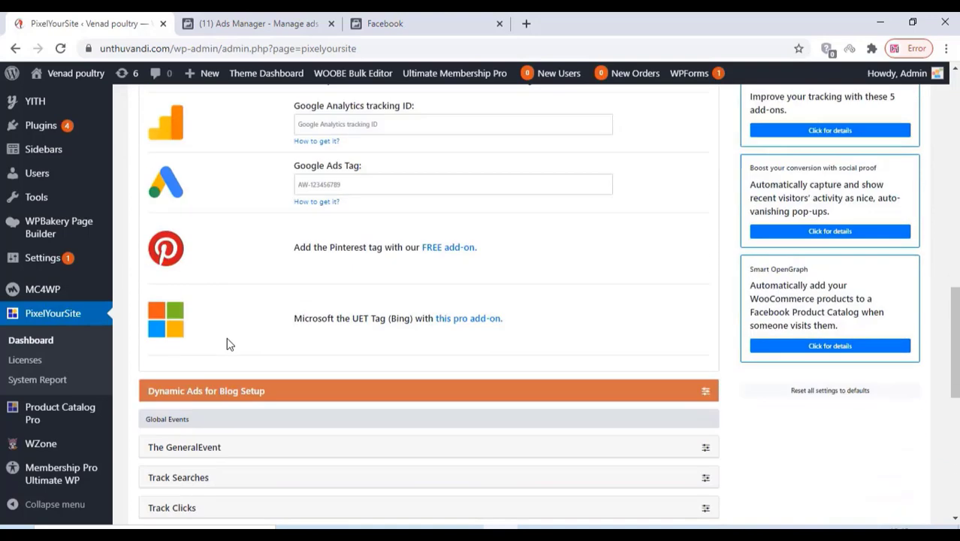
pyautogui.scroll(-3, 227, 343)
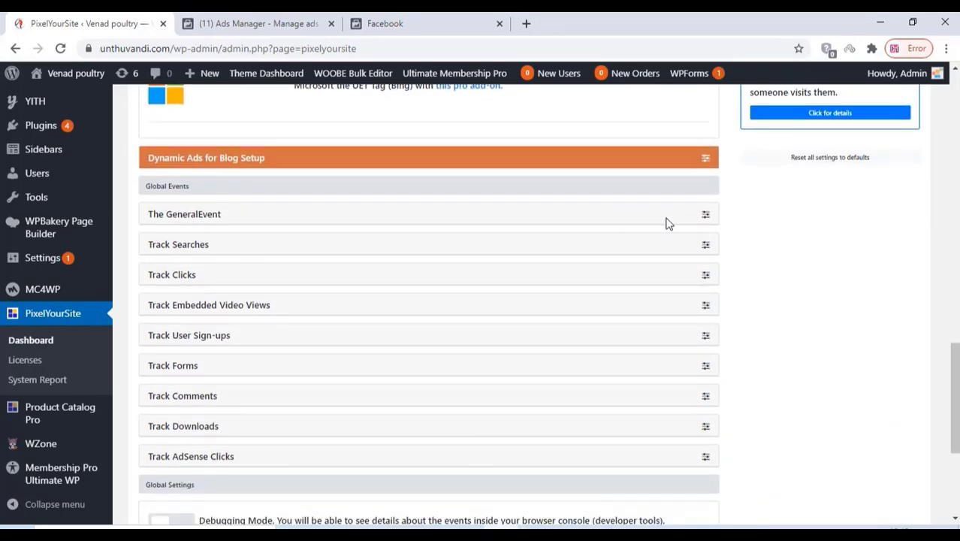
pyautogui.scroll(-1, 321, 250)
pyautogui.scroll(-3, 321, 251)
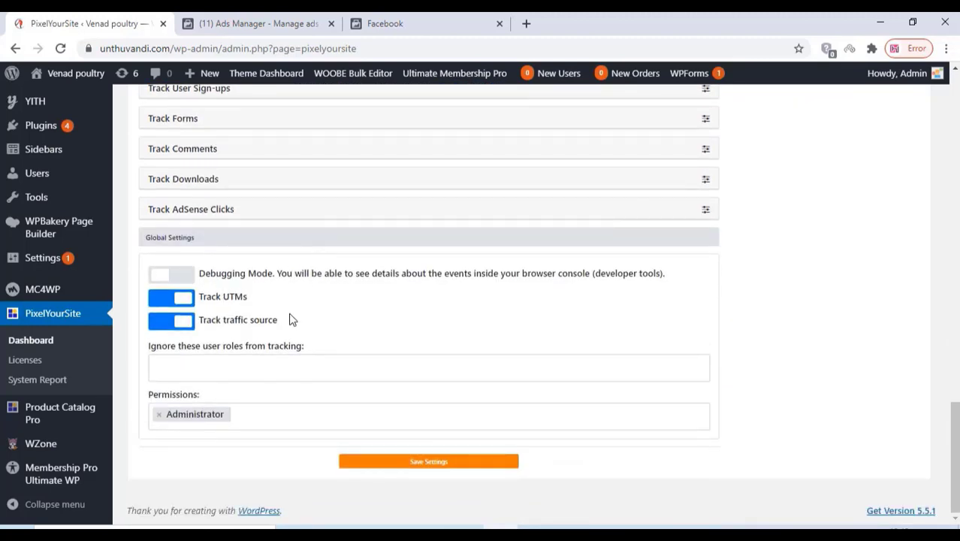
pyautogui.scroll(15, 292, 319)
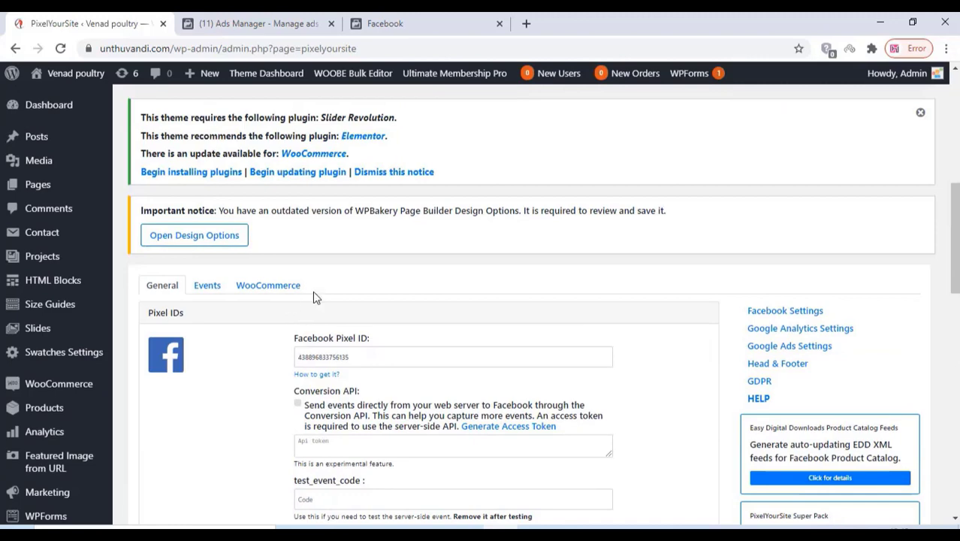
pyautogui.click(265, 290)
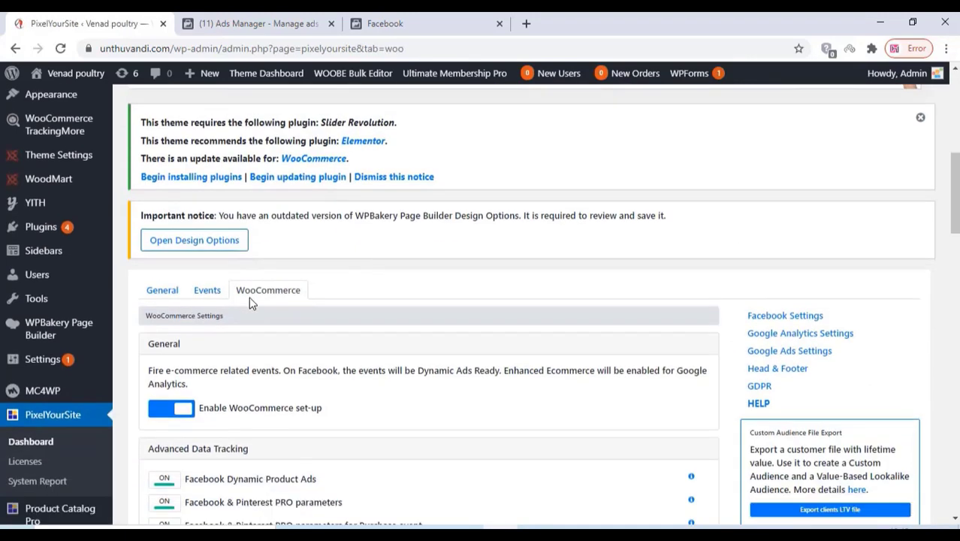
pyautogui.scroll(-3, 253, 299)
pyautogui.scroll(-2, 349, 363)
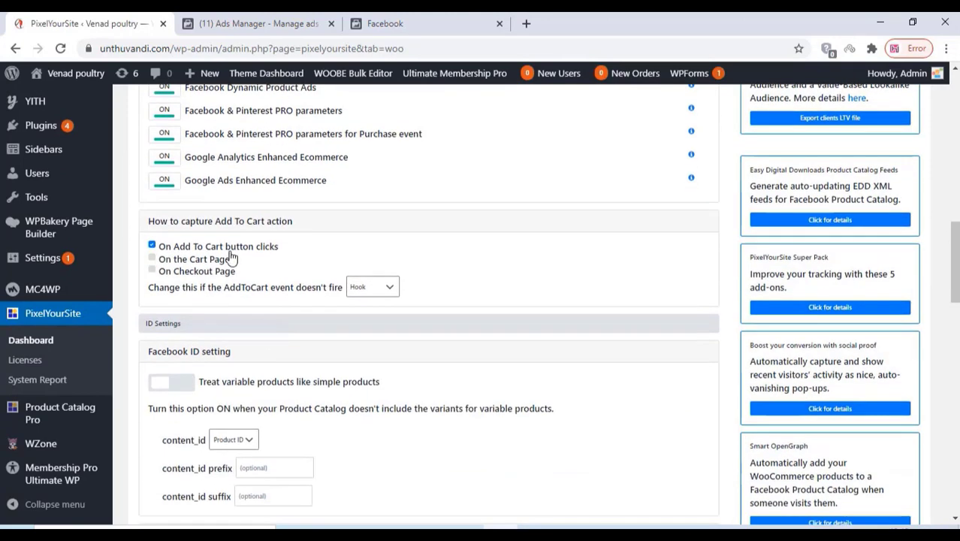
pyautogui.click(152, 269)
pyautogui.click(153, 246)
# - Look through the remaining WooCommerce ID and event value settings and save the PixelYourSite settings
pyautogui.scroll(-1, 208, 332)
pyautogui.scroll(-15, 300, 279)
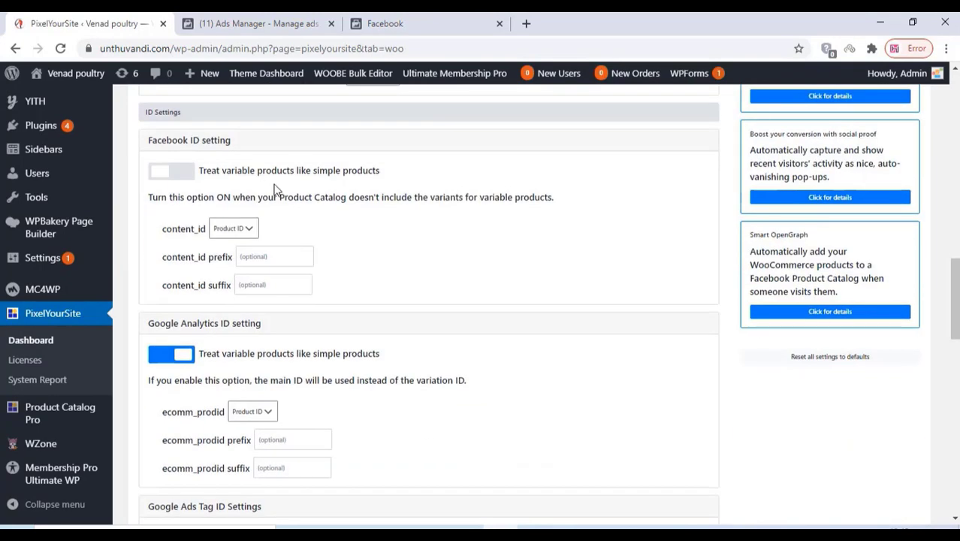
pyautogui.scroll(6, 315, 305)
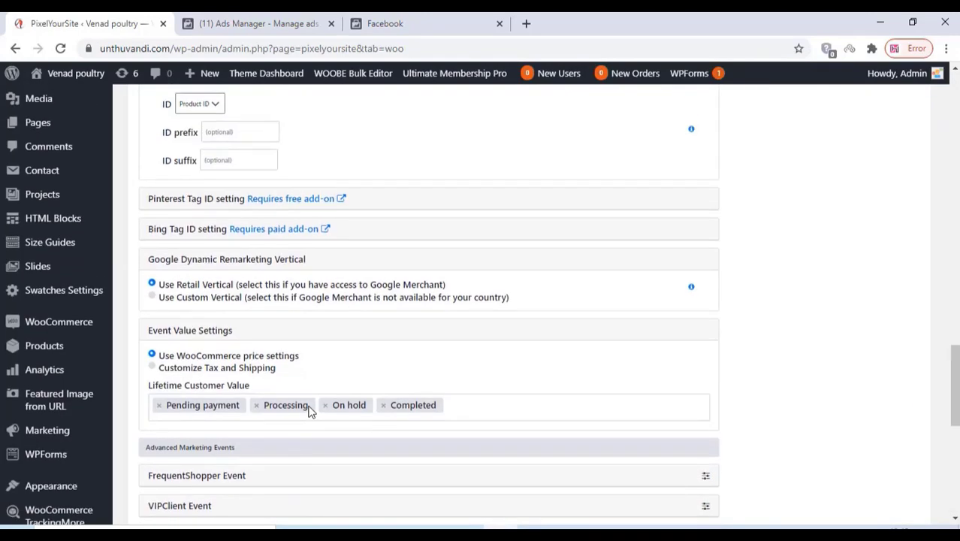
pyautogui.scroll(-6, 311, 407)
pyautogui.click(403, 465)
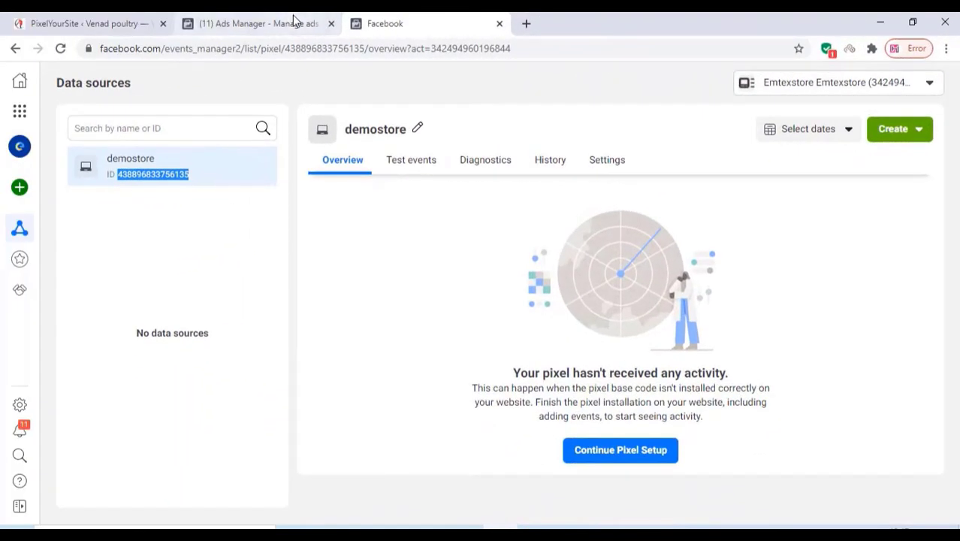
# - Return to the Ads Manager ad set, dismiss the pixel creation prompt, and choose Store collection All products as the product set
pyautogui.click(295, 23)
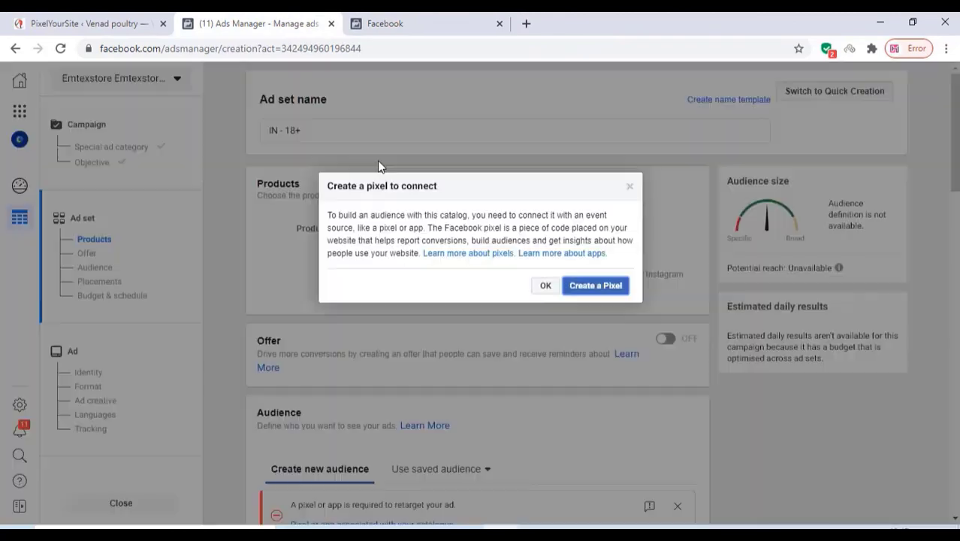
pyautogui.click(546, 288)
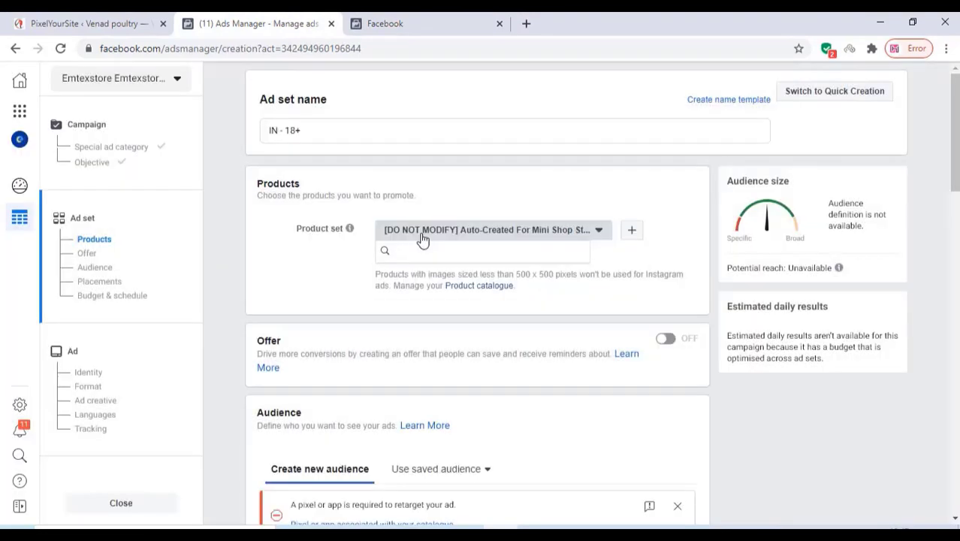
pyautogui.click(422, 234)
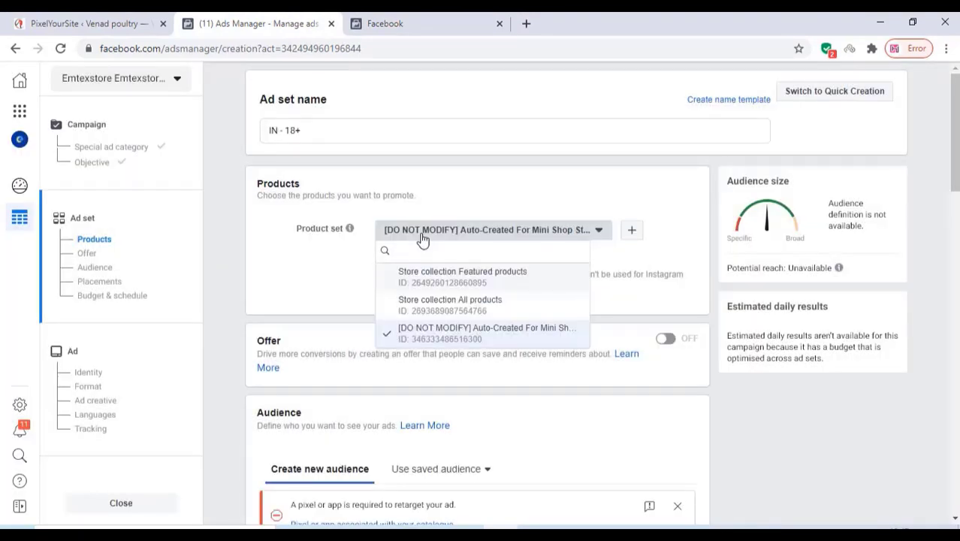
pyautogui.moveTo(448, 277)
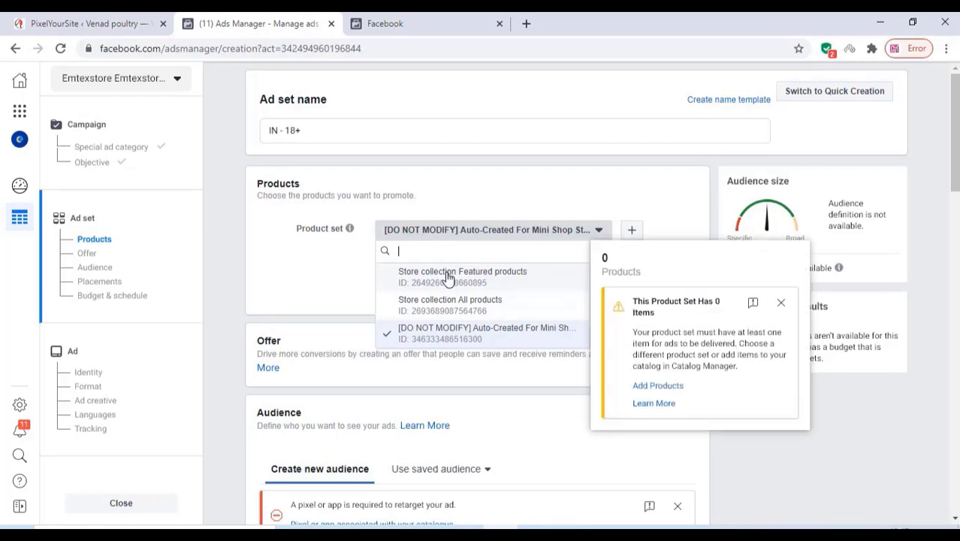
pyautogui.moveTo(444, 314)
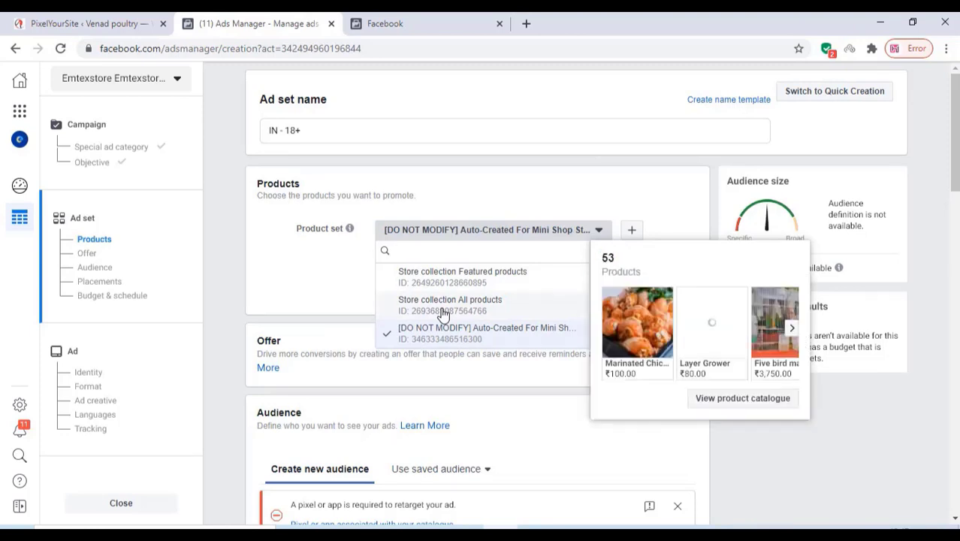
pyautogui.click(443, 314)
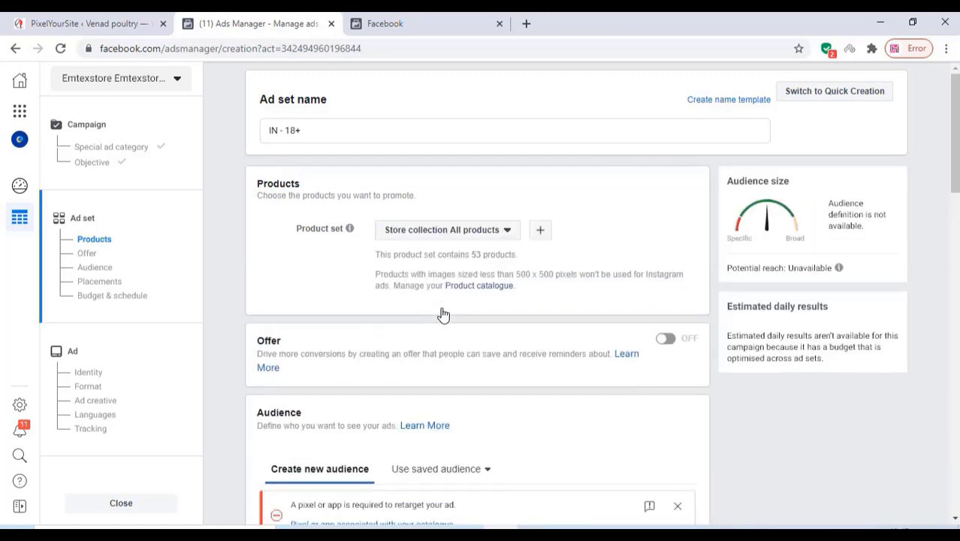
# - Retarget the ad set at people who added products to their cart but did not purchase
pyautogui.scroll(-1, 441, 314)
pyautogui.scroll(-2, 415, 321)
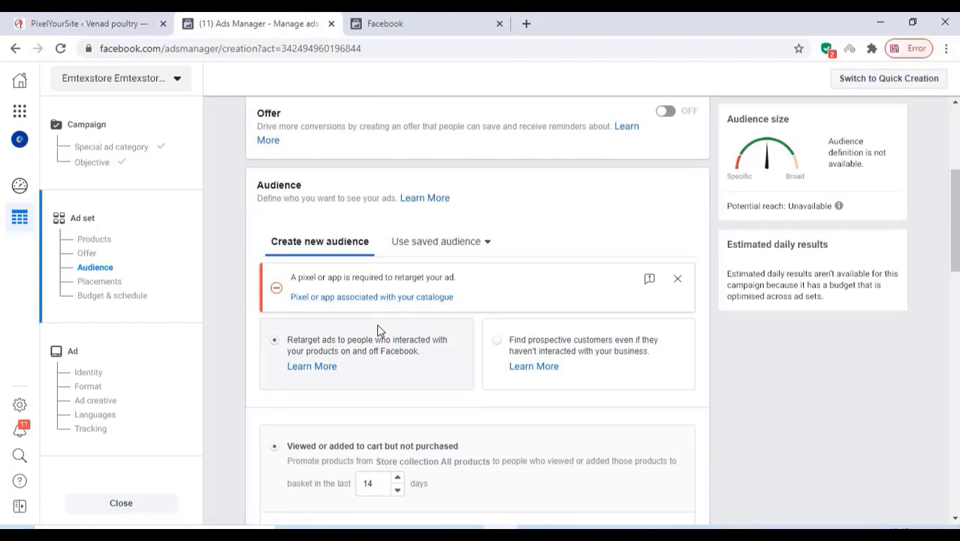
pyautogui.scroll(-2, 379, 331)
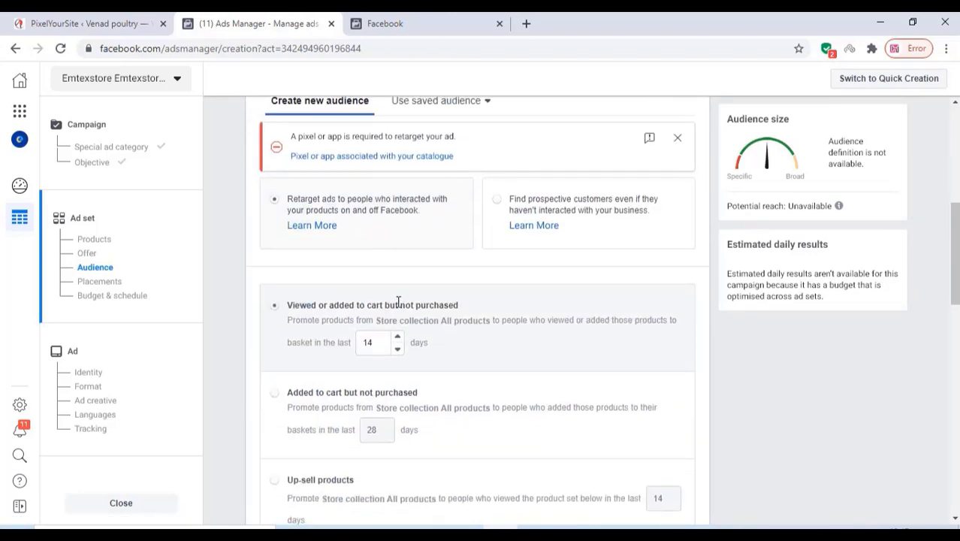
pyautogui.scroll(-1, 379, 293)
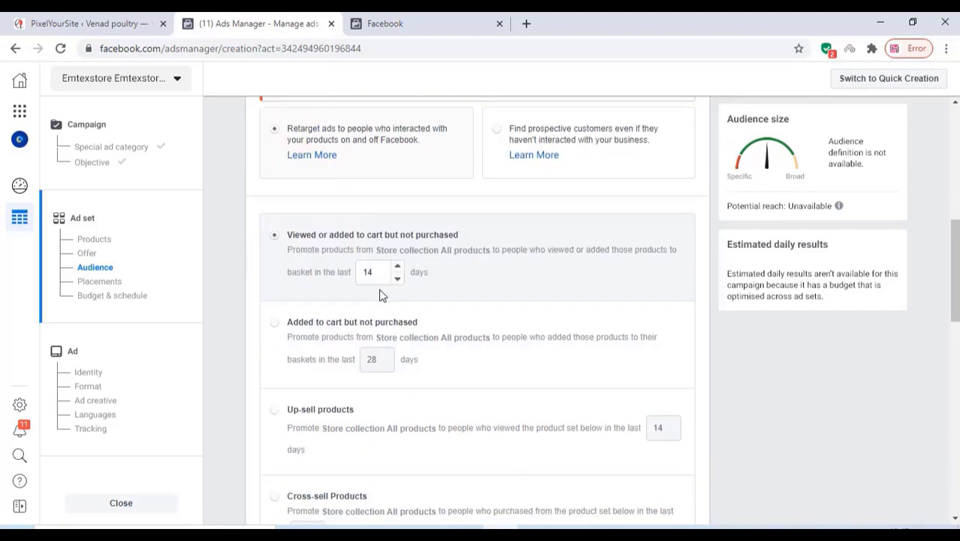
pyautogui.scroll(-2, 356, 315)
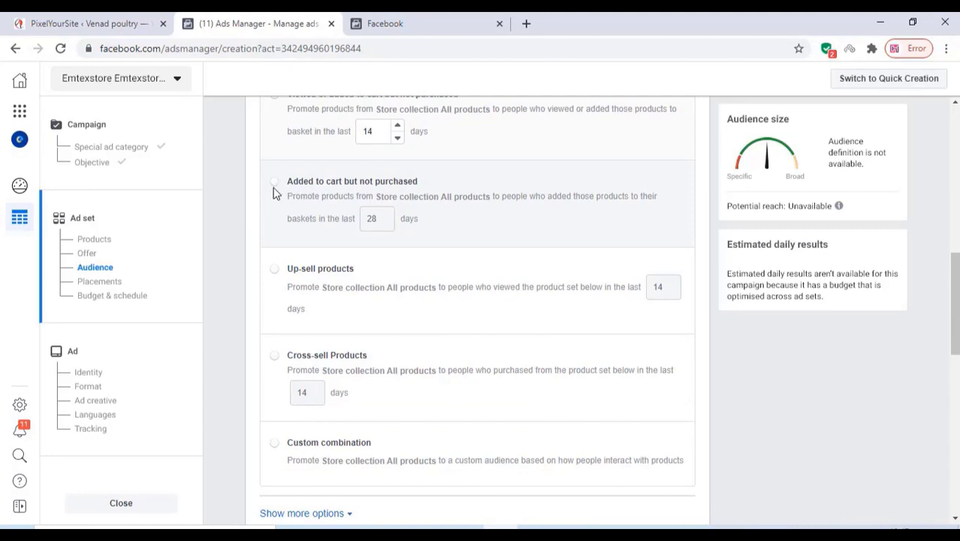
pyautogui.click(275, 183)
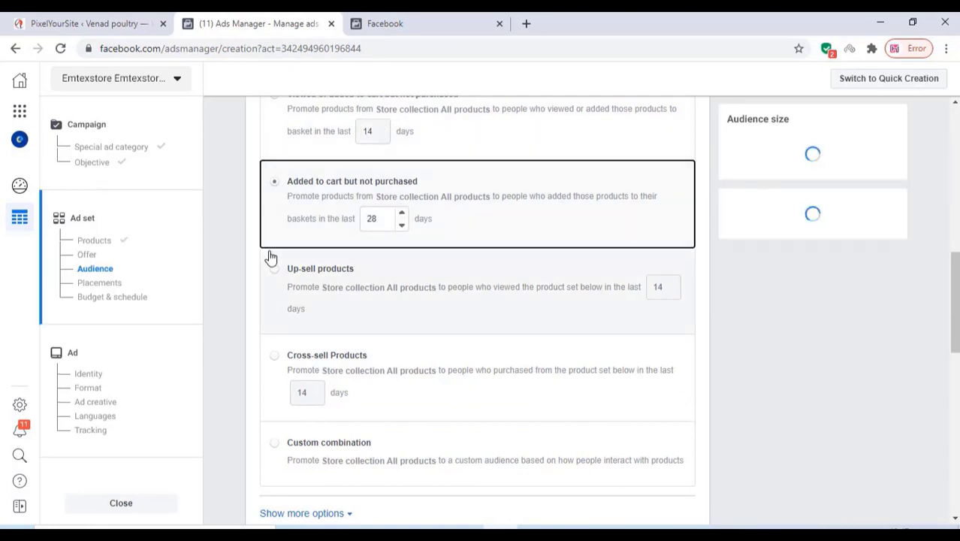
# - Set the ad set's delivery optimisation to Conversion events, with Purchase as the event type
pyautogui.scroll(-2, 285, 258)
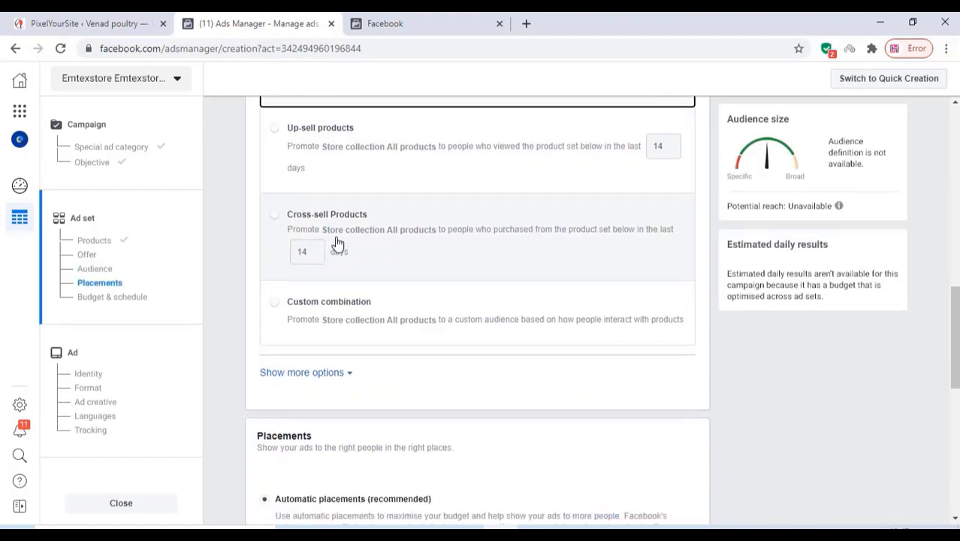
pyautogui.scroll(-2, 364, 303)
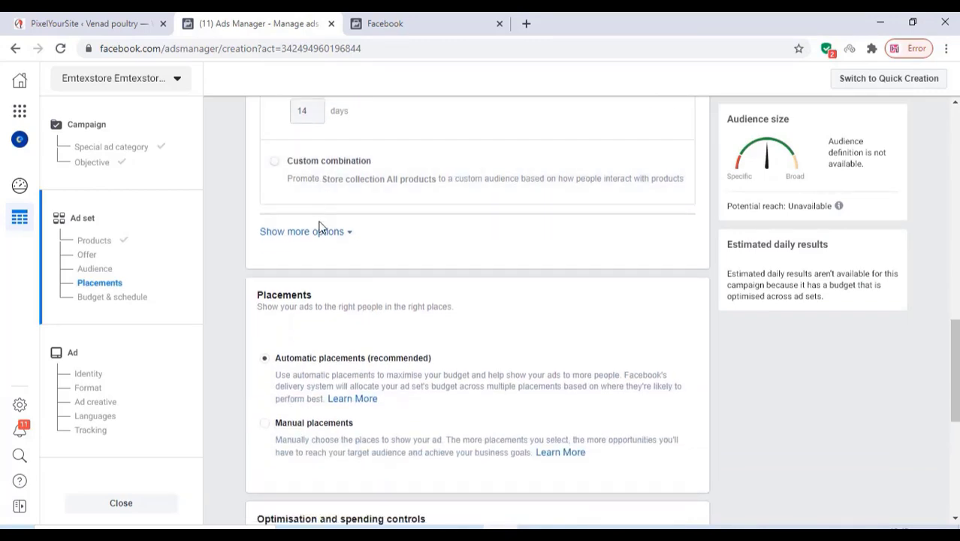
pyautogui.scroll(-2, 319, 228)
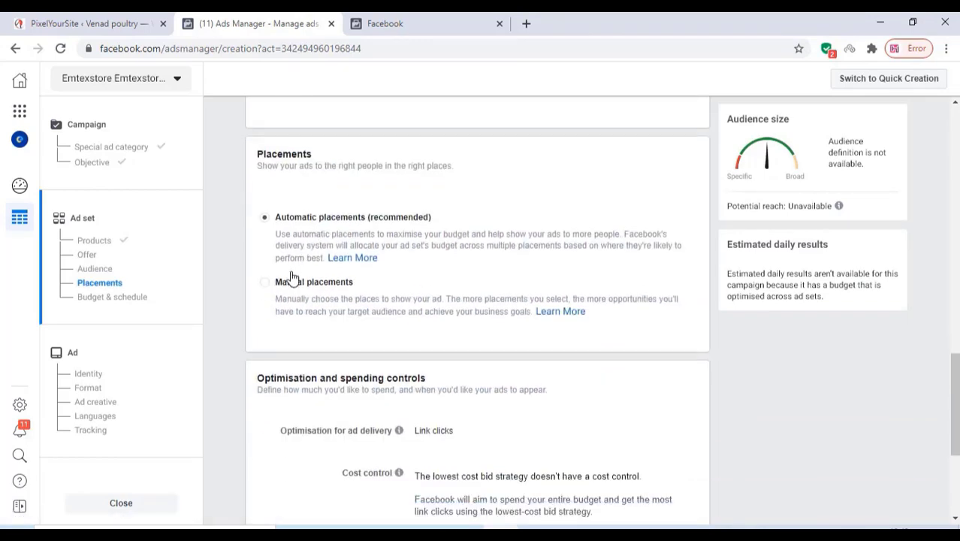
pyautogui.scroll(-2, 300, 281)
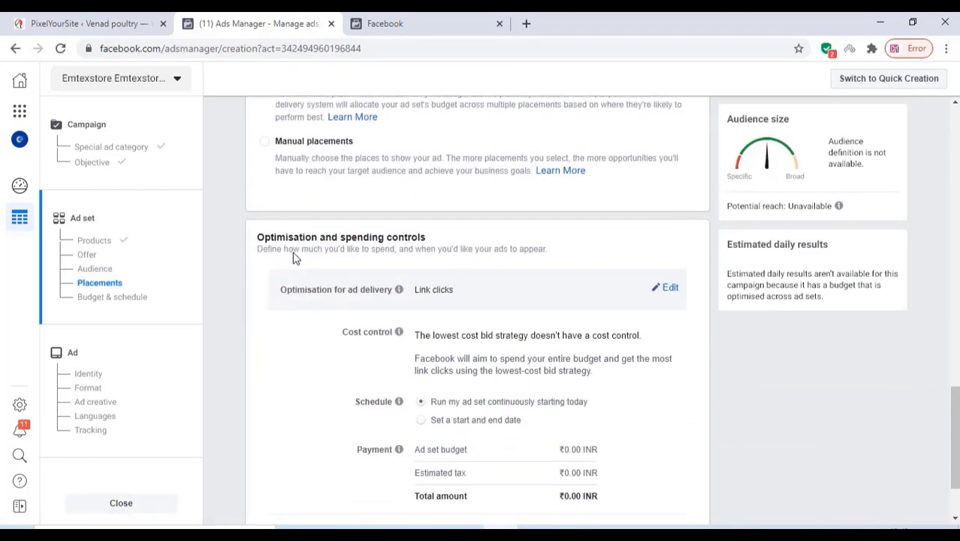
pyautogui.scroll(2, 294, 203)
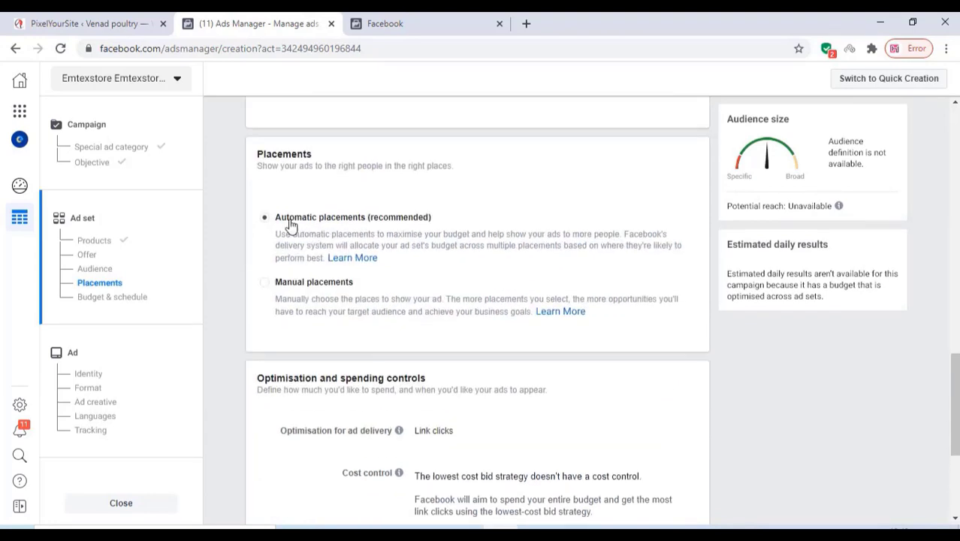
pyautogui.scroll(-3, 329, 224)
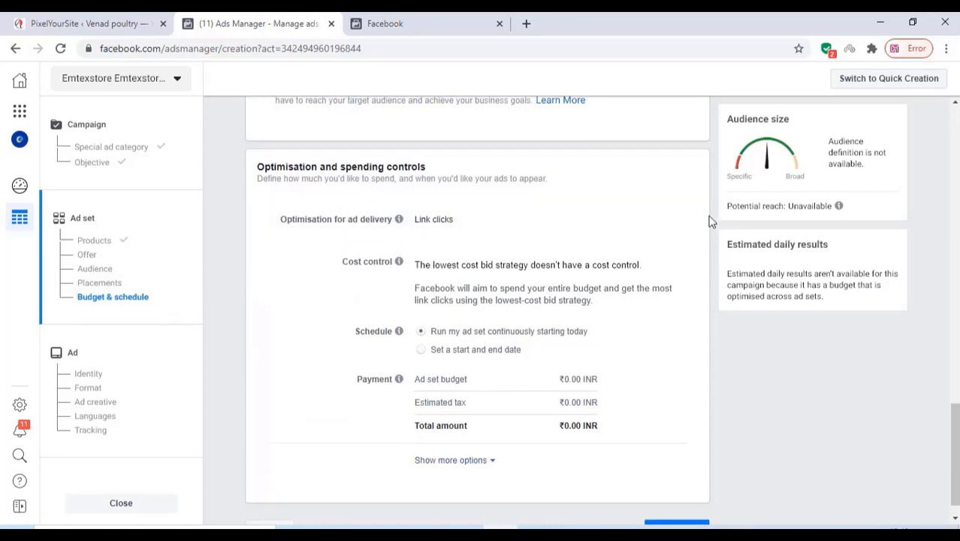
pyautogui.click(673, 221)
pyautogui.click(477, 220)
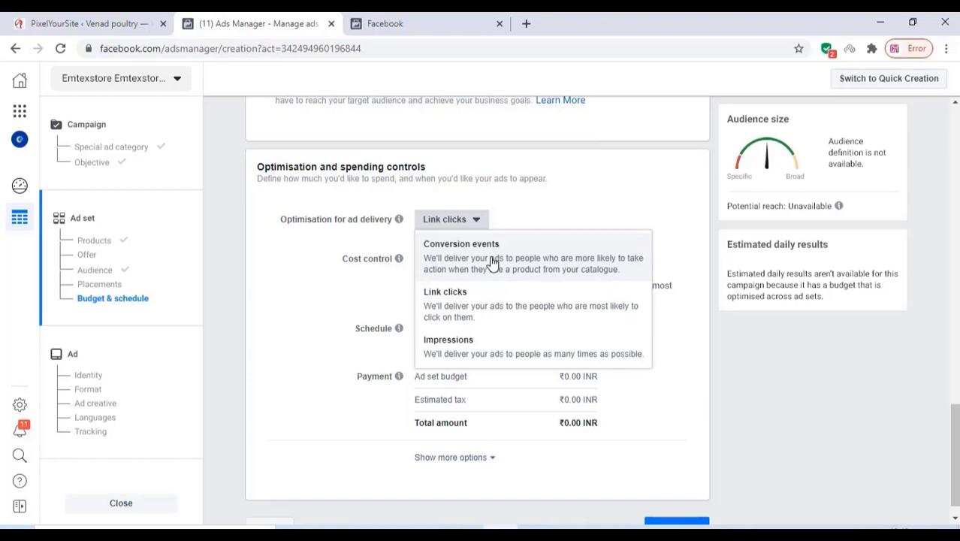
pyautogui.click(492, 263)
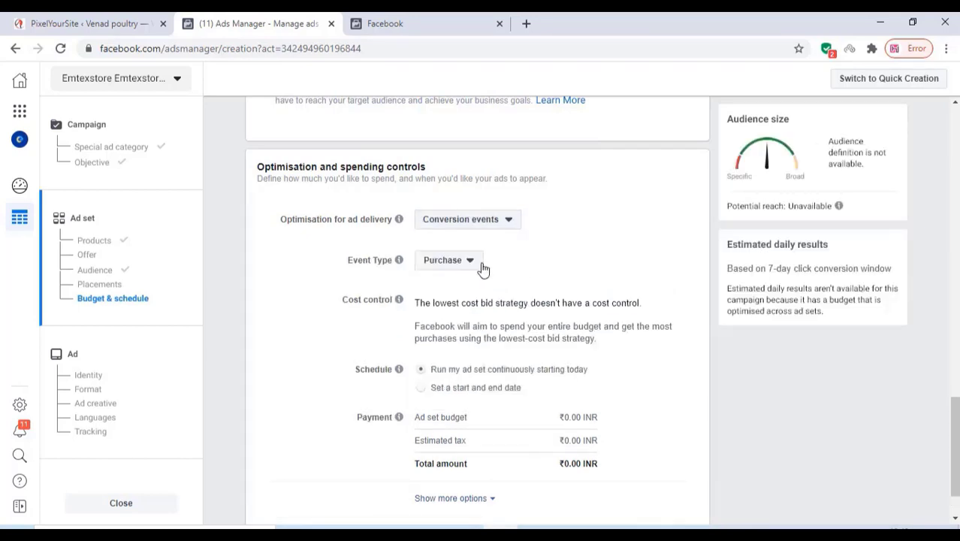
pyautogui.click(459, 274)
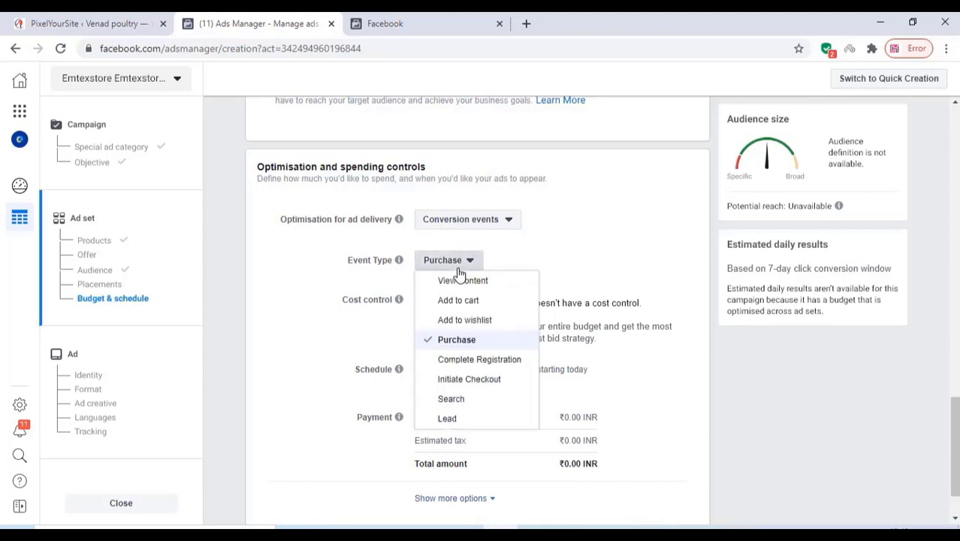
pyautogui.click(483, 344)
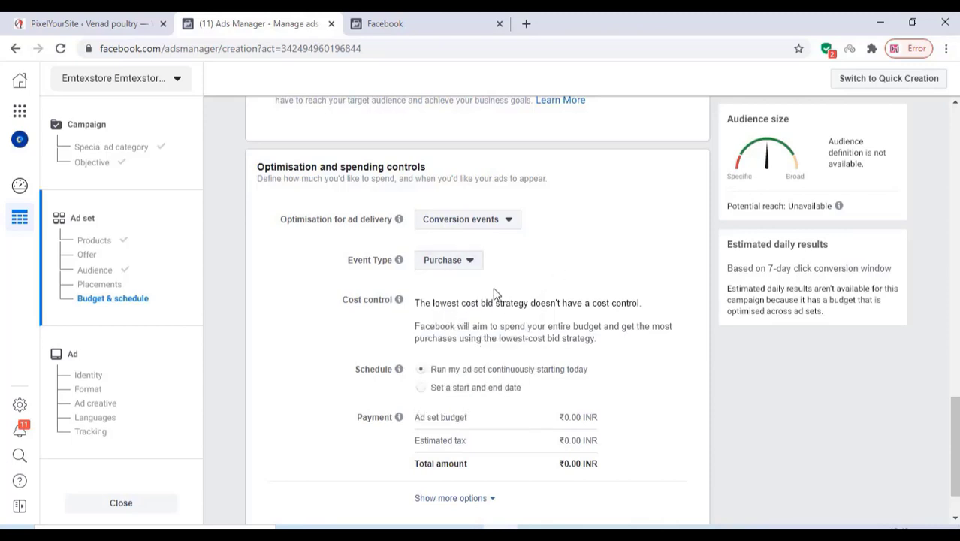
# - Expand the additional spending options to check the conversion window and charging basis, and continue to the ad setup
pyautogui.scroll(-1, 492, 293)
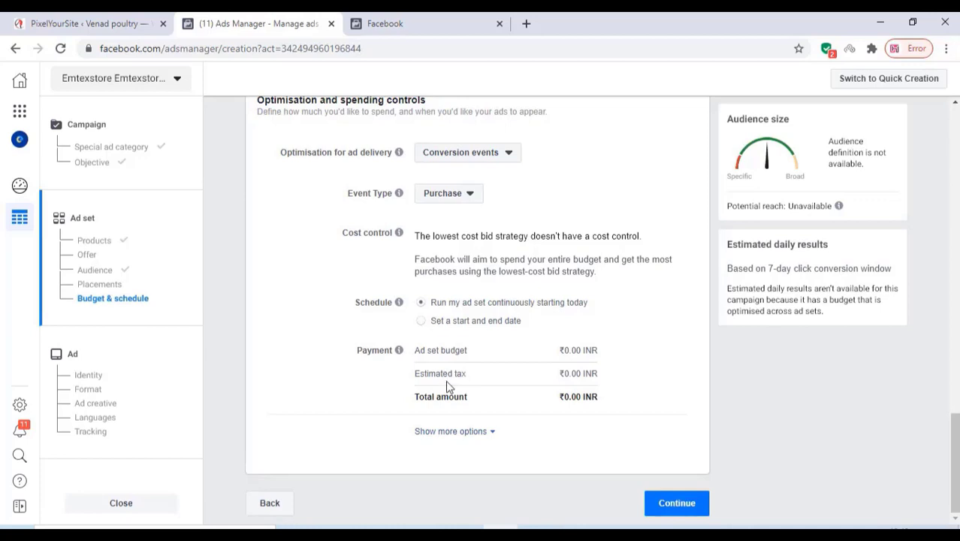
pyautogui.click(490, 432)
pyautogui.scroll(-2, 454, 420)
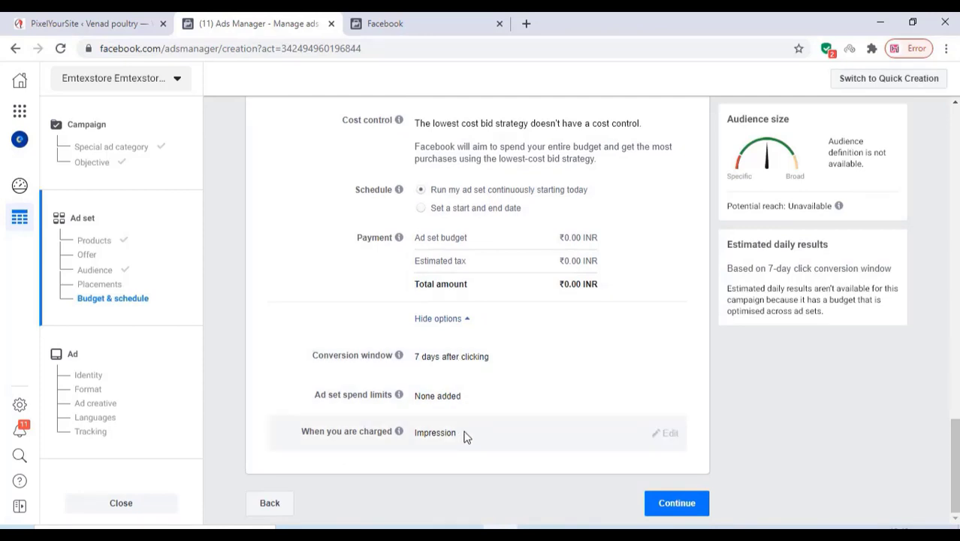
pyautogui.click(674, 507)
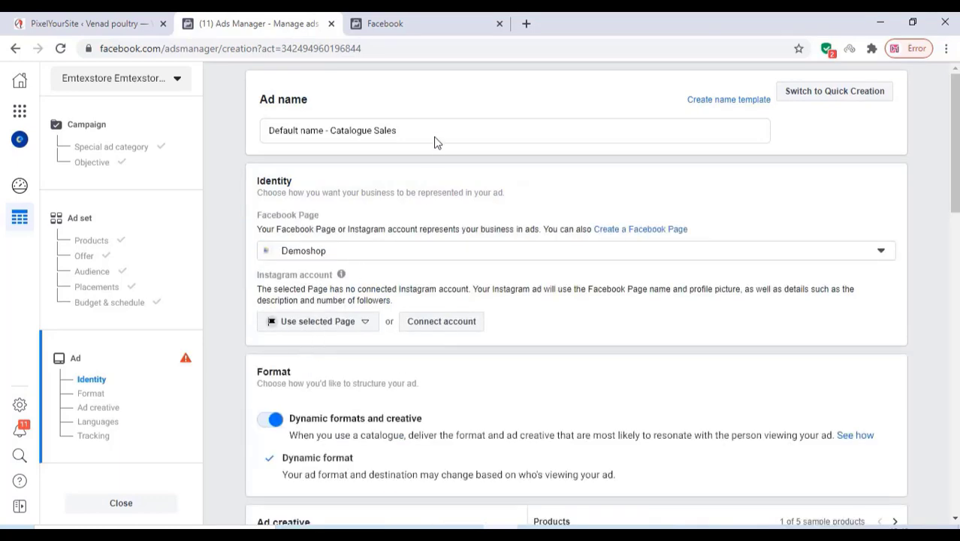
# - Rename the ad to "Demostore- Catalogue Sales"
pyautogui.moveTo(424, 131); pyautogui.dragTo(280, 135)
pyautogui.click(351, 132)
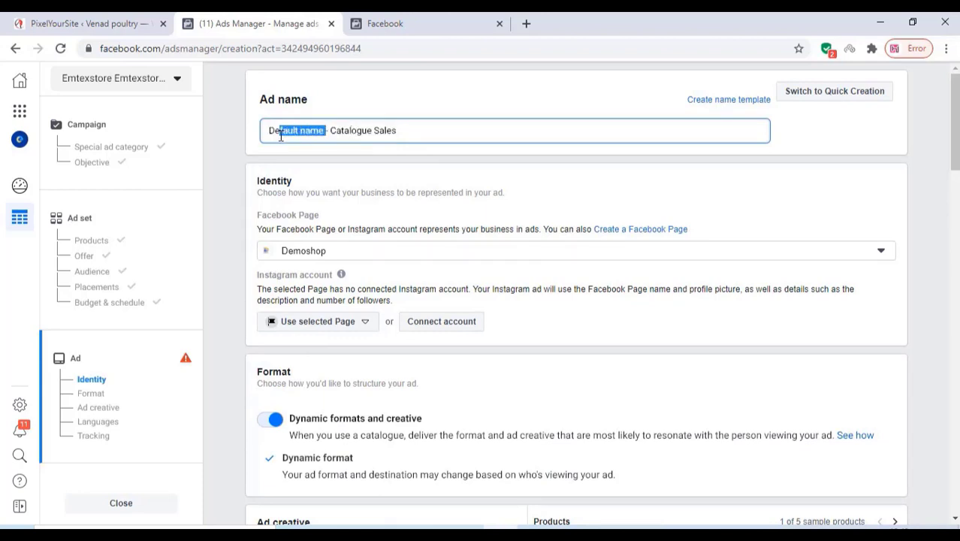
pyautogui.write('most')
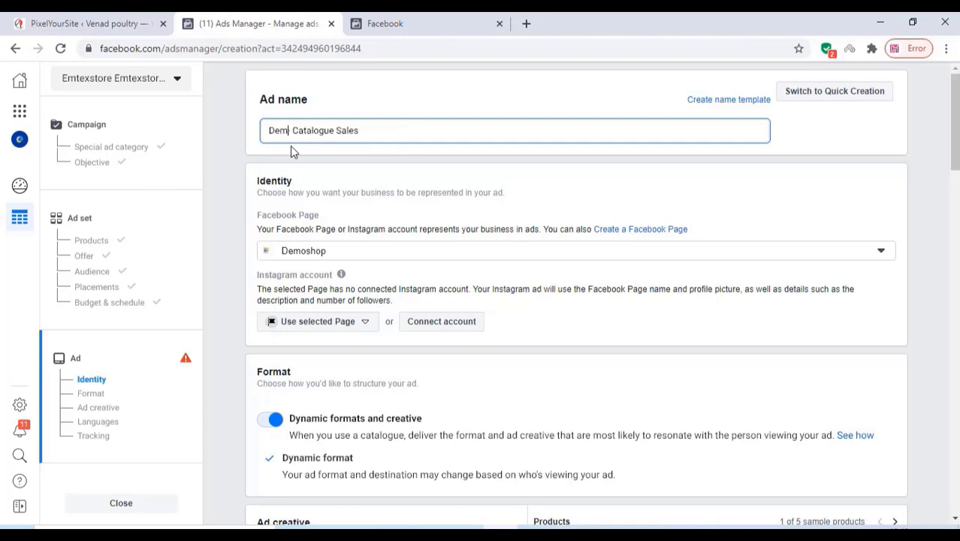
pyautogui.write('ore-')
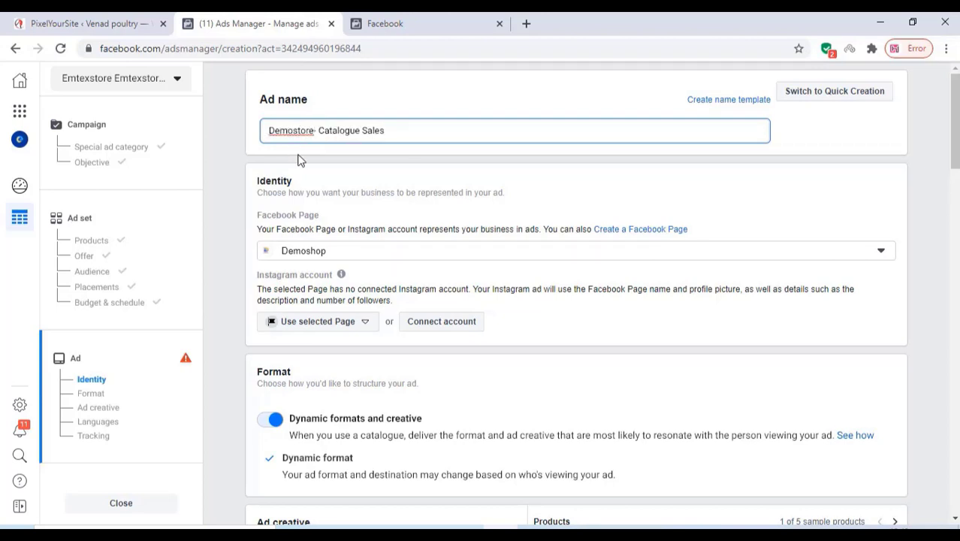
# - Enter the ad's primary text, the promotional copy beginning "Extra 10% Instant Discount on Select Cards. Grab The Best Deals. Shop Now."
pyautogui.scroll(-2, 357, 316)
pyautogui.scroll(-7, 358, 317)
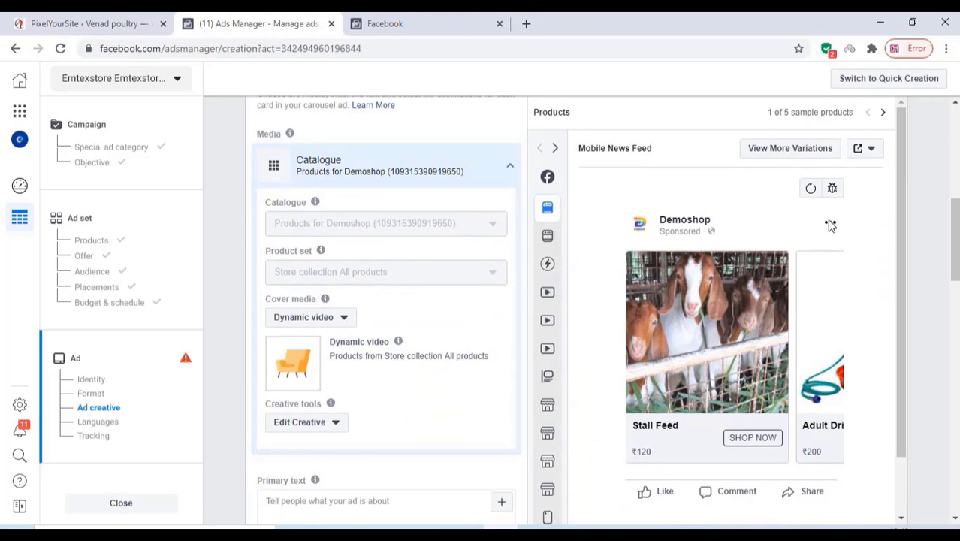
pyautogui.moveTo(341, 248)
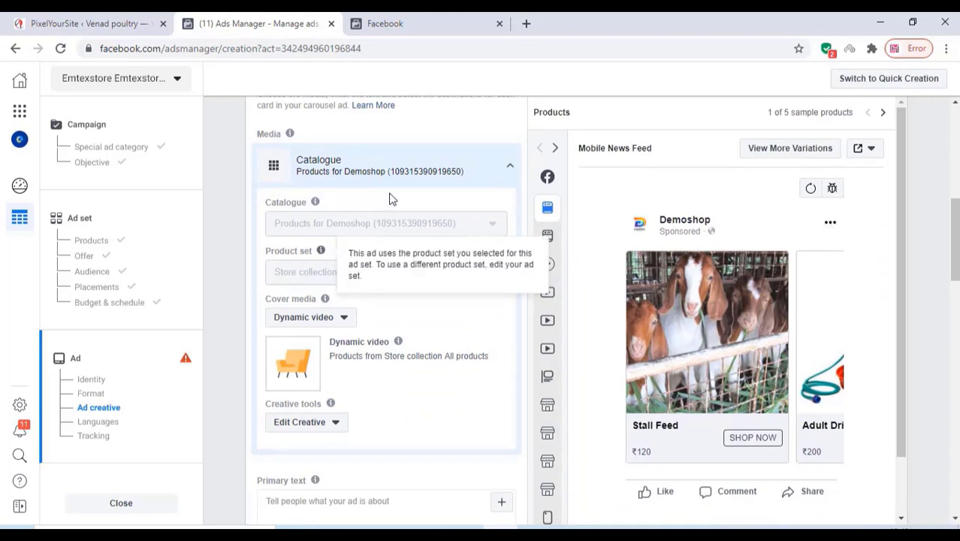
pyautogui.scroll(-3, 374, 368)
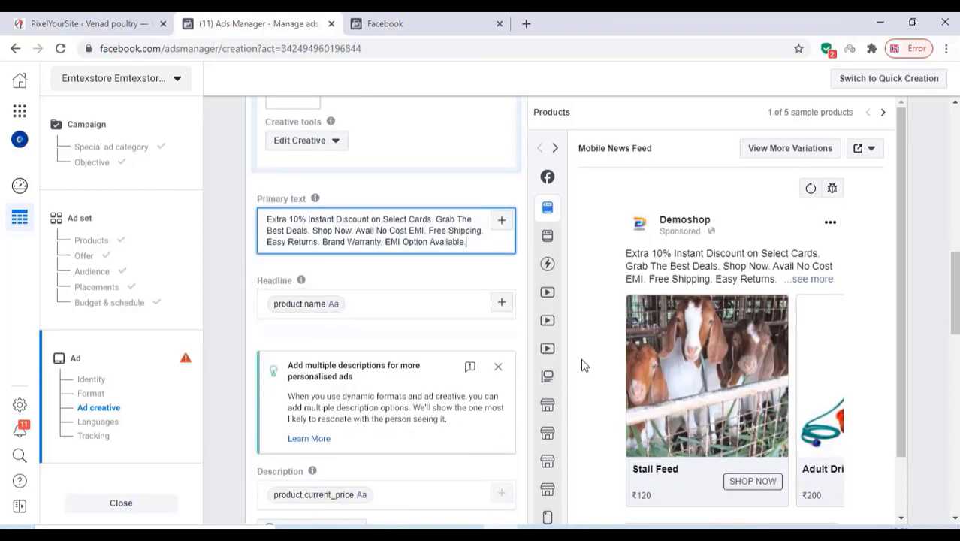
pyautogui.scroll(-2, 361, 301)
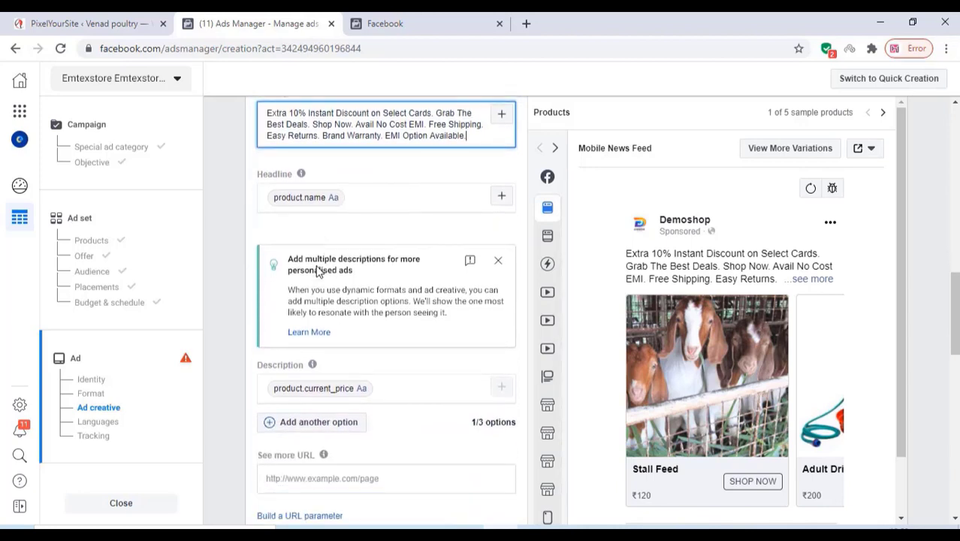
pyautogui.scroll(-2, 321, 275)
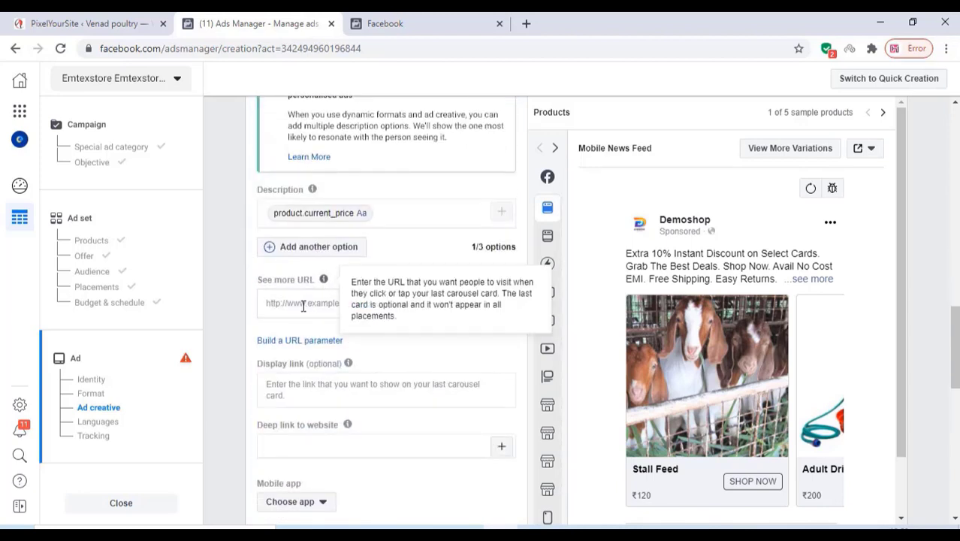
pyautogui.click(315, 304)
pyautogui.rightClick(295, 300)
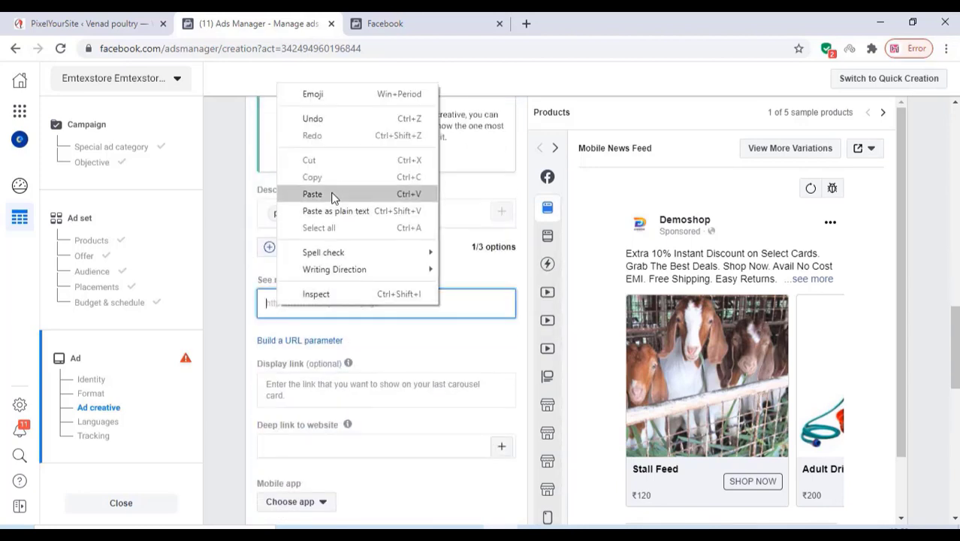
pyautogui.click(322, 194)
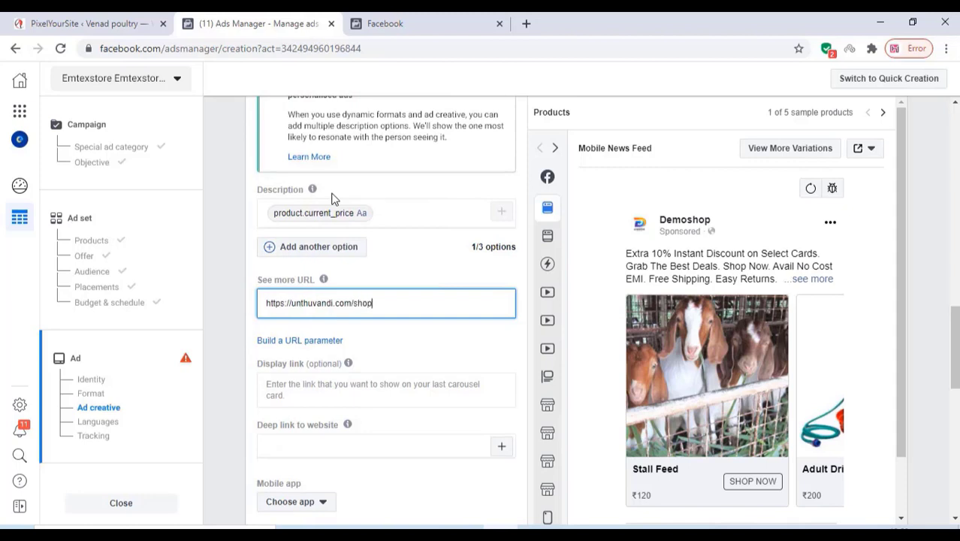
# - Look through the ad's remaining link, language and tracking settings, and close the Facebook data sources page
pyautogui.scroll(-3, 323, 271)
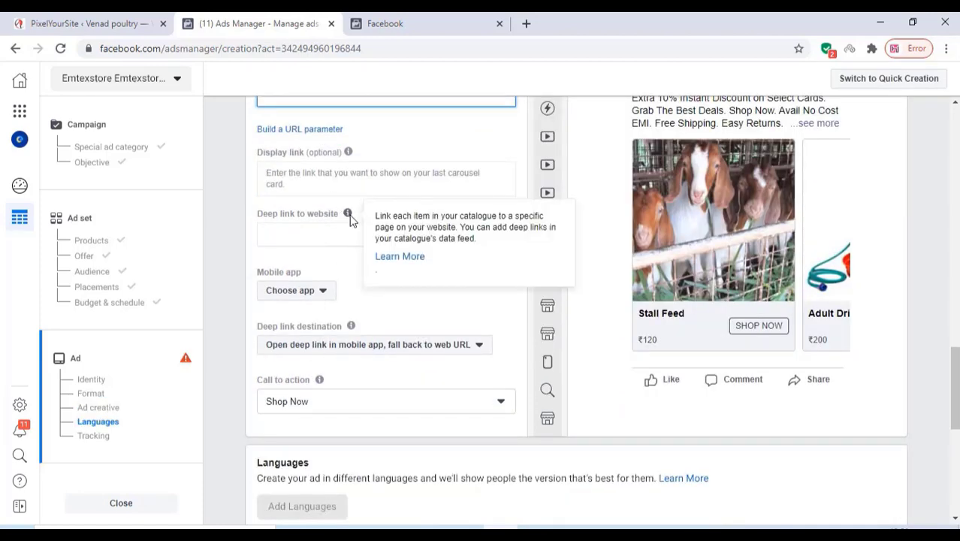
pyautogui.scroll(-2, 341, 304)
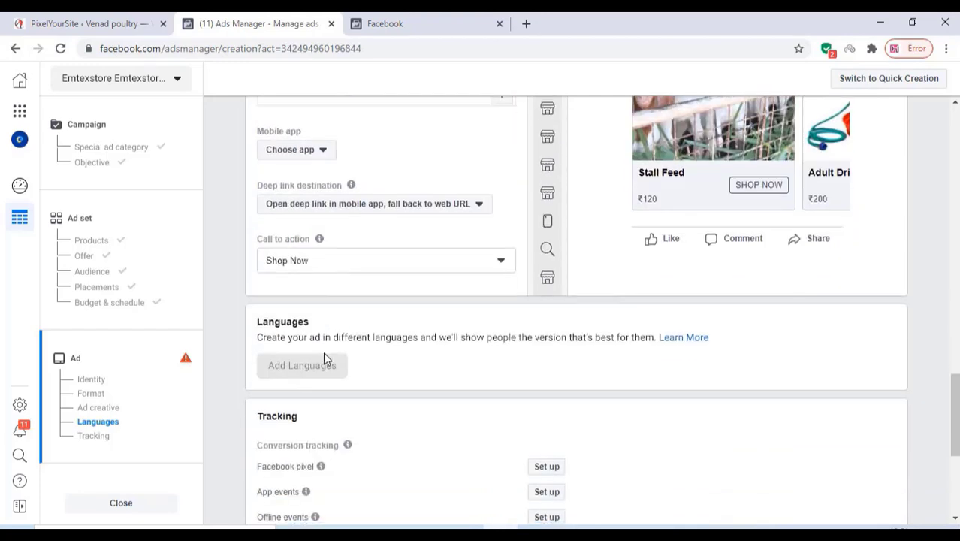
pyautogui.scroll(-4, 344, 310)
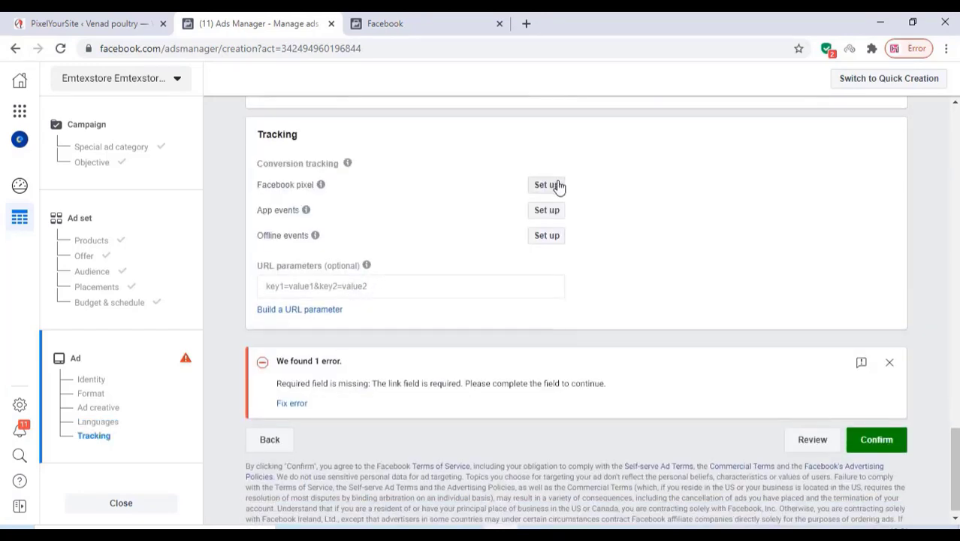
pyautogui.click(423, 20)
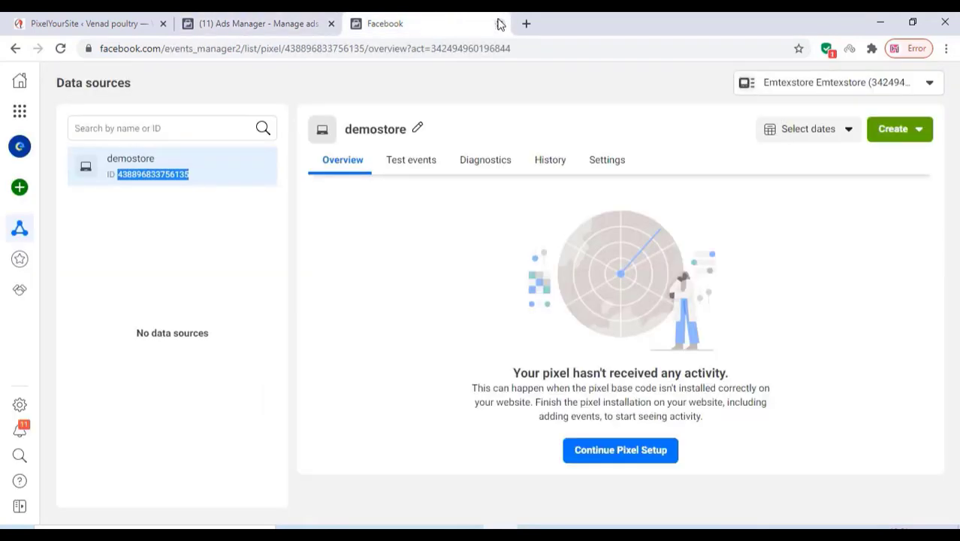
pyautogui.click(499, 24)
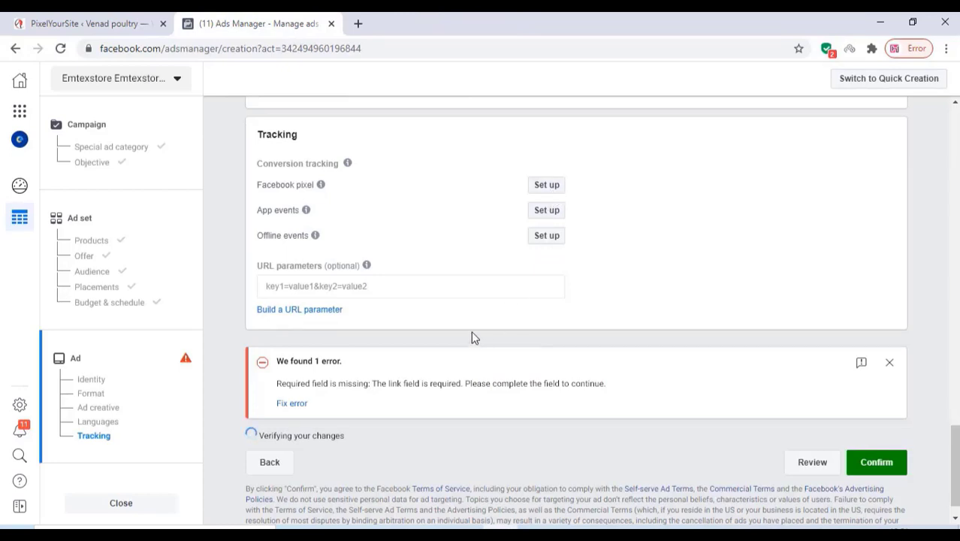
# - Follow the fix for the missing link field error and review the ad's creative, format and identity settings
pyautogui.click(292, 404)
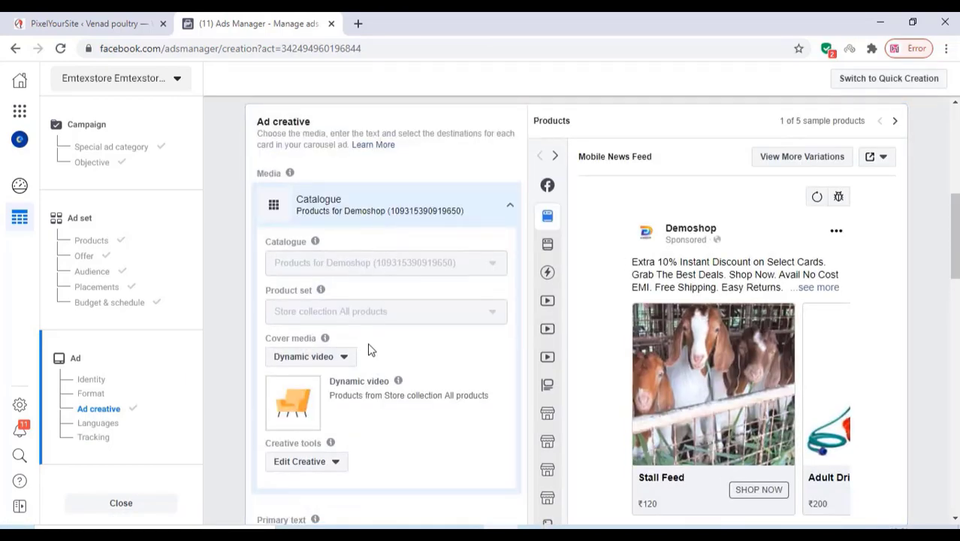
pyautogui.scroll(3, 368, 349)
pyautogui.scroll(3, 369, 342)
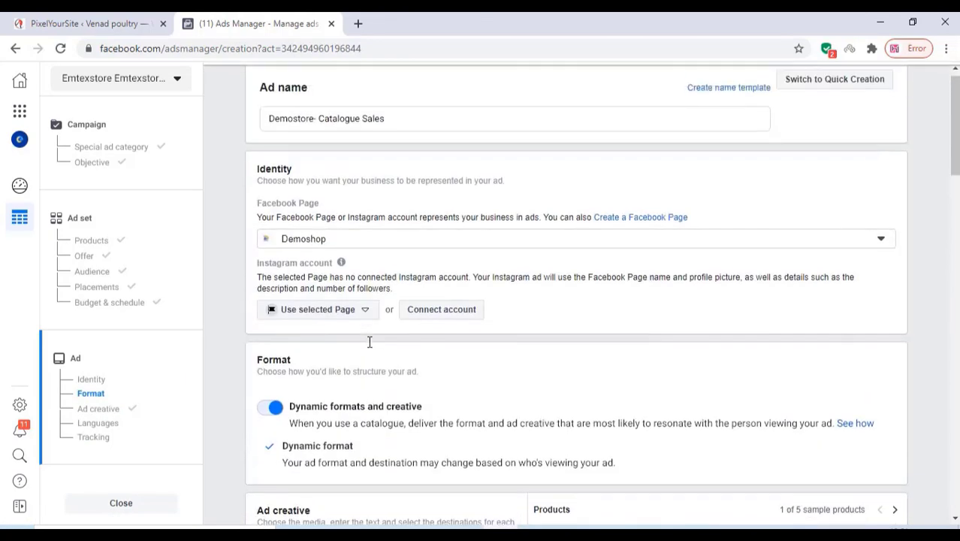
# - Check the finished ad's creative, languages and tracking settings and submit the campaign for publishing
pyautogui.scroll(-5, 368, 342)
pyautogui.scroll(-15, 368, 348)
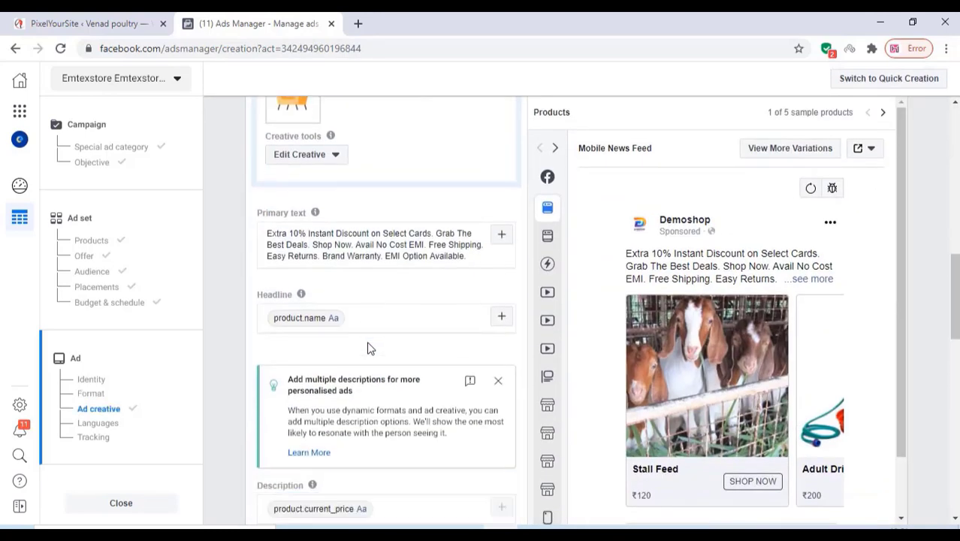
pyautogui.scroll(-2, 380, 409)
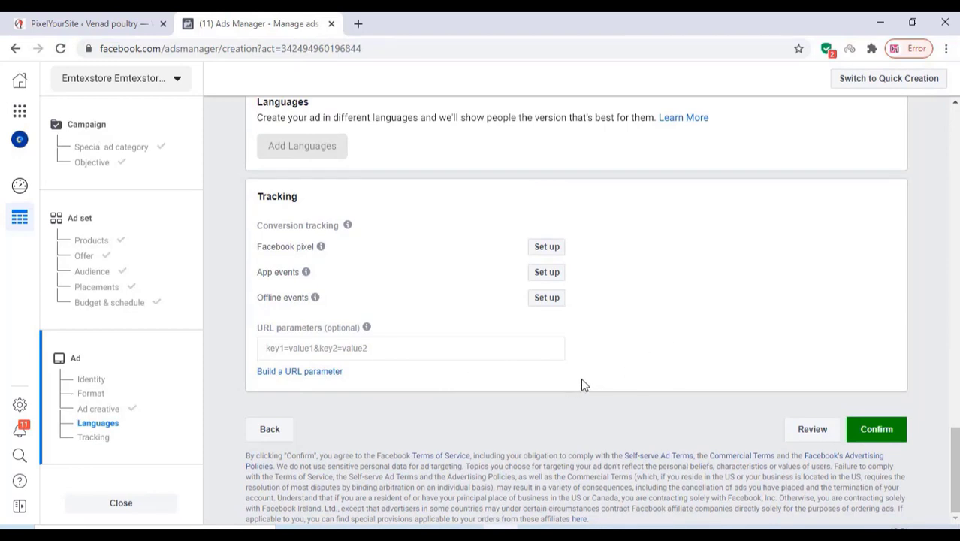
pyautogui.click(876, 430)
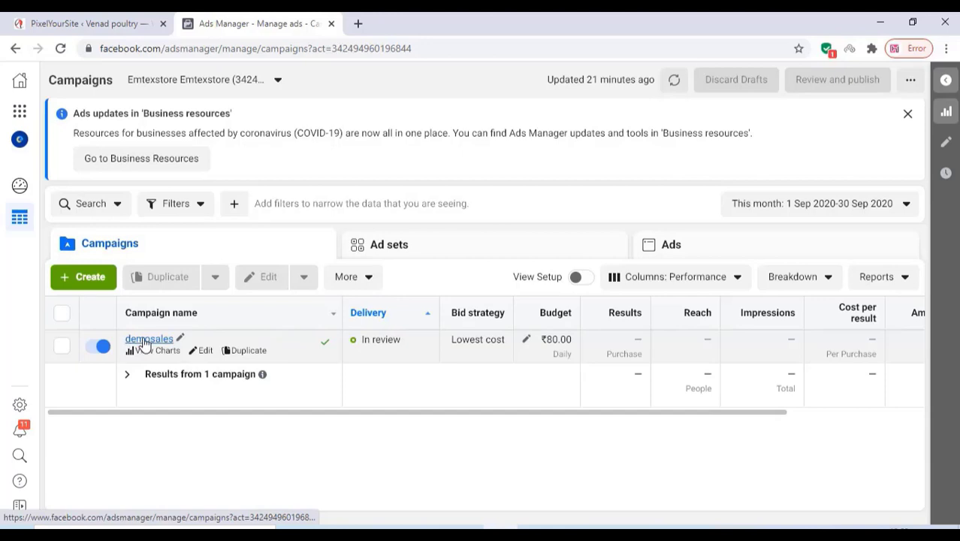
# - Go through the demosales campaign to its ad set and ad, and open the IN - 18+ ad set for editing
pyautogui.click(145, 341)
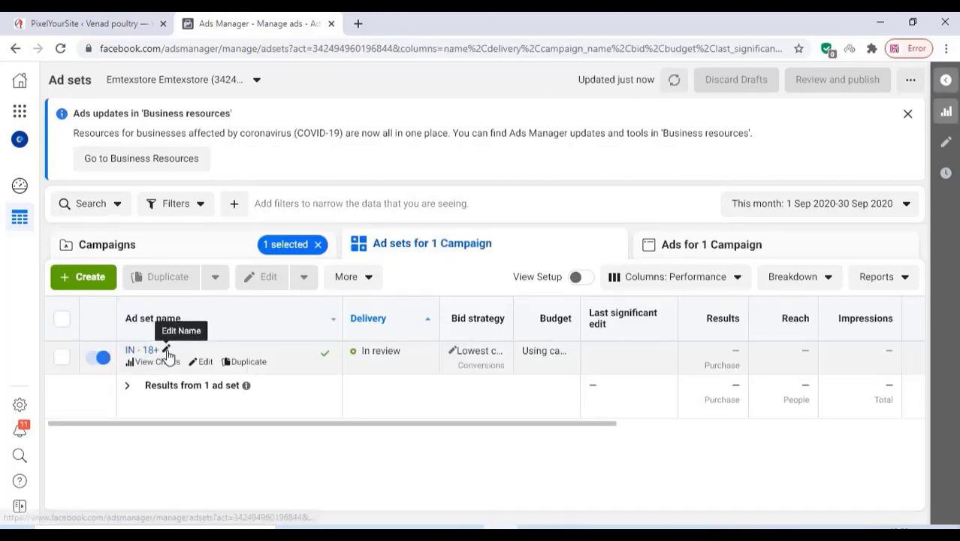
pyautogui.click(145, 352)
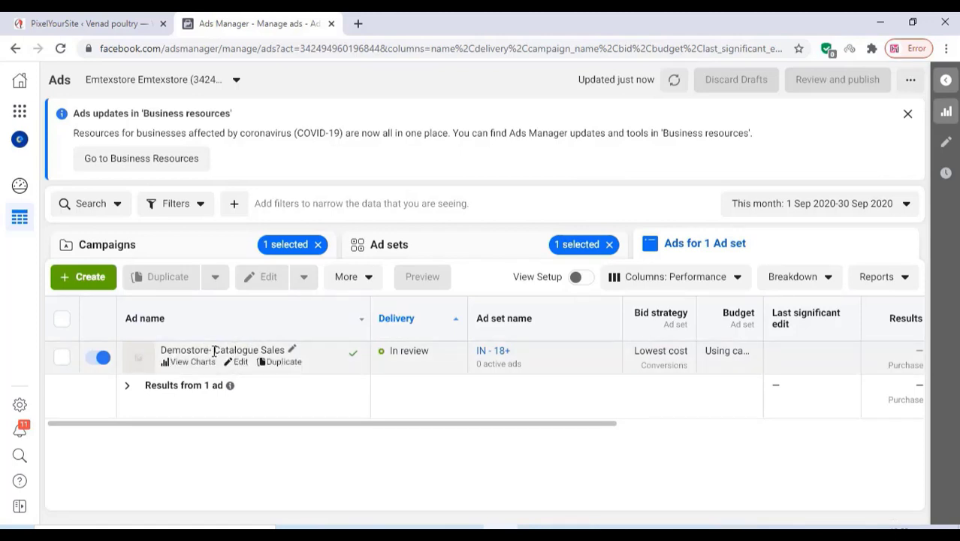
pyautogui.click(501, 353)
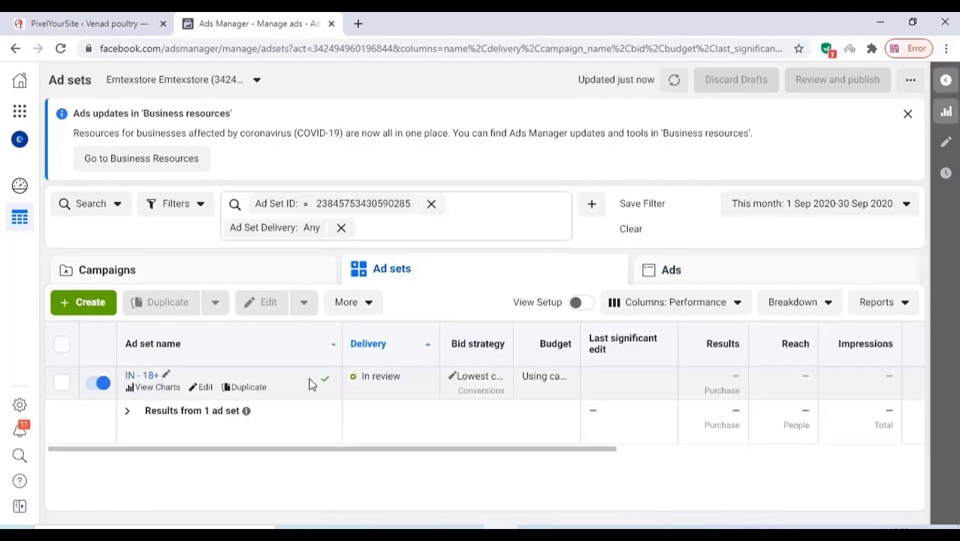
pyautogui.click(196, 388)
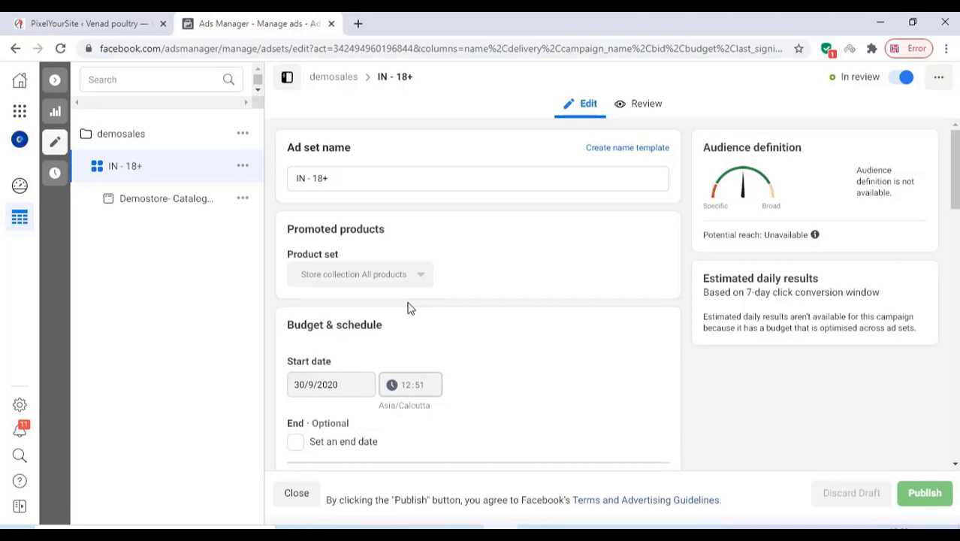
# - Set the ad set's audience to find prospective customers even if they haven't interacted with the business
pyautogui.scroll(-3, 429, 235)
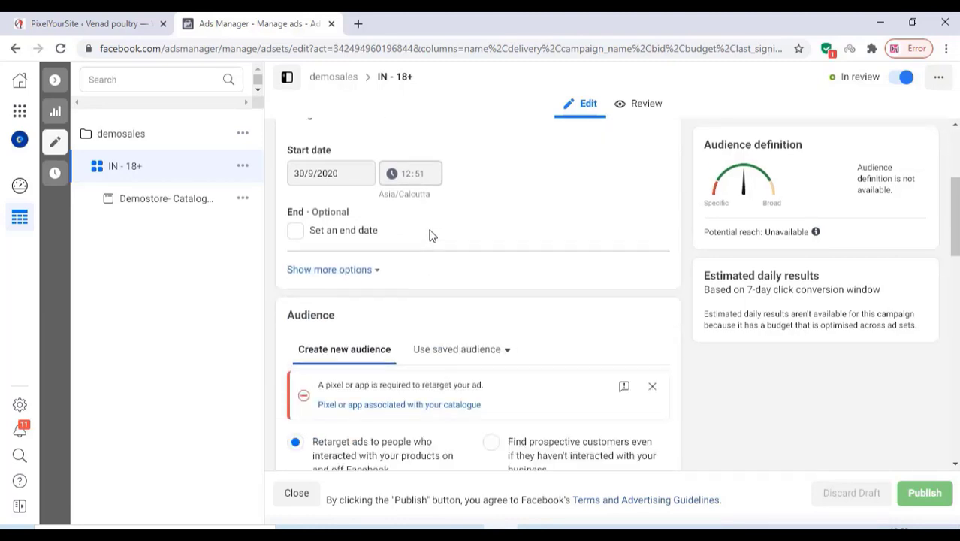
pyautogui.scroll(-2, 429, 235)
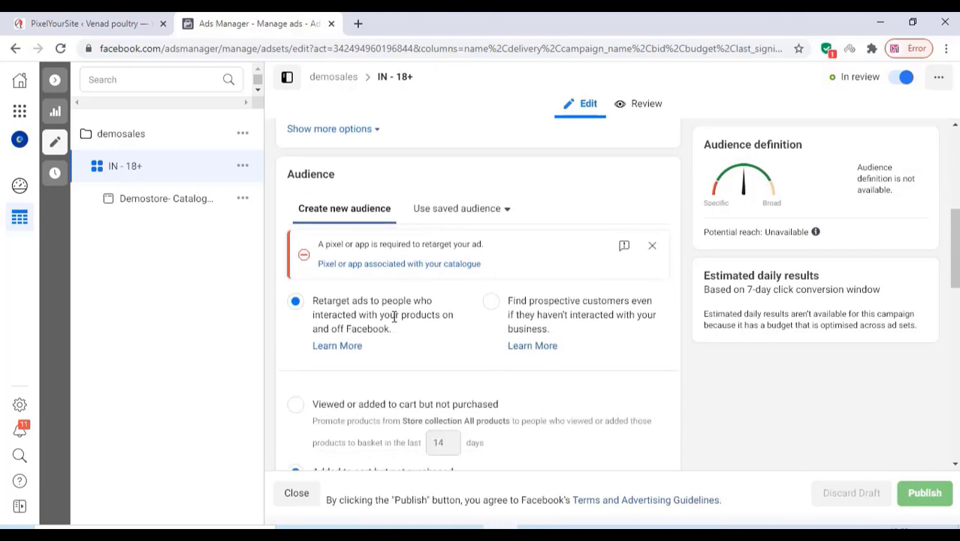
pyautogui.scroll(-1, 390, 316)
pyautogui.scroll(-1, 390, 316)
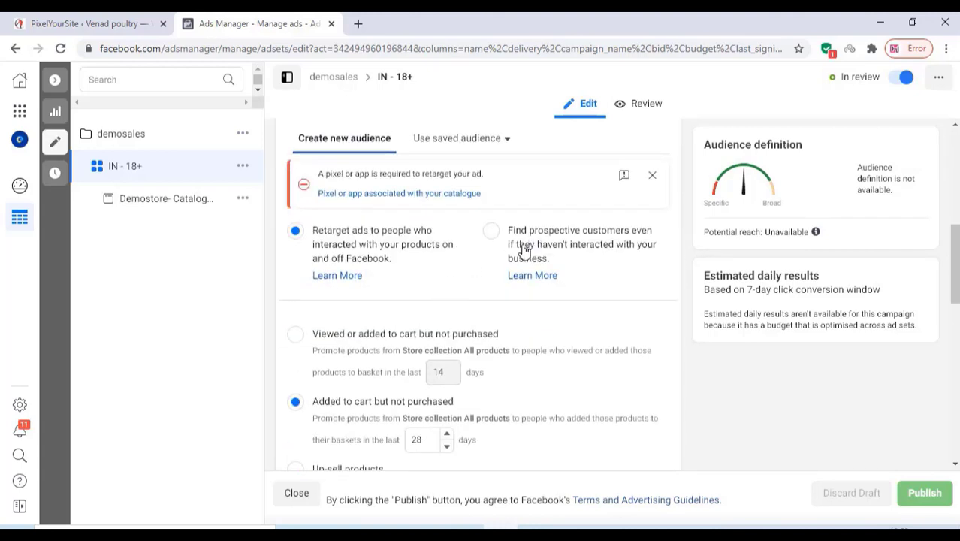
pyautogui.click(492, 232)
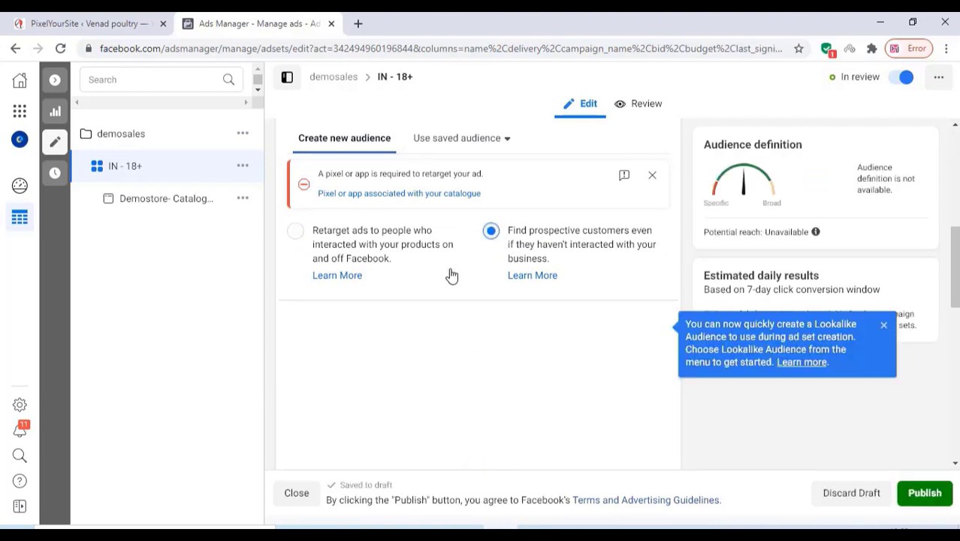
# - Add the Online shopping interest to the ad set's detailed targeting
pyautogui.scroll(-2, 443, 280)
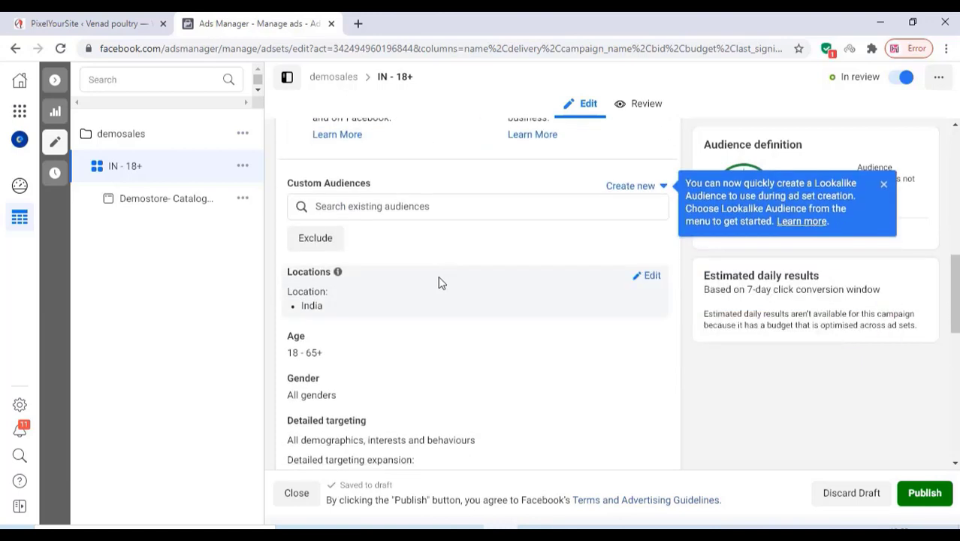
pyautogui.scroll(-2, 339, 304)
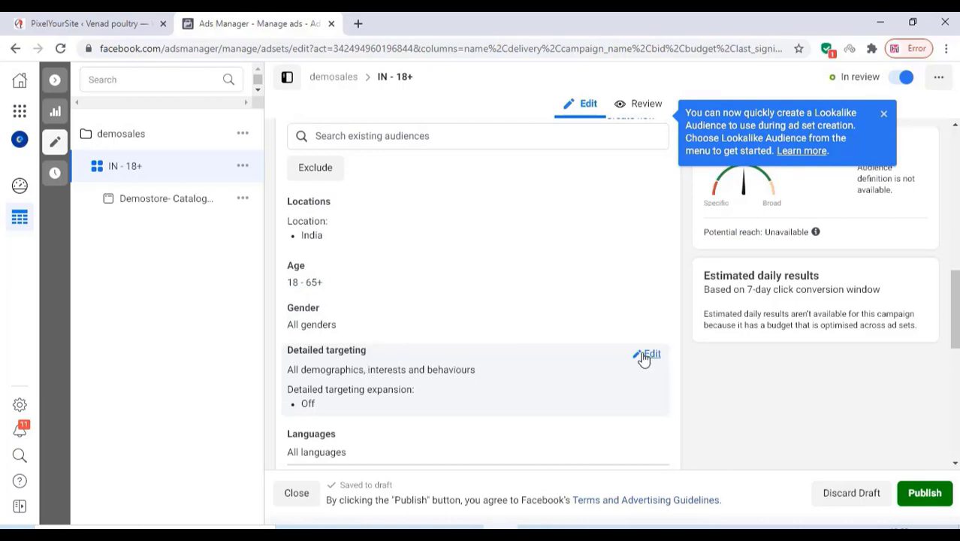
pyautogui.click(643, 354)
pyautogui.scroll(-2, 359, 334)
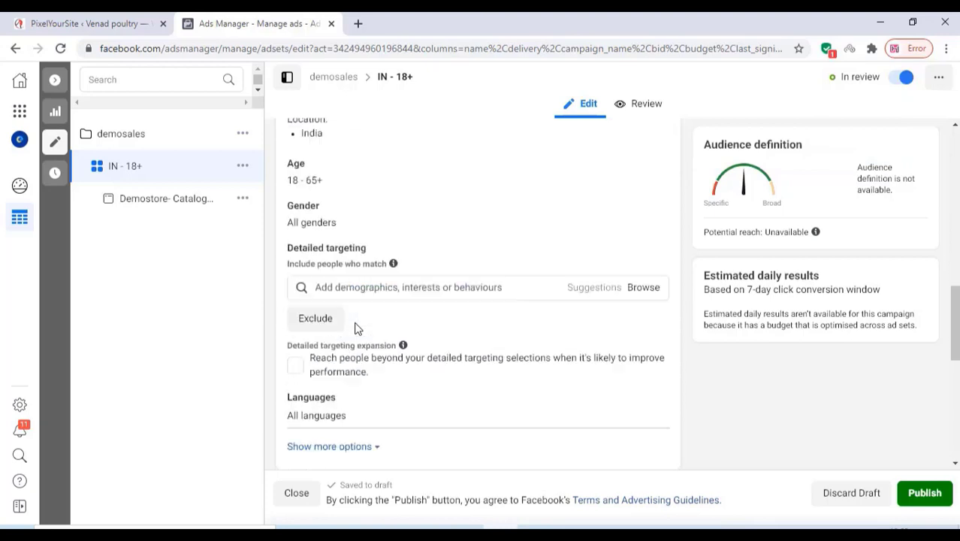
pyautogui.click(351, 249)
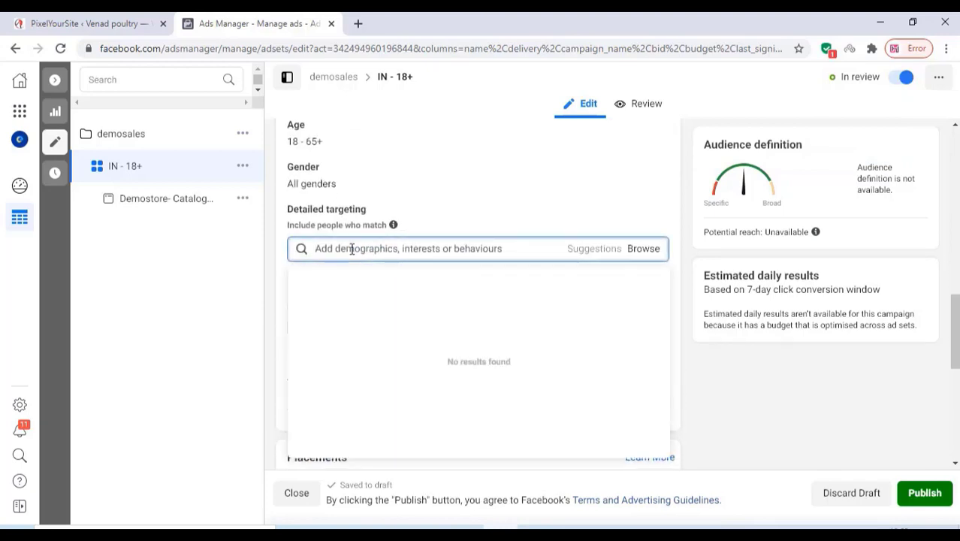
pyautogui.write('onl')
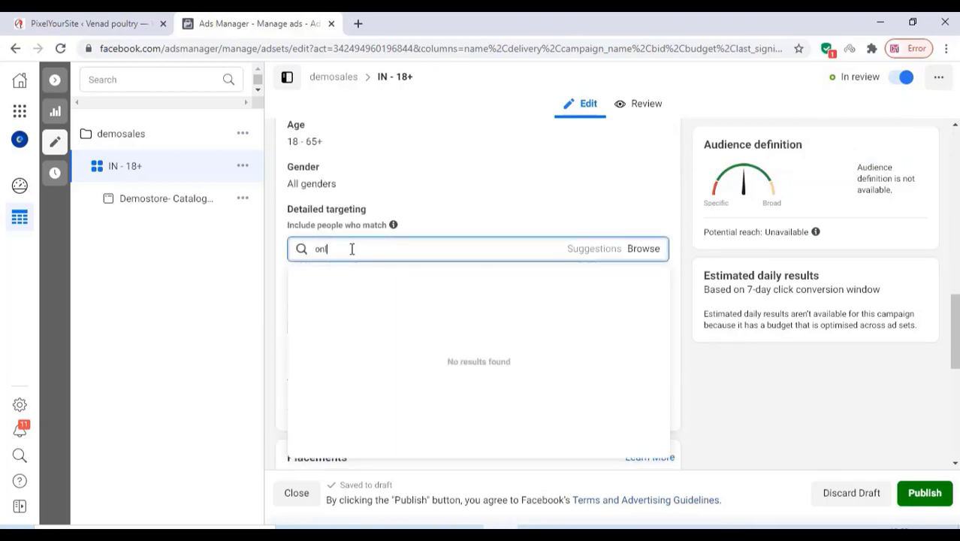
pyautogui.write('ine')
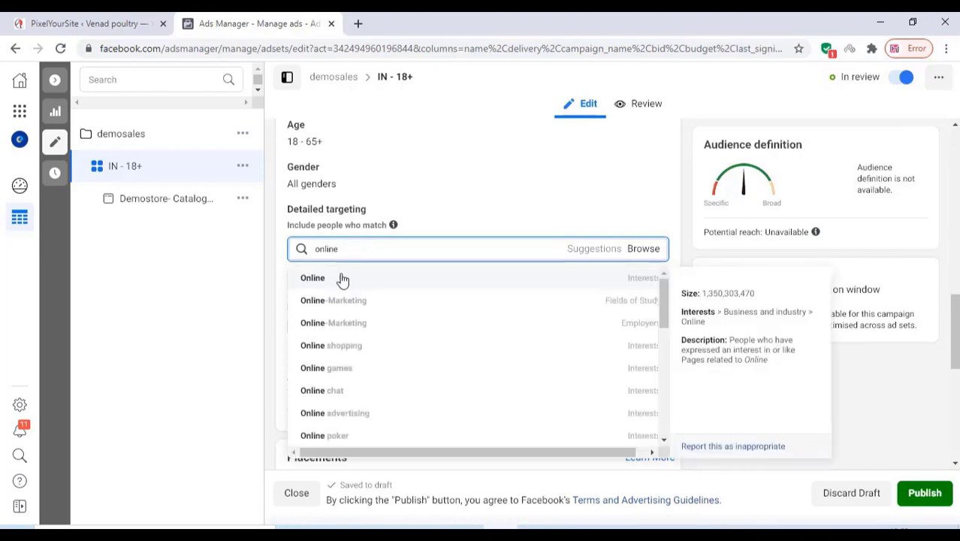
pyautogui.click(348, 353)
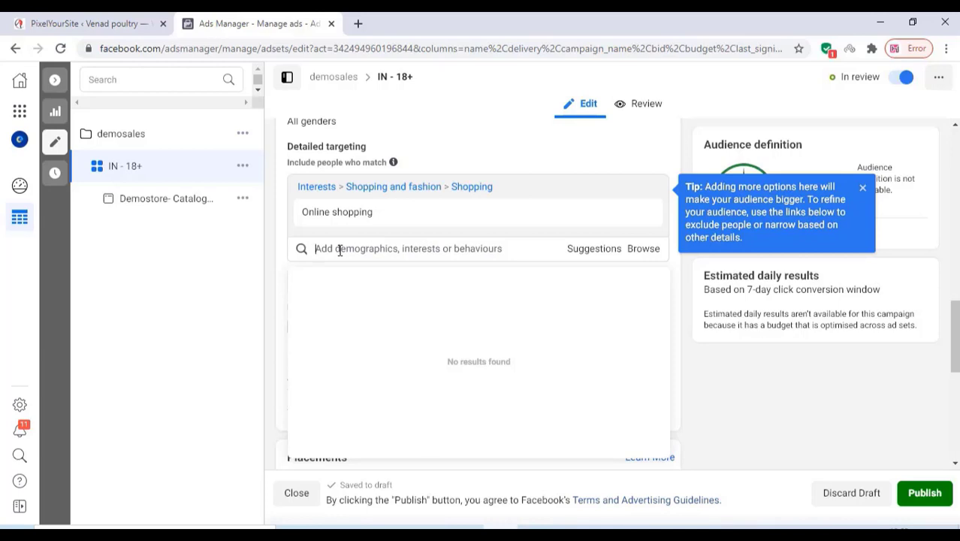
# - Add the Fish interest to the ad set's detailed targeting
pyautogui.write('f')
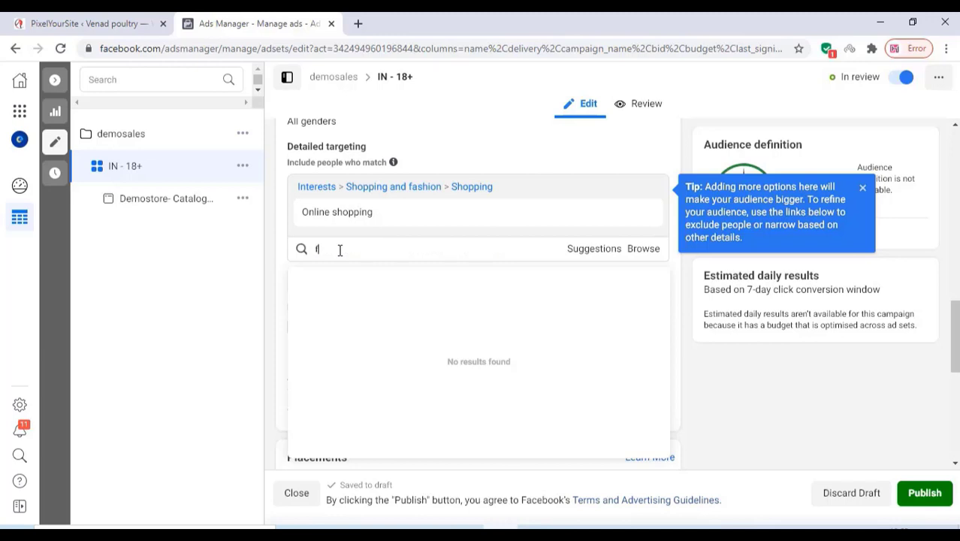
pyautogui.write('ish')
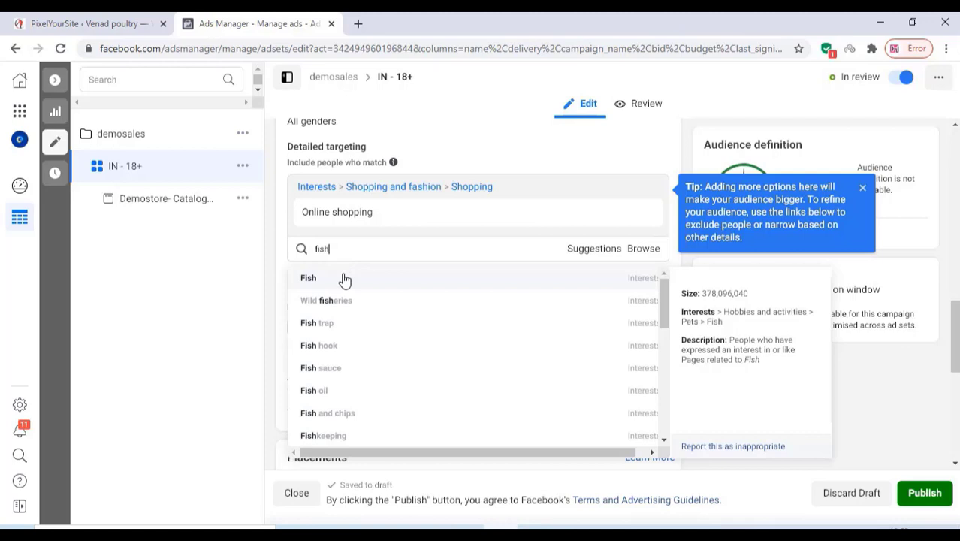
pyautogui.click(345, 279)
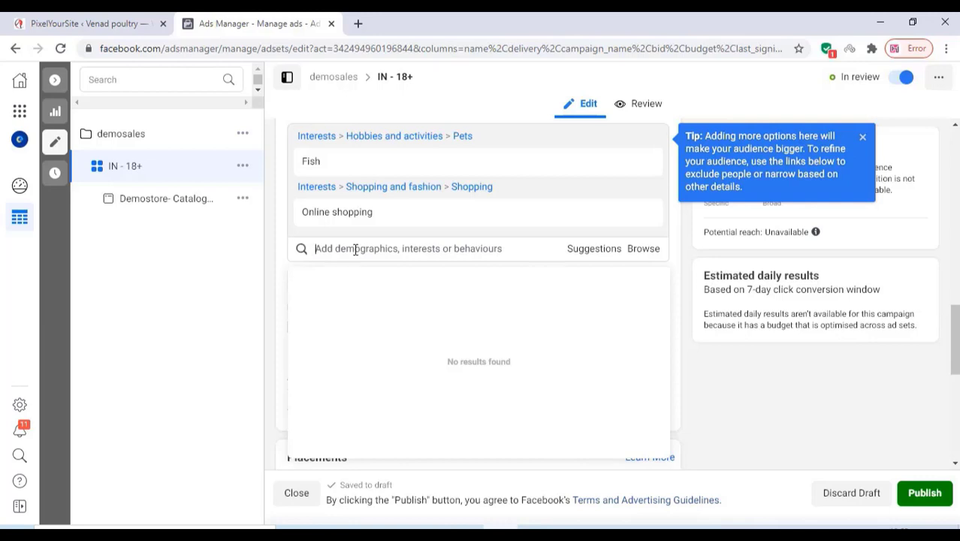
pyautogui.write('mutt')
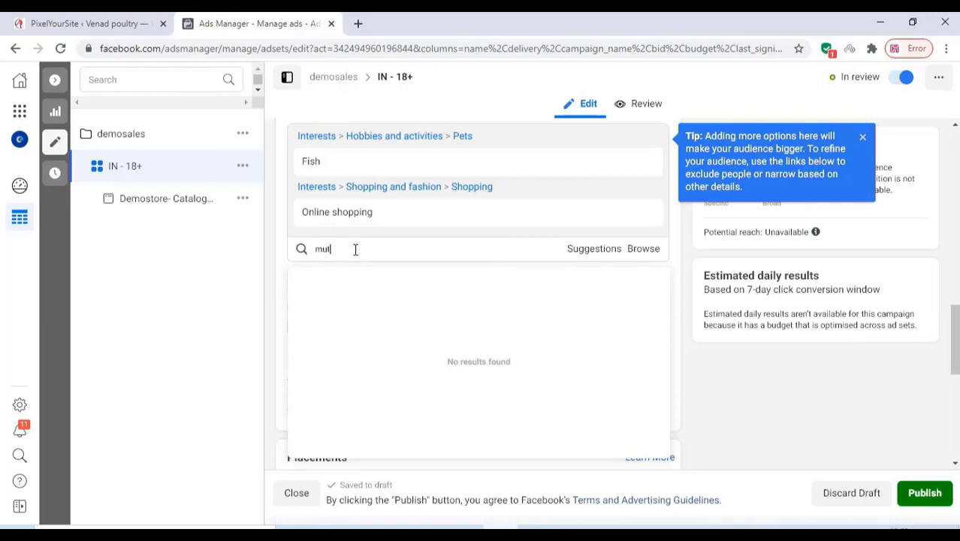
pyautogui.press('BackSpace')
pyautogui.press('BackSpace')
pyautogui.press('BackSpace')
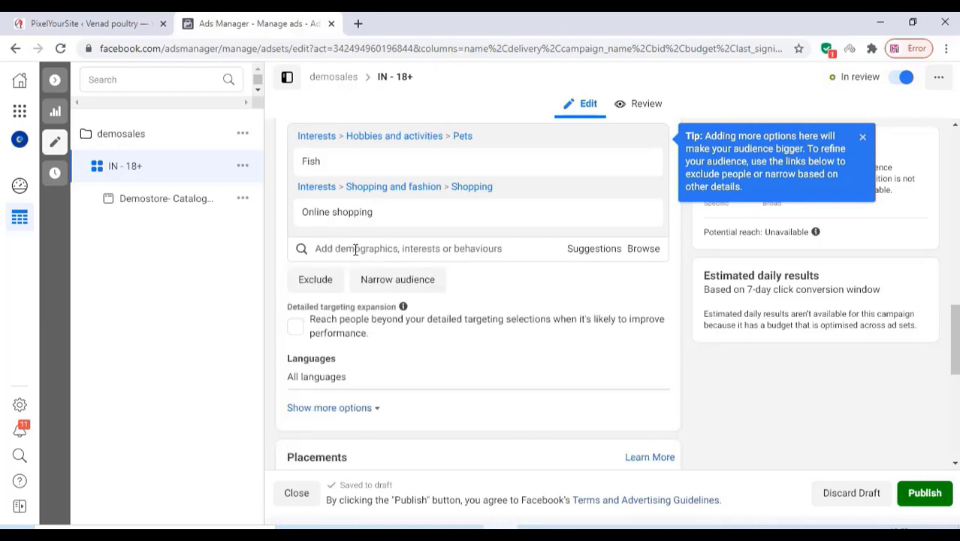
# - Add the Cooking Chef job title to the detailed targeting and review the ad set's placement and optimisation settings
pyautogui.write('cooking')
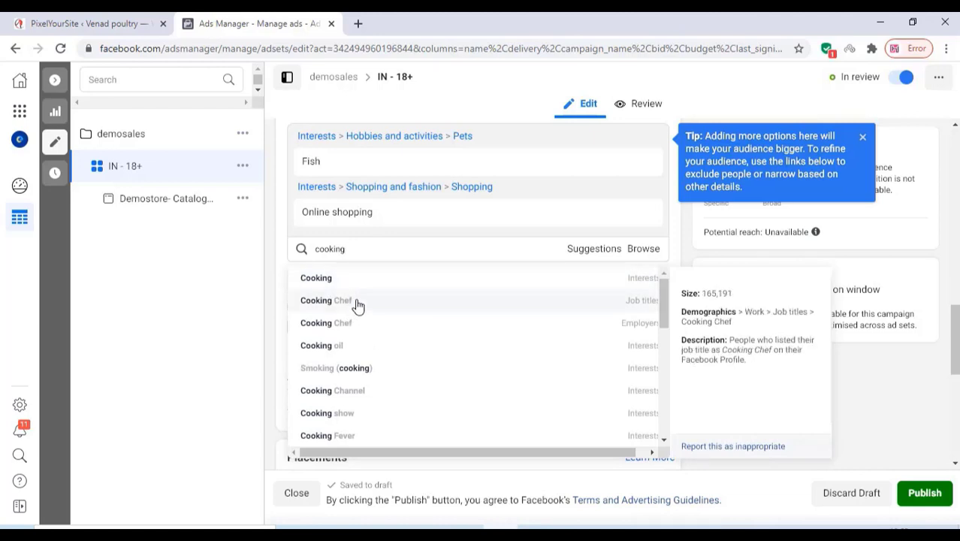
pyautogui.click(357, 304)
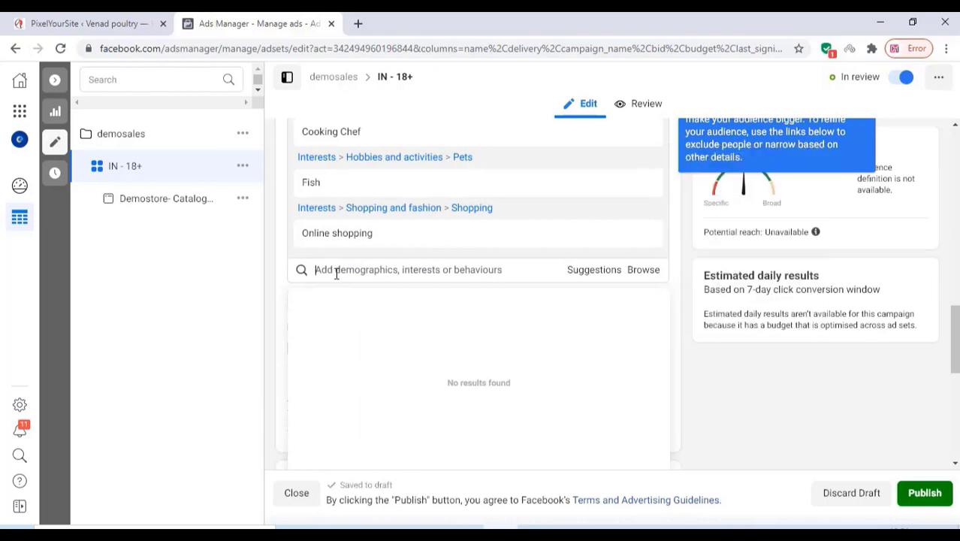
pyautogui.scroll(-1, 337, 281)
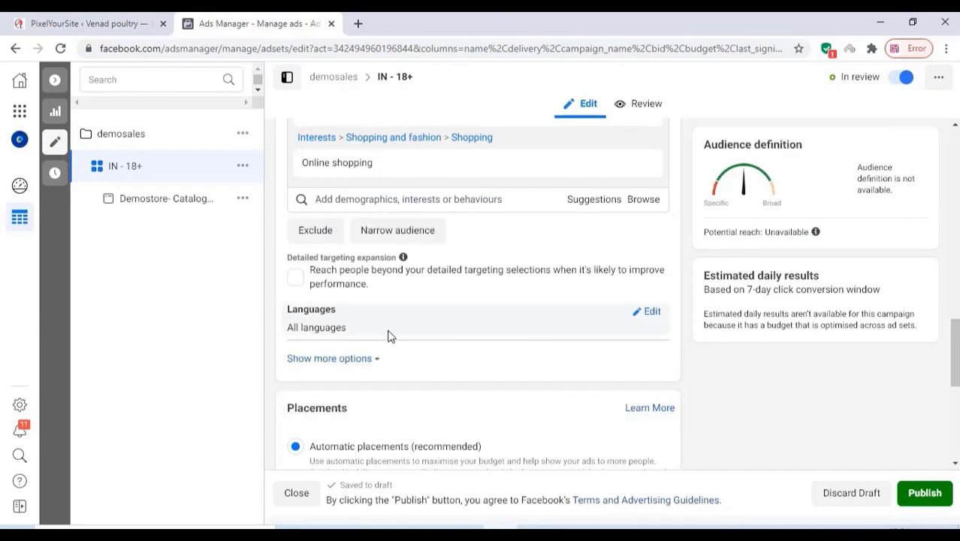
pyautogui.scroll(-2, 390, 338)
pyautogui.scroll(-3, 414, 333)
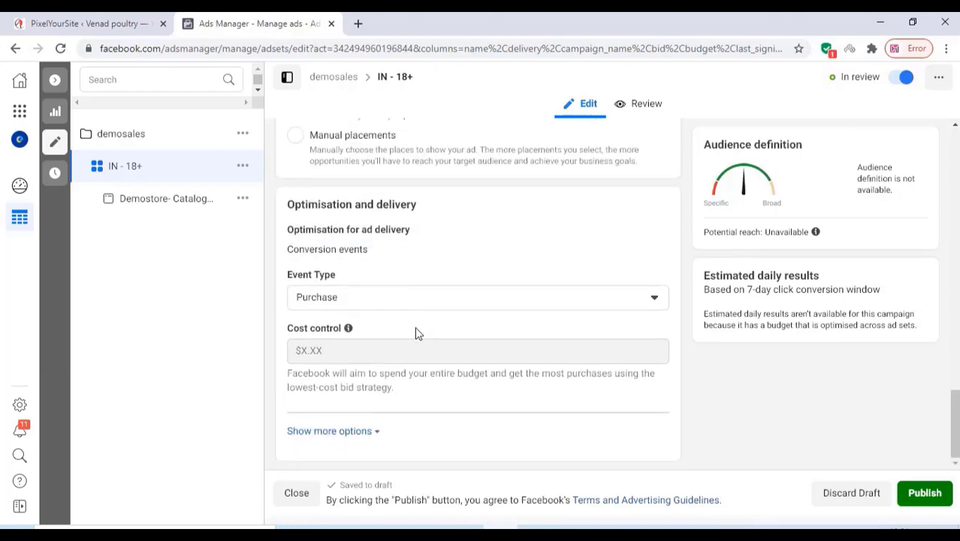
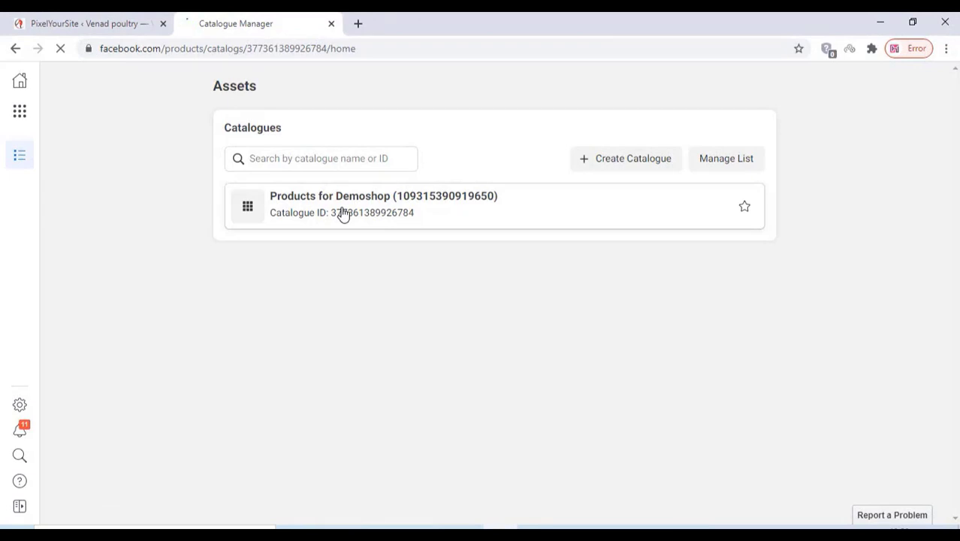
# - Open the product sets of the Products for Demoshop catalogue and start a new set with manually selected items
pyautogui.click(342, 214)
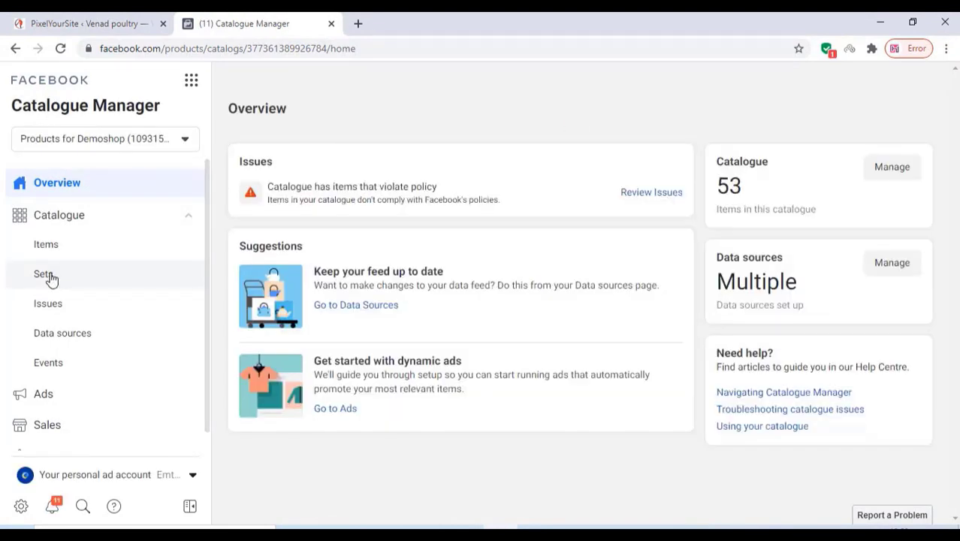
pyautogui.click(45, 275)
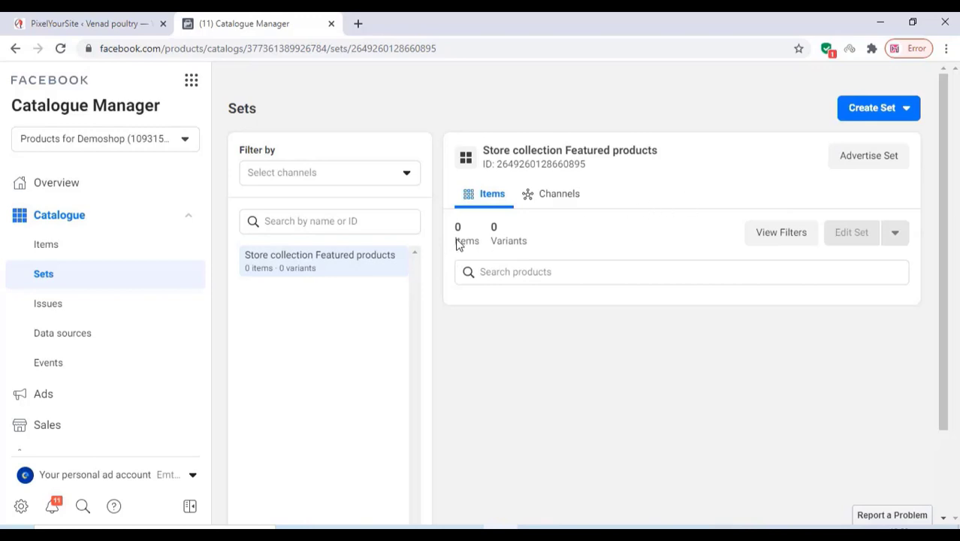
pyautogui.click(875, 115)
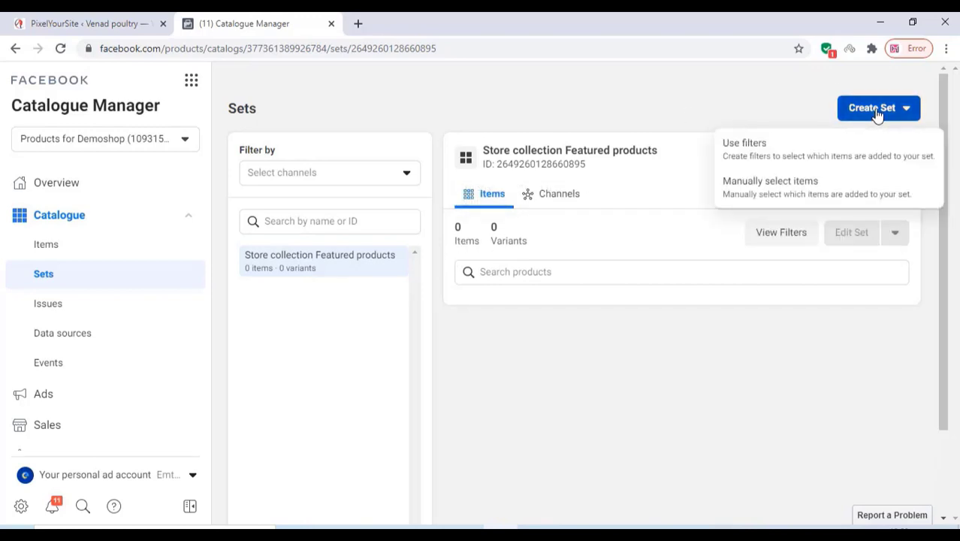
pyautogui.click(767, 189)
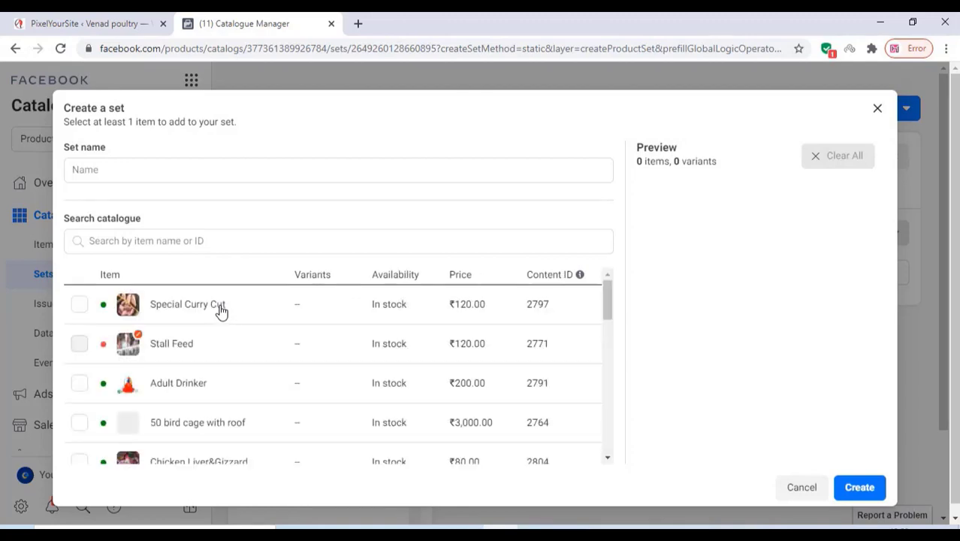
# - Select the BLACK+DECKER 20V MAX item from the catalogue for the new set
pyautogui.scroll(-2, 164, 361)
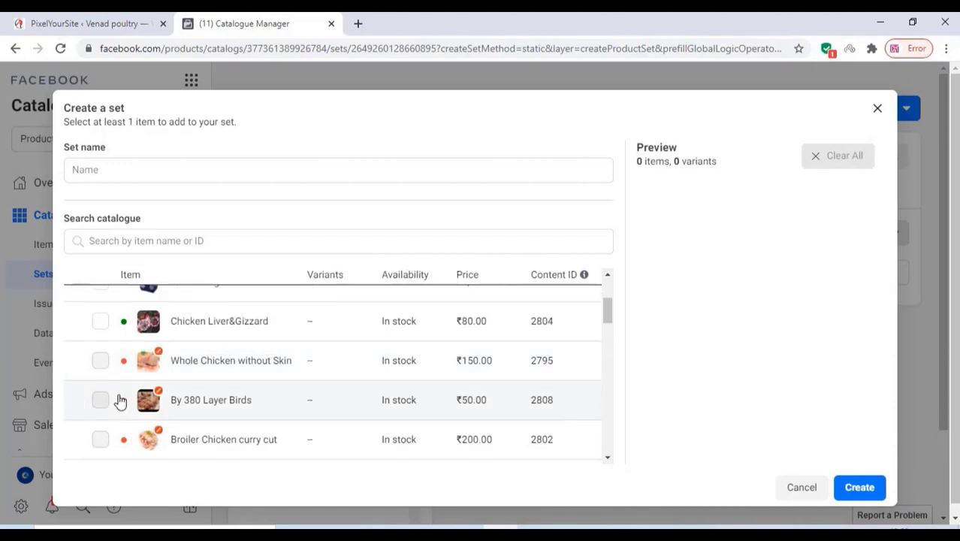
pyautogui.scroll(-1, 118, 398)
pyautogui.scroll(-4, 120, 398)
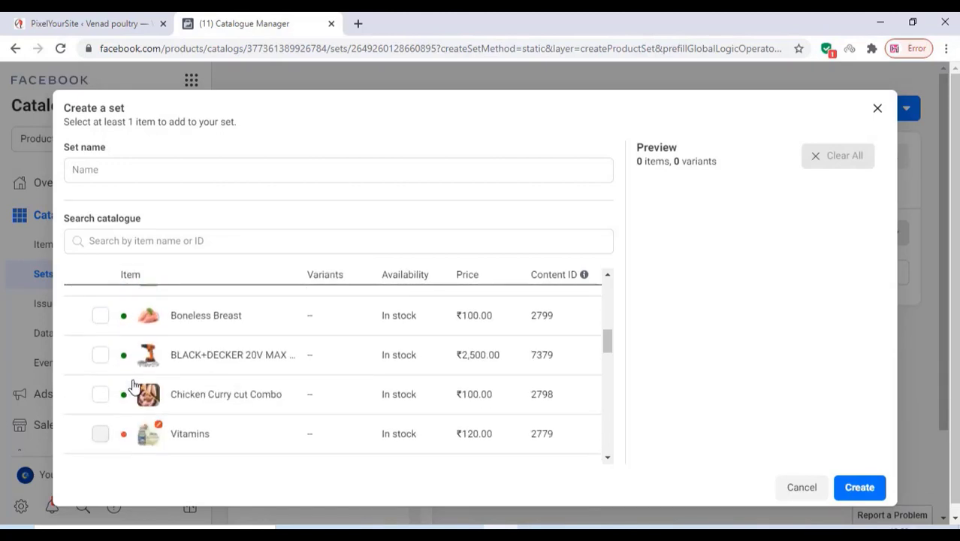
pyautogui.click(100, 356)
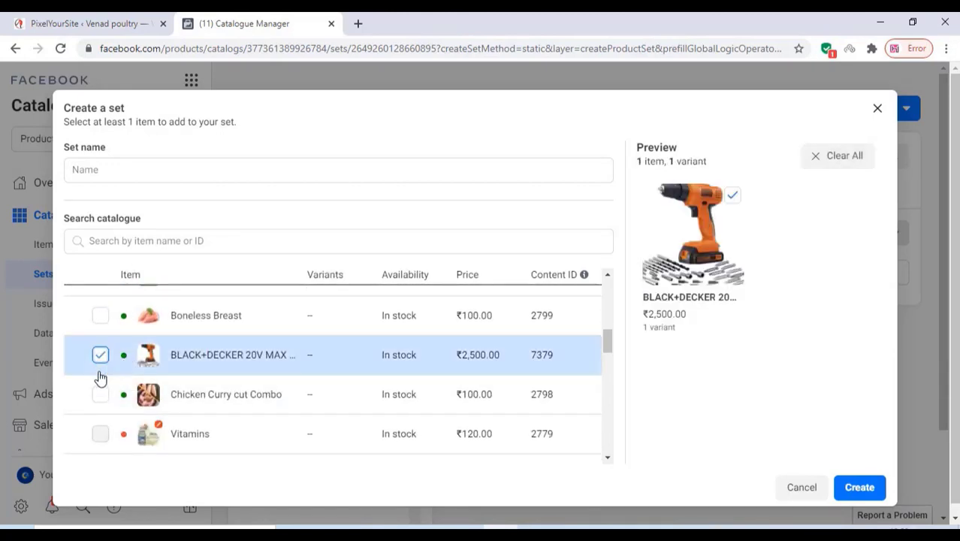
# - Add the Chicken Curry cut Combo, Boneless Breast, Euro onxprin and Chicken Feeder items to the new set
pyautogui.click(105, 399)
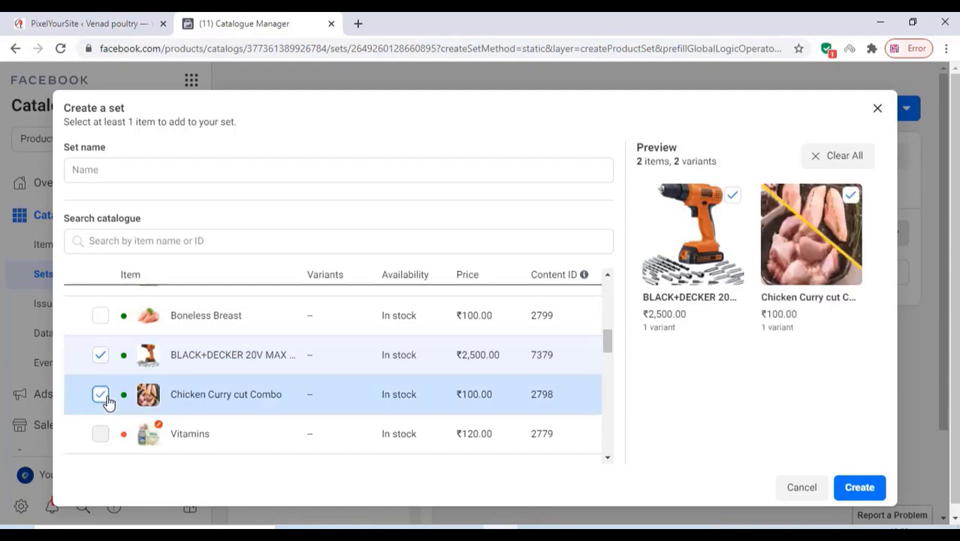
pyautogui.scroll(1, 116, 392)
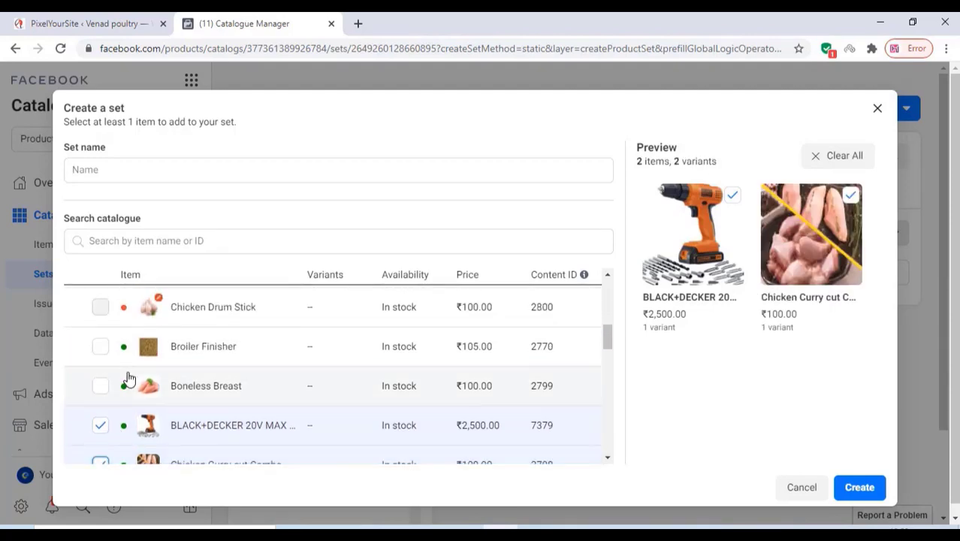
pyautogui.click(100, 386)
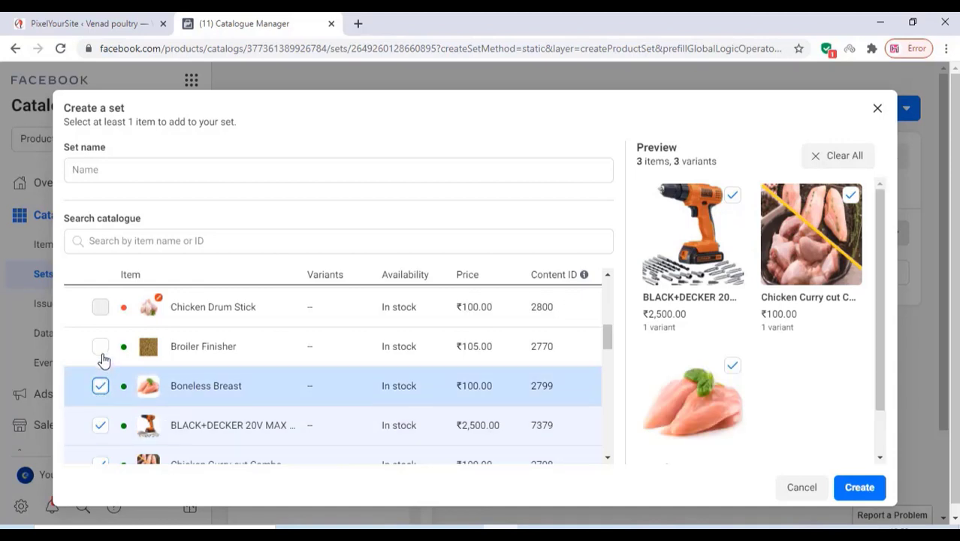
pyautogui.scroll(-3, 111, 368)
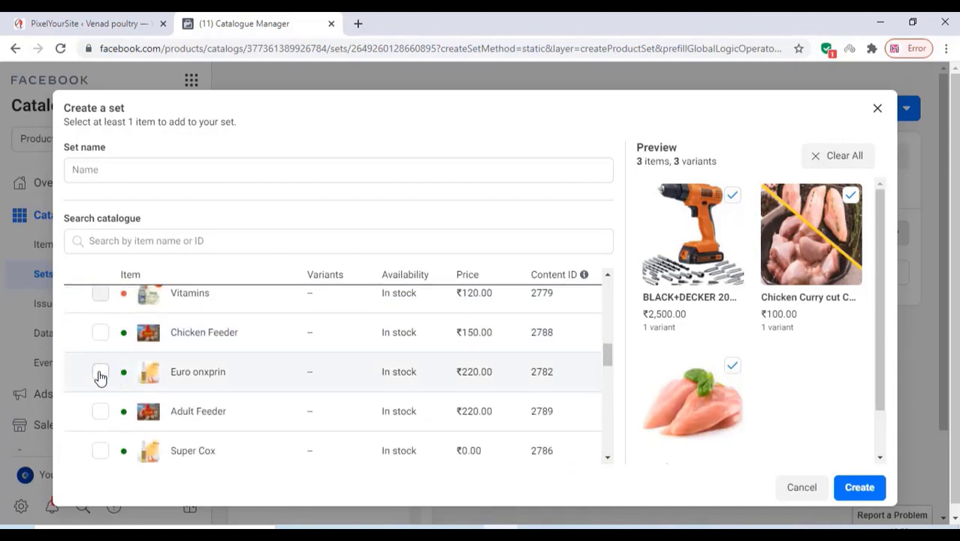
pyautogui.click(100, 372)
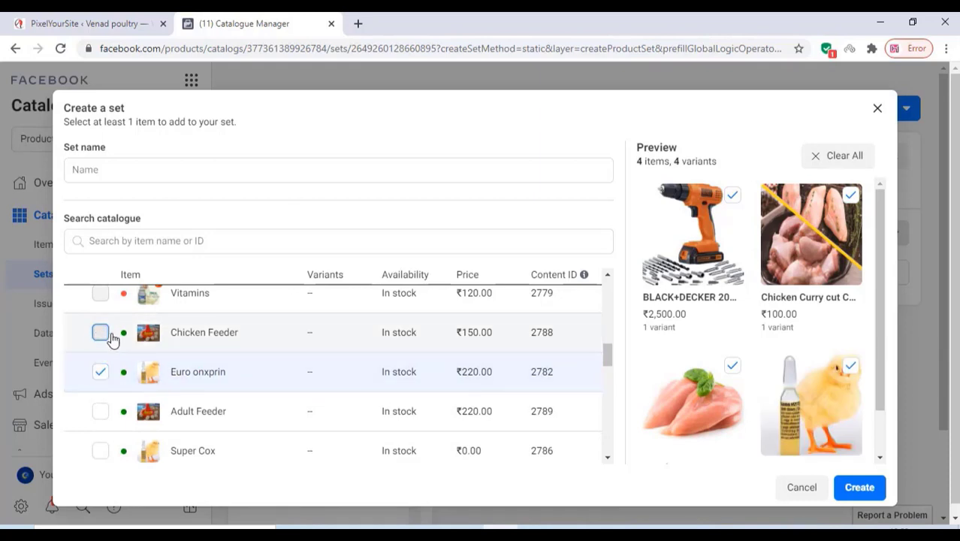
pyautogui.click(100, 332)
# - Add the Chicken Liver&Gizzard item, name the set "selected ads" and create it
pyautogui.scroll(-2, 148, 342)
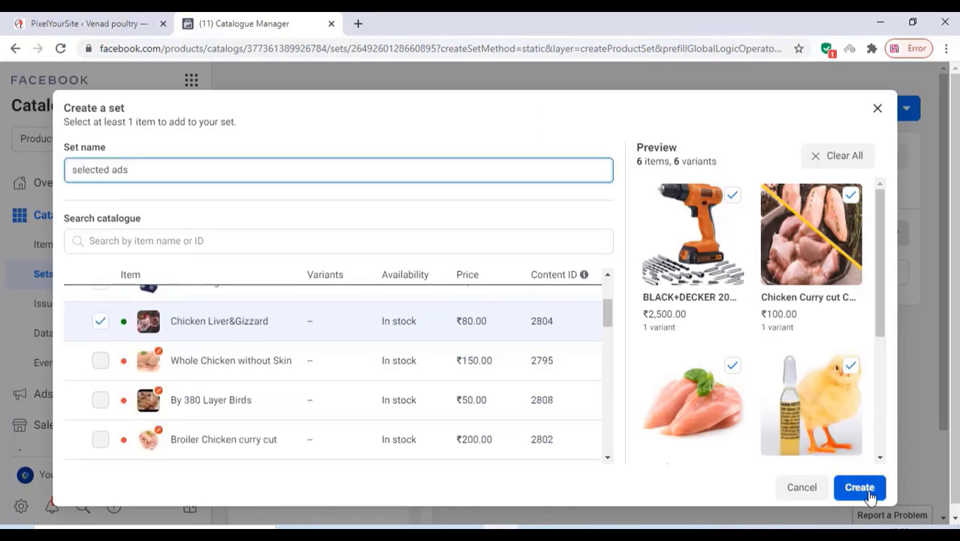
pyautogui.click(867, 494)
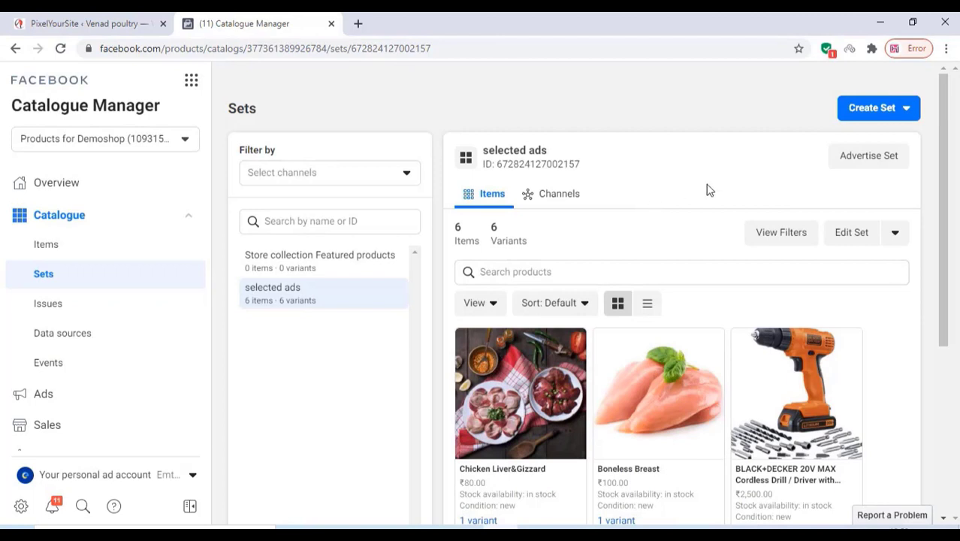
# - Start advertising the selected ads set with the preselected ad account and review the new campaign's settings
pyautogui.click(865, 159)
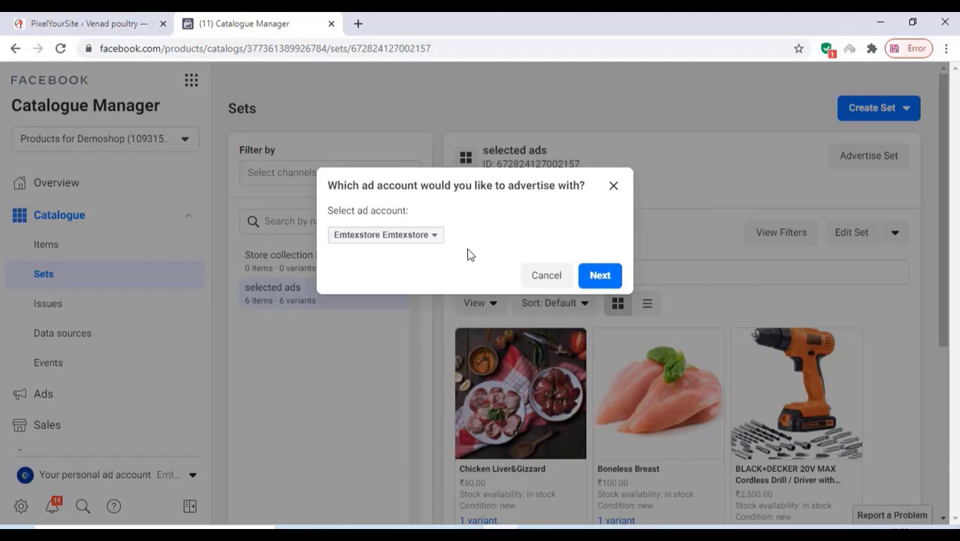
pyautogui.click(607, 276)
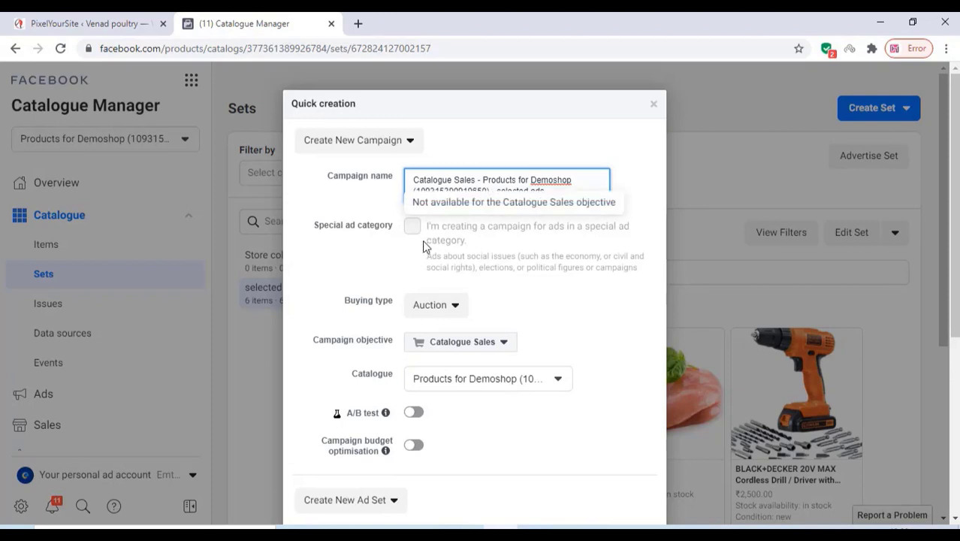
pyautogui.scroll(-1, 399, 268)
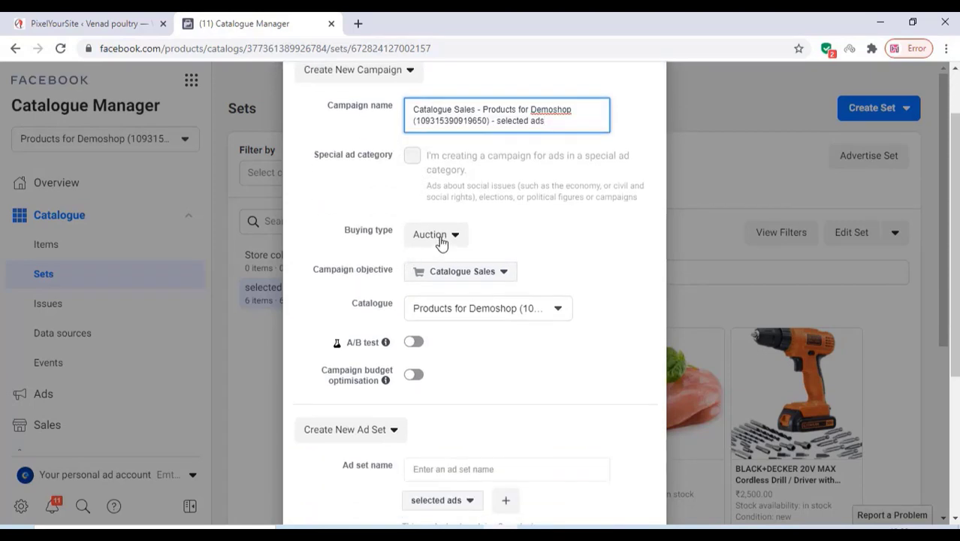
pyautogui.click(440, 239)
pyautogui.click(441, 242)
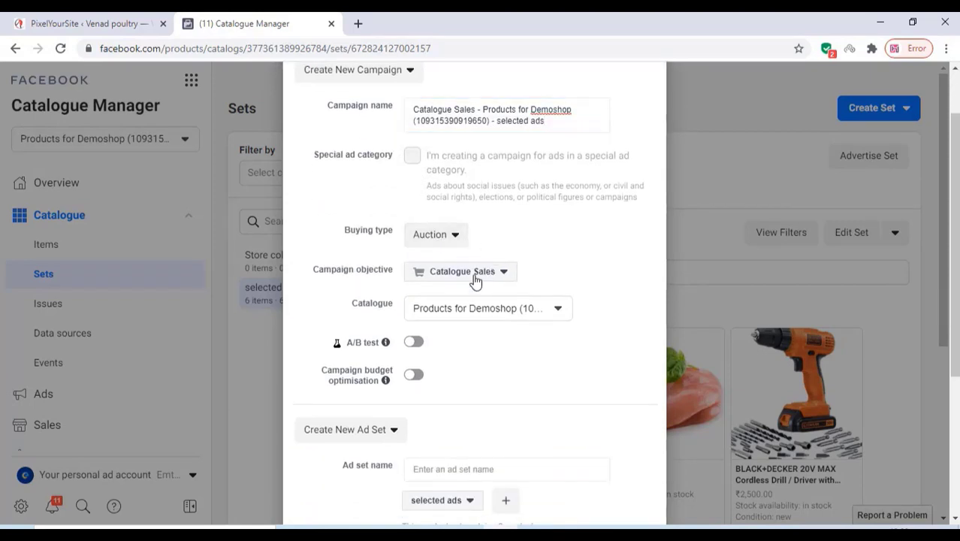
pyautogui.scroll(-2, 432, 312)
pyautogui.scroll(-2, 453, 232)
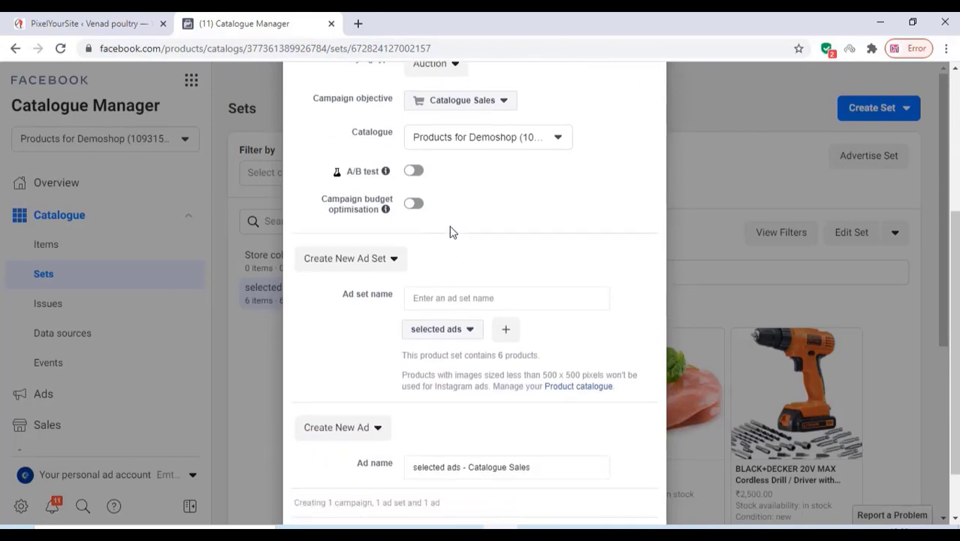
# - Name the new ad set "selected ads1" and save the campaign to draft
pyautogui.click(446, 235)
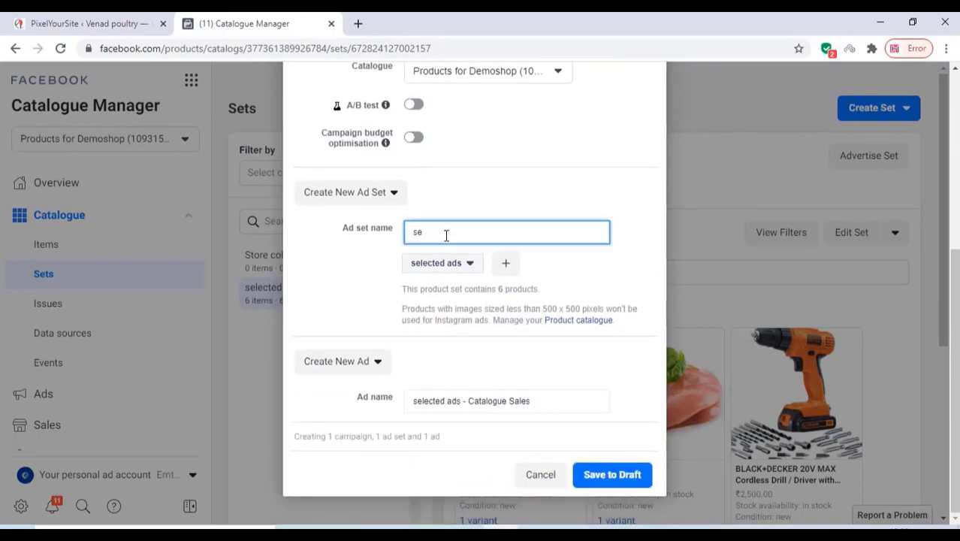
pyautogui.click(329, 284)
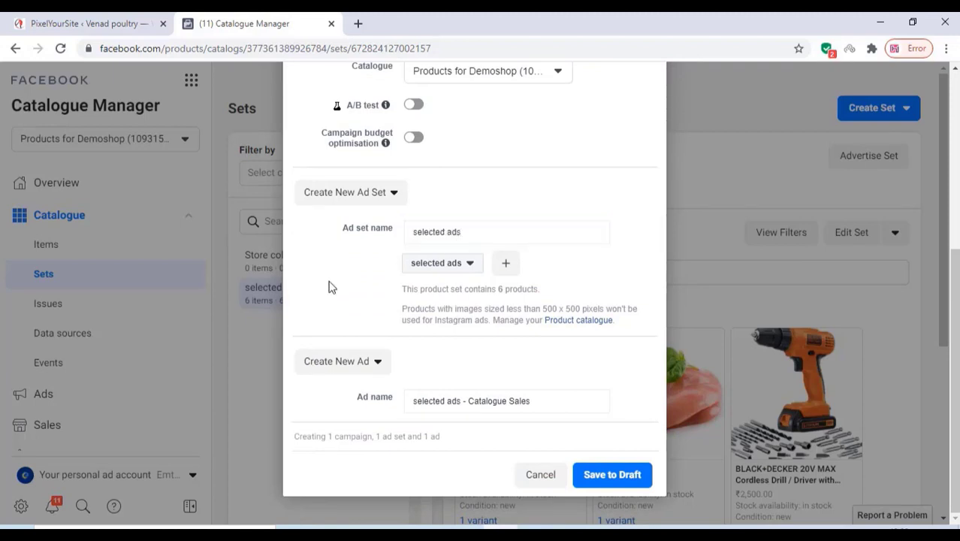
pyautogui.click(480, 232)
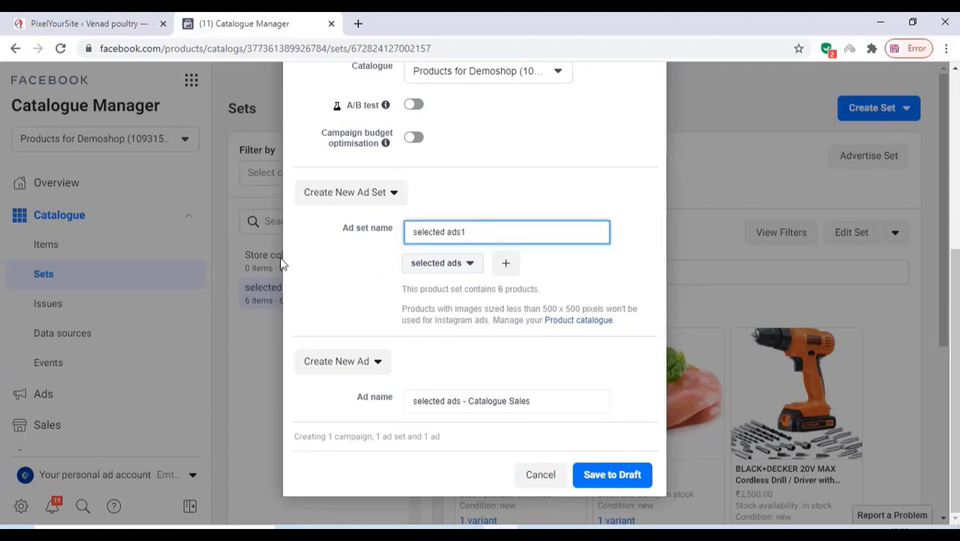
pyautogui.click(329, 272)
pyautogui.click(608, 475)
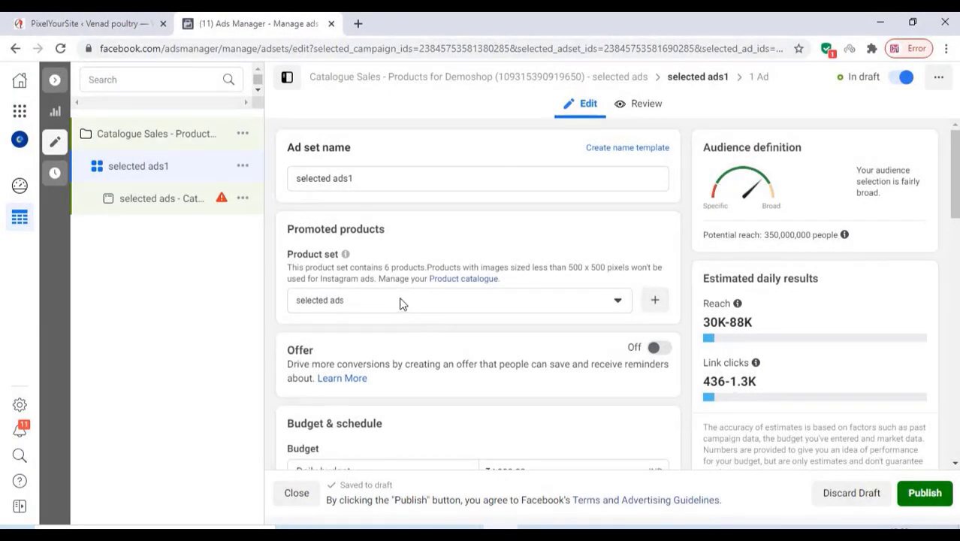
# - Set the daily budget of the selected ads1 ad set to ₹100
pyautogui.scroll(-2, 399, 304)
pyautogui.scroll(-1, 387, 317)
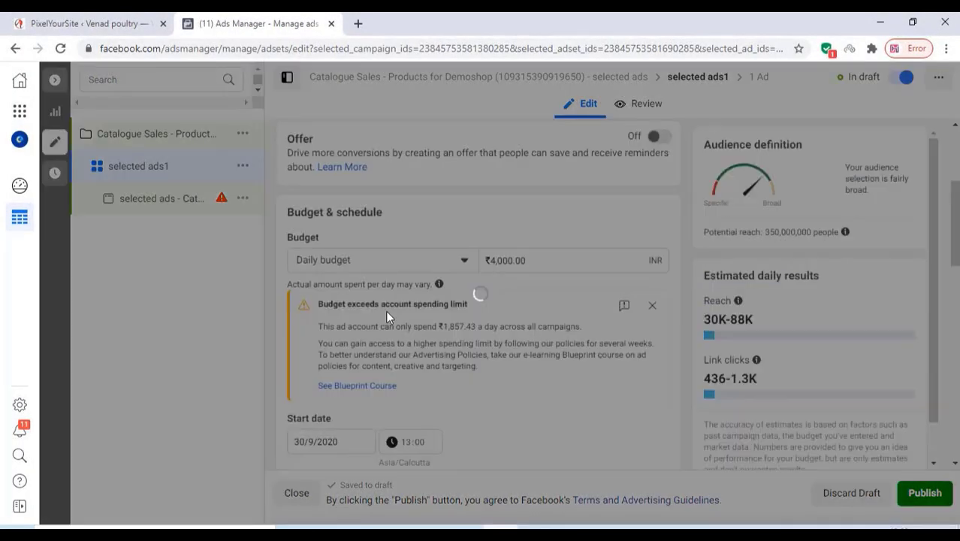
pyautogui.moveTo(557, 257); pyautogui.dragTo(482, 270)
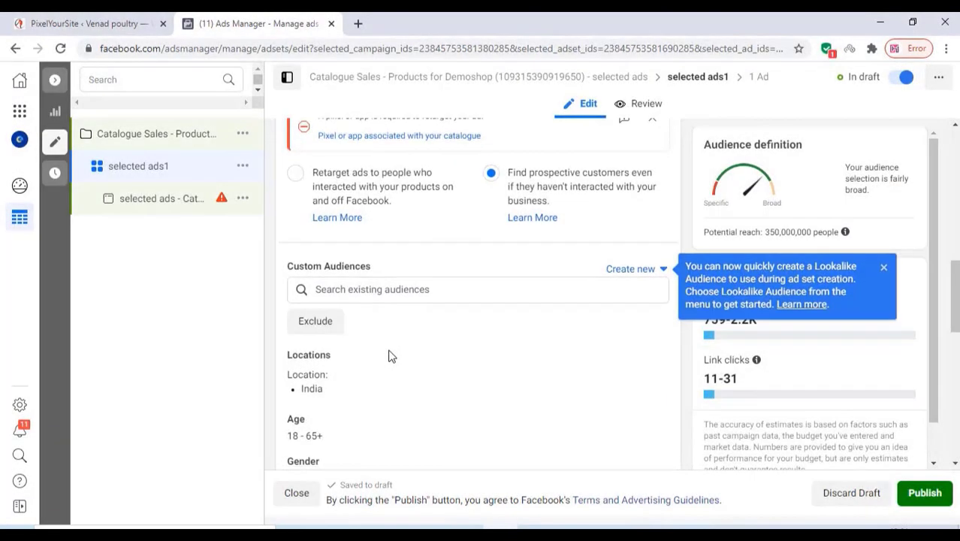
# - Add the Fish and Cooking interests to the detailed targeting of the selected ads1 ad set
pyautogui.scroll(-5, 388, 356)
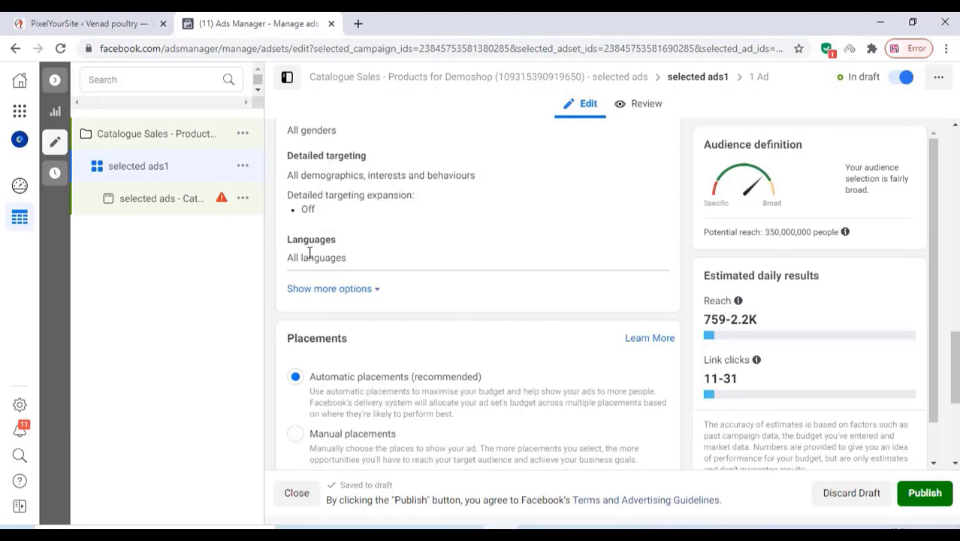
pyautogui.moveTo(342, 238)
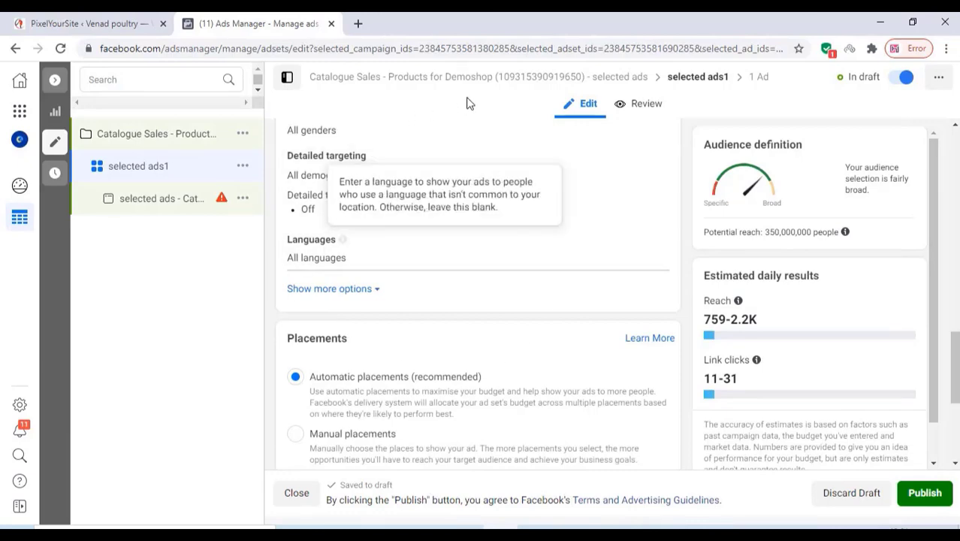
pyautogui.scroll(3, 446, 206)
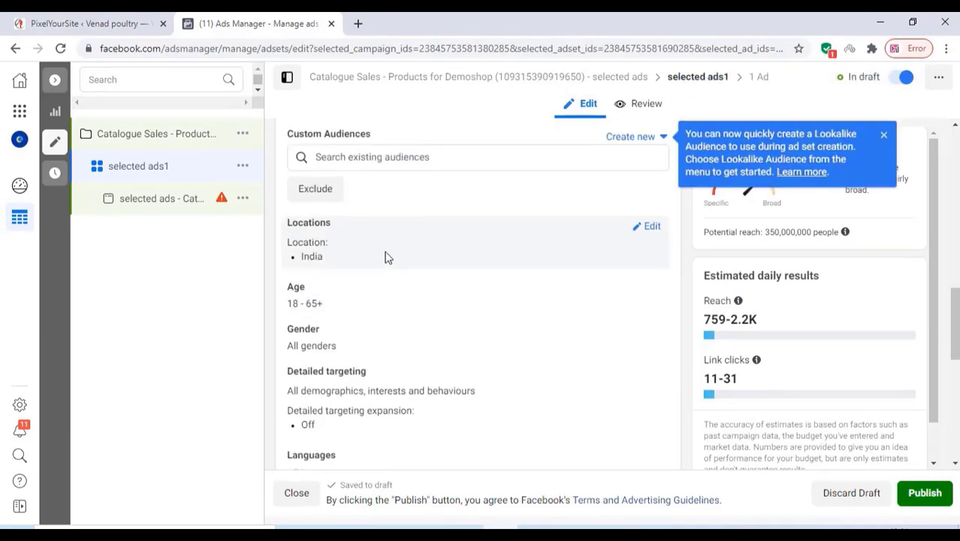
pyautogui.scroll(2, 386, 262)
pyautogui.scroll(-4, 387, 259)
pyautogui.click(346, 262)
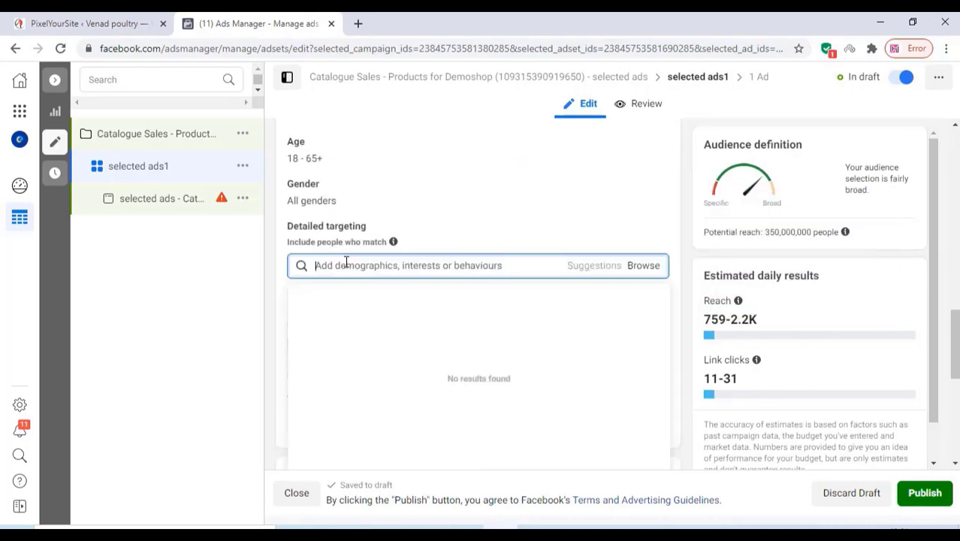
pyautogui.write('fish')
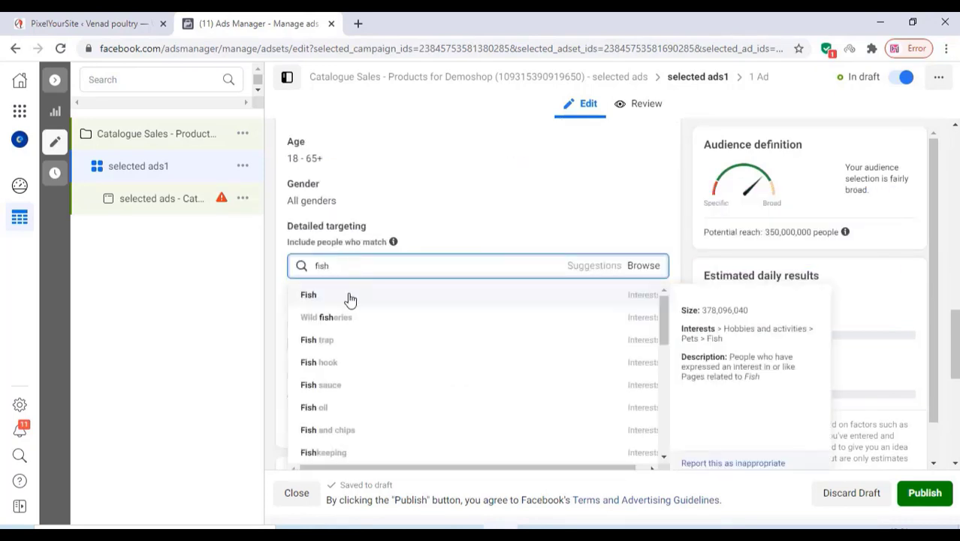
pyautogui.click(350, 297)
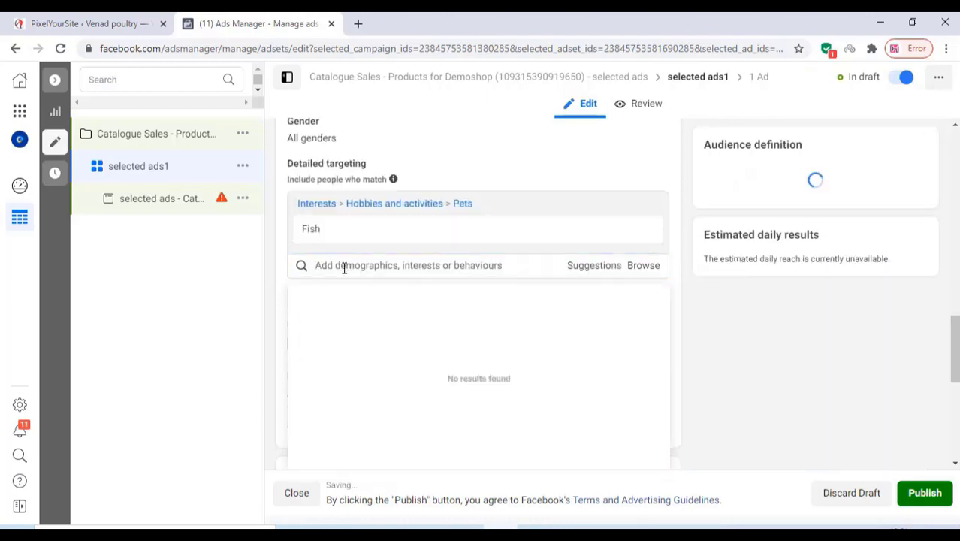
pyautogui.write('cookin')
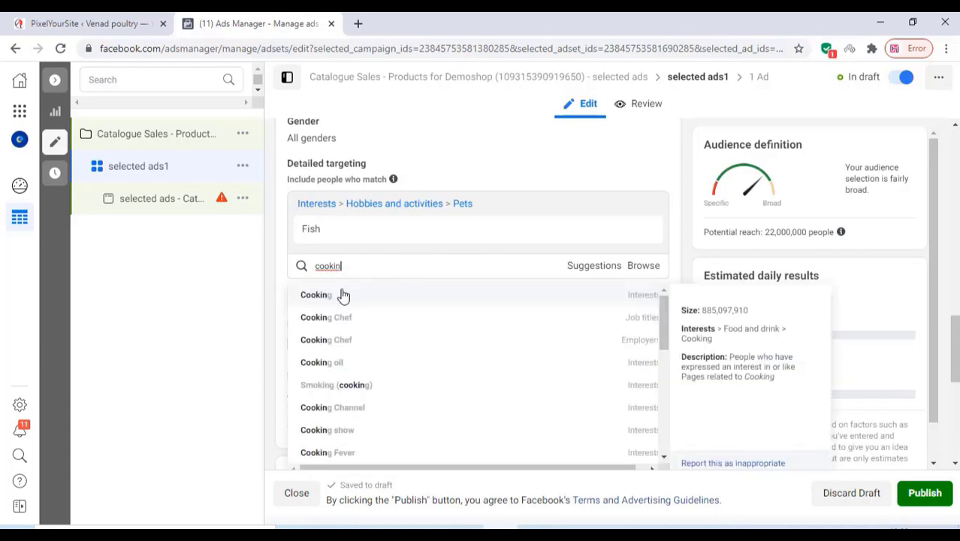
pyautogui.click(341, 295)
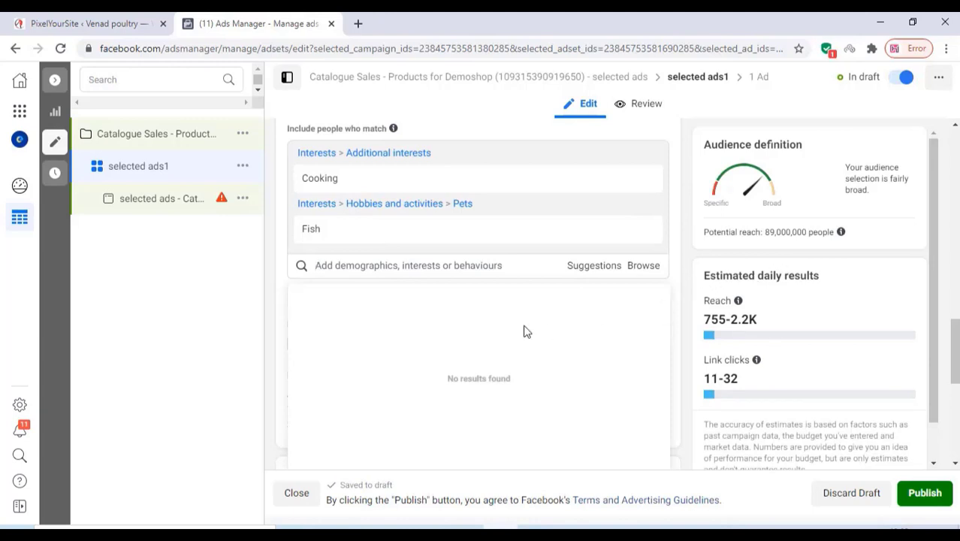
# - Review the ad set's placements and optimisation settings and publish the draft campaign
pyautogui.scroll(-4, 360, 314)
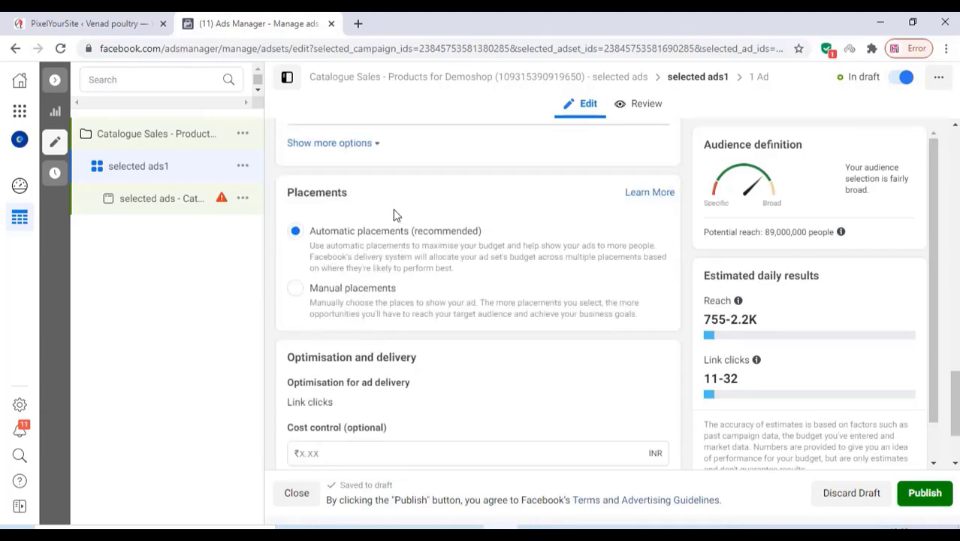
pyautogui.scroll(1, 410, 211)
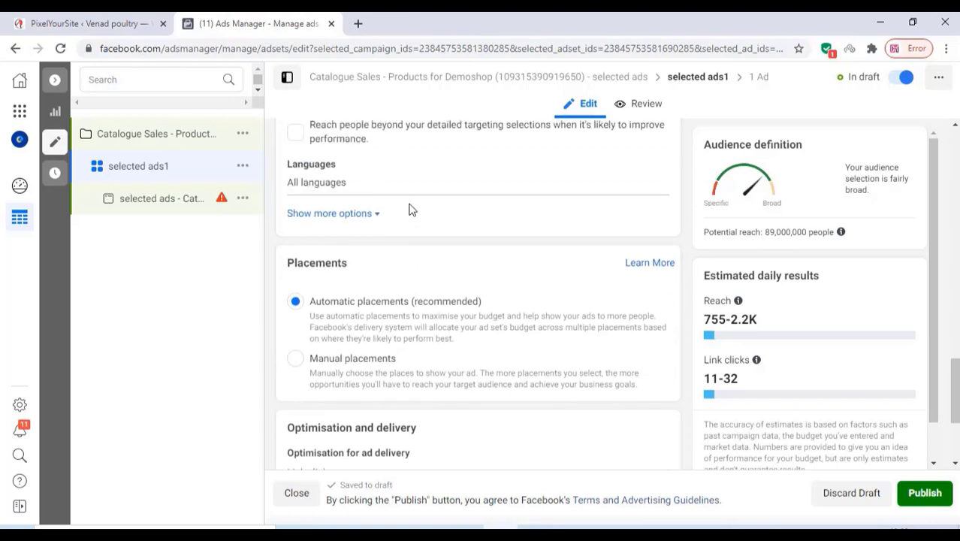
pyautogui.scroll(-3, 410, 210)
pyautogui.click(924, 493)
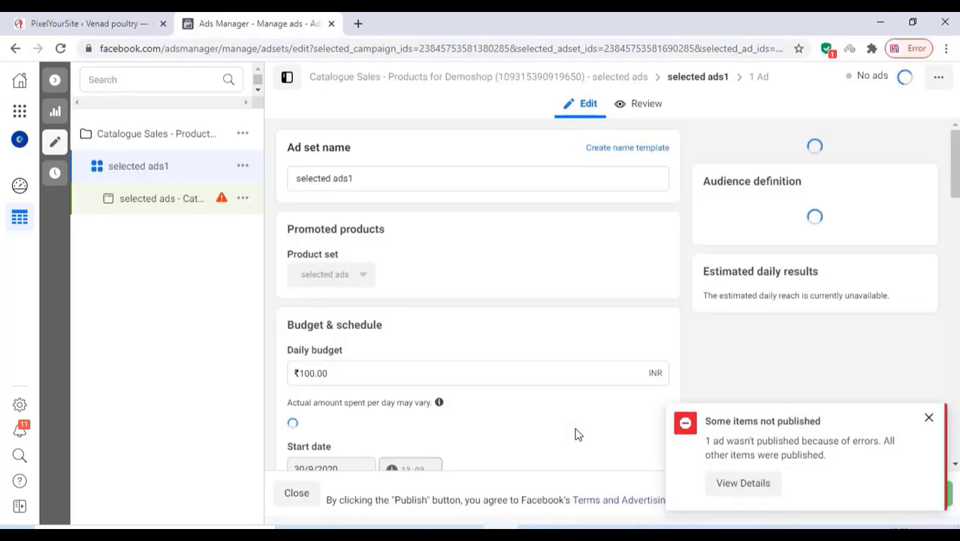
# - Open the selected ads - Catalogue Sales ad and set its Facebook Page to Demoshop
pyautogui.click(222, 199)
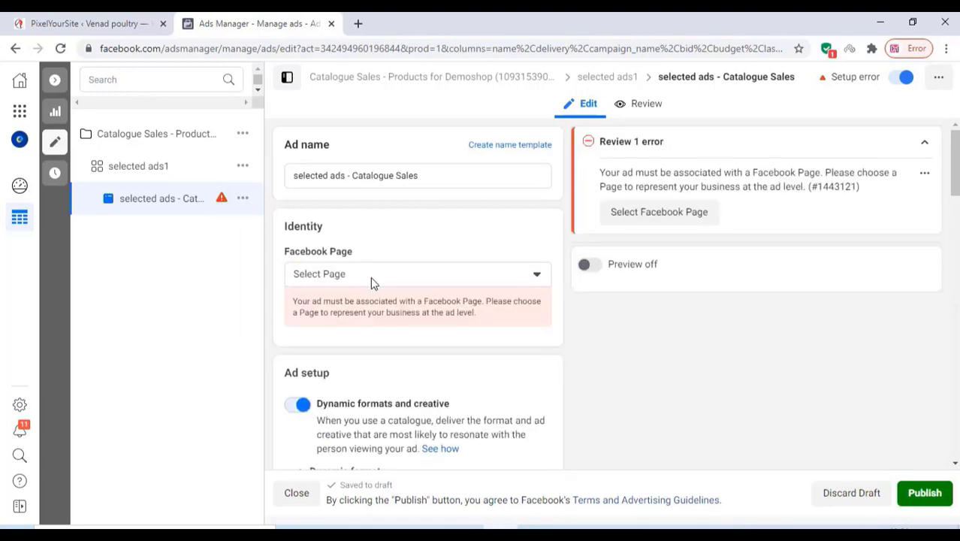
pyautogui.click(369, 276)
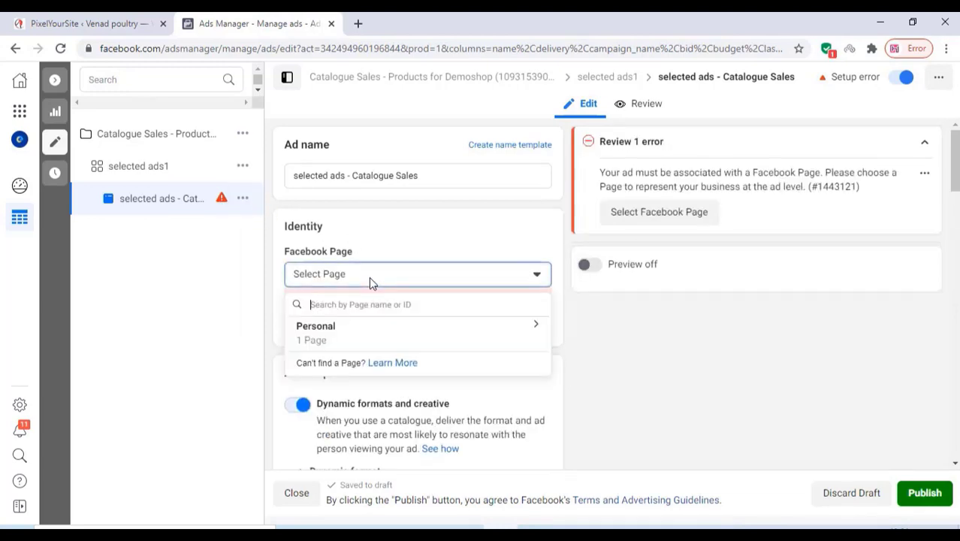
pyautogui.click(331, 339)
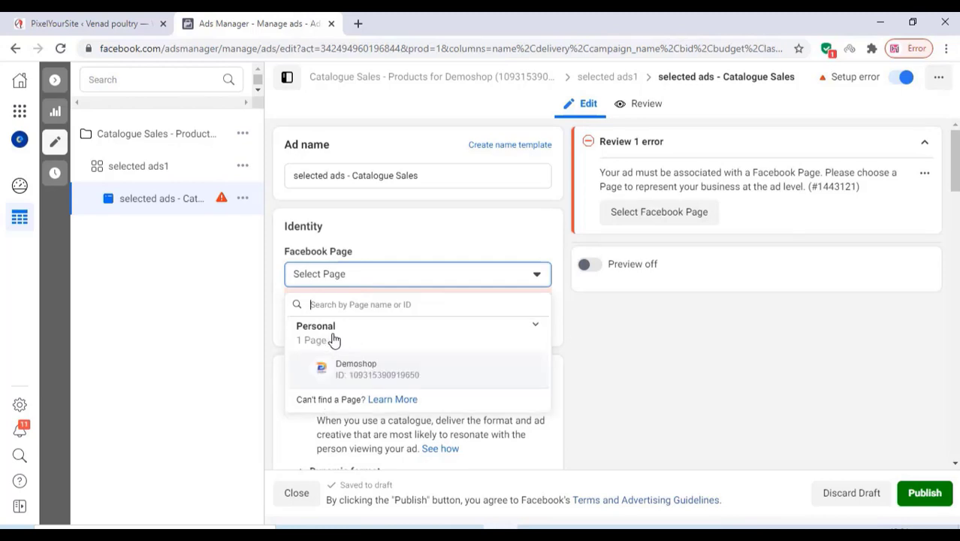
pyautogui.click(356, 368)
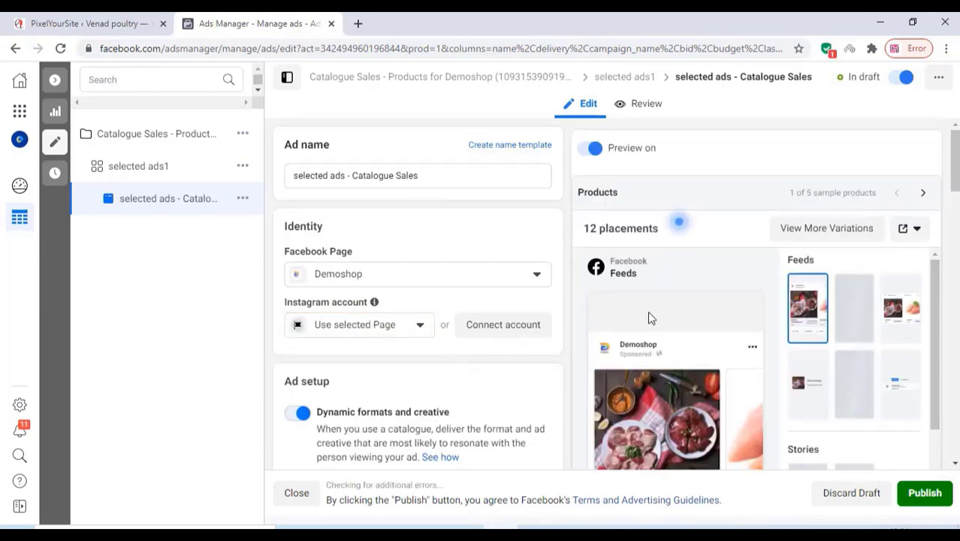
# - Examine the ad's review error, dynamic format settings, catalogue media options and feed preview
pyautogui.scroll(-2, 714, 259)
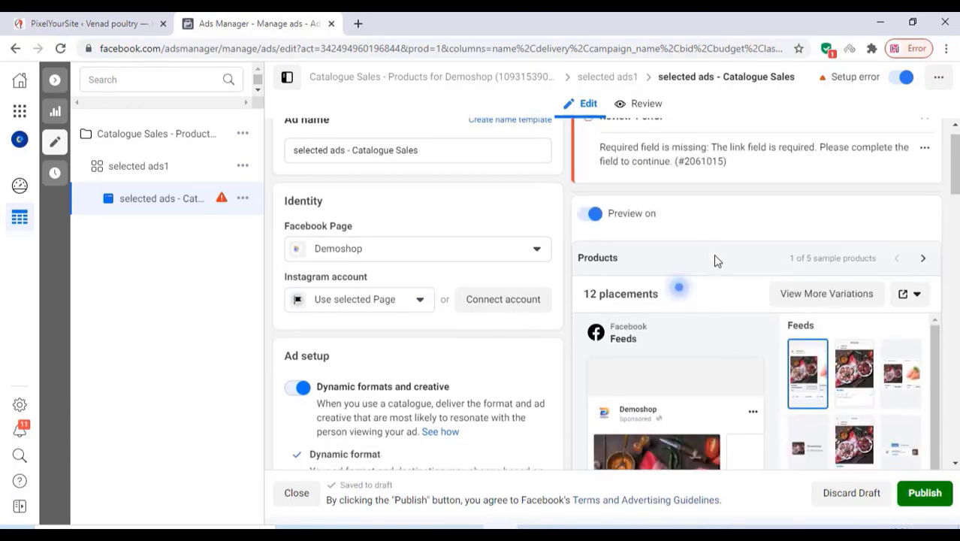
pyautogui.scroll(-5, 778, 345)
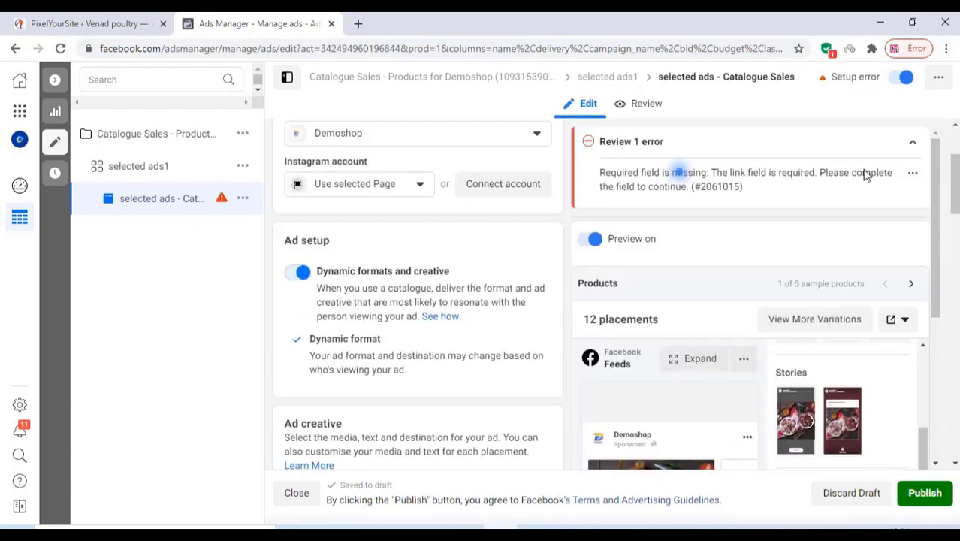
pyautogui.scroll(-1, 955, 175)
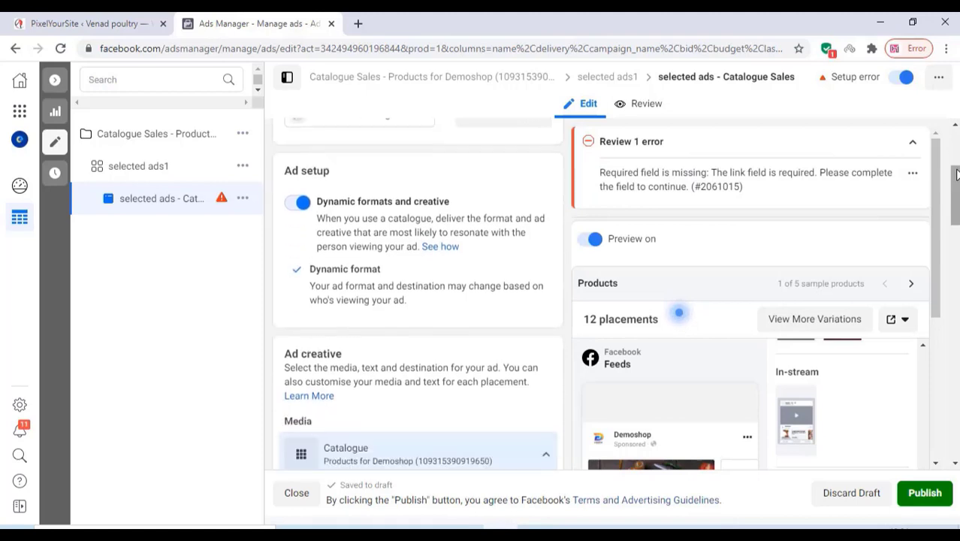
pyautogui.scroll(-2, 955, 184)
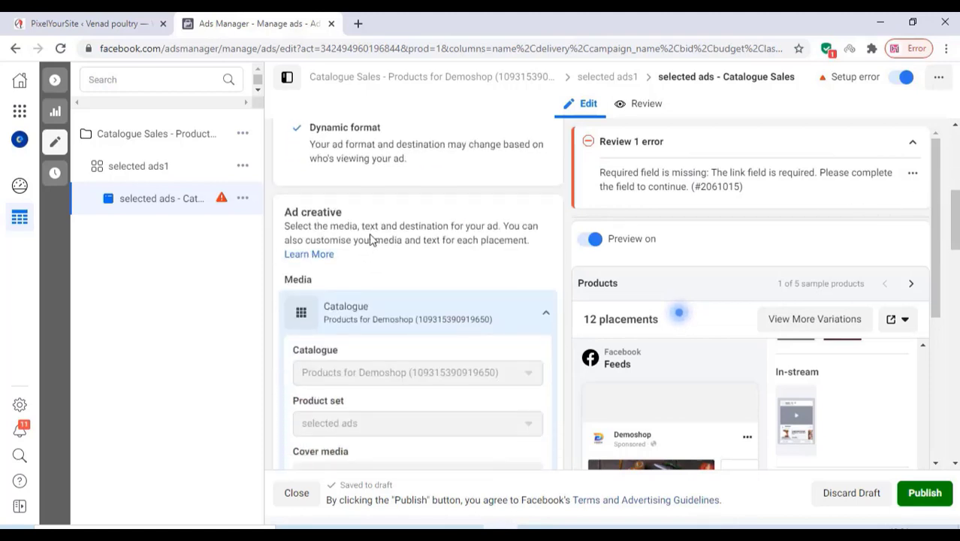
pyautogui.scroll(-2, 357, 269)
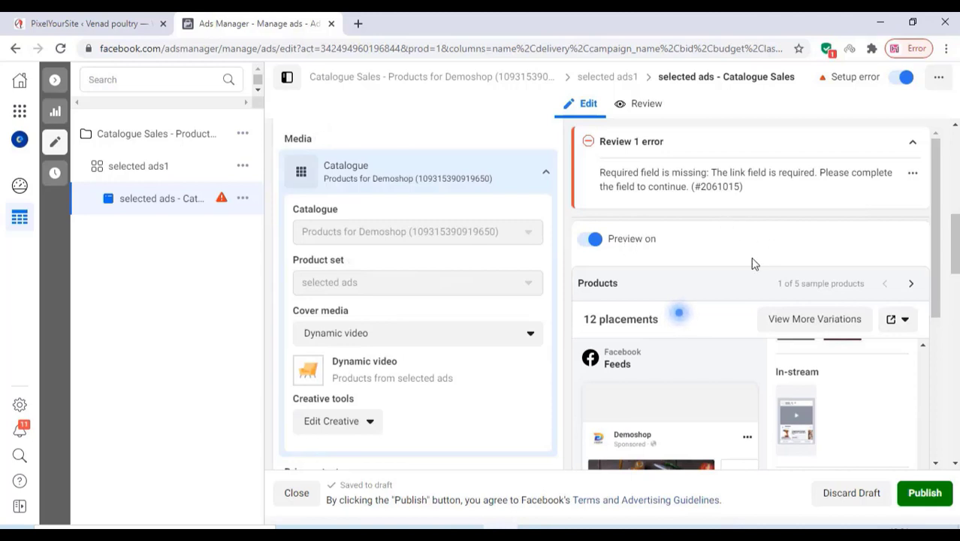
pyautogui.scroll(-1, 738, 274)
pyautogui.scroll(-2, 737, 275)
pyautogui.scroll(-1, 732, 274)
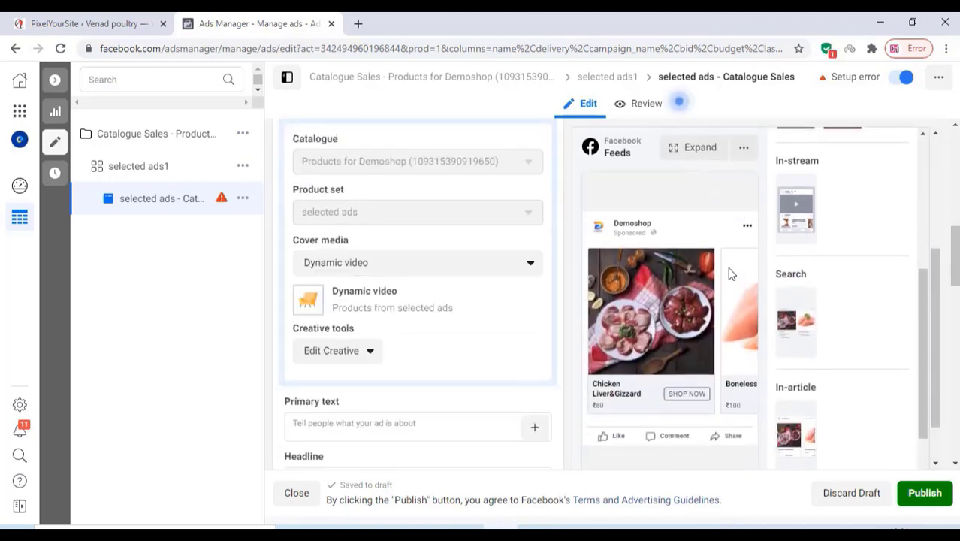
# - Expand the ad's Facebook feed preview and switch it from Mobile News Feed to Desktop News Feed
pyautogui.click(694, 152)
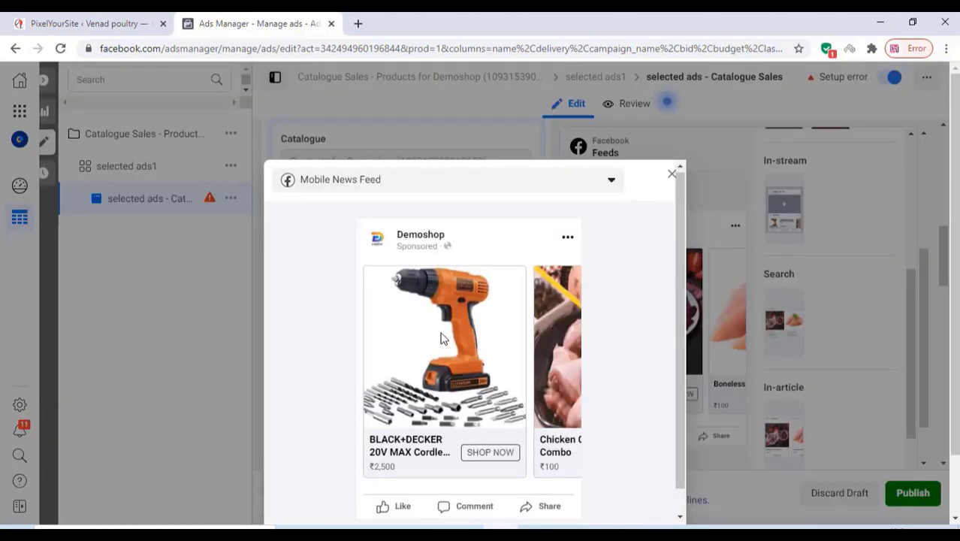
pyautogui.scroll(-1, 450, 368)
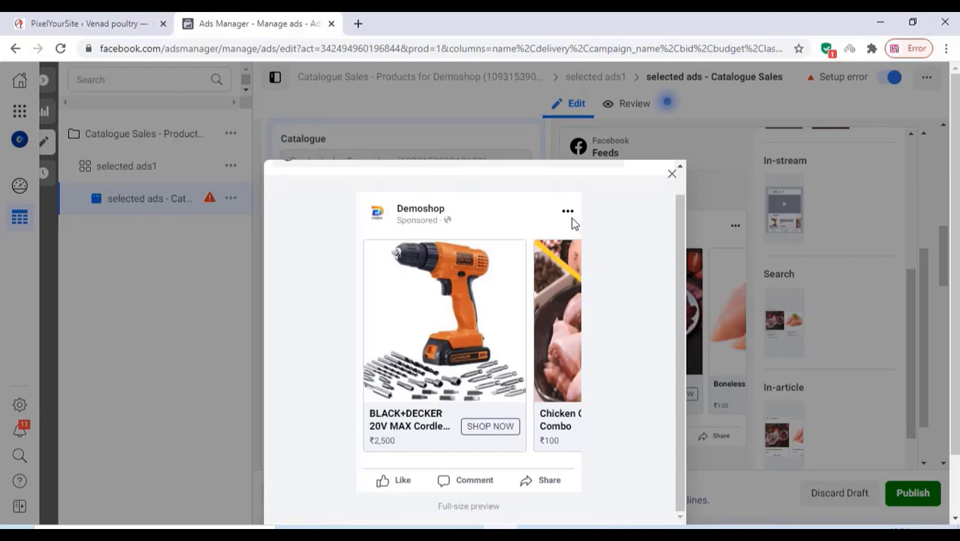
pyautogui.scroll(1, 418, 293)
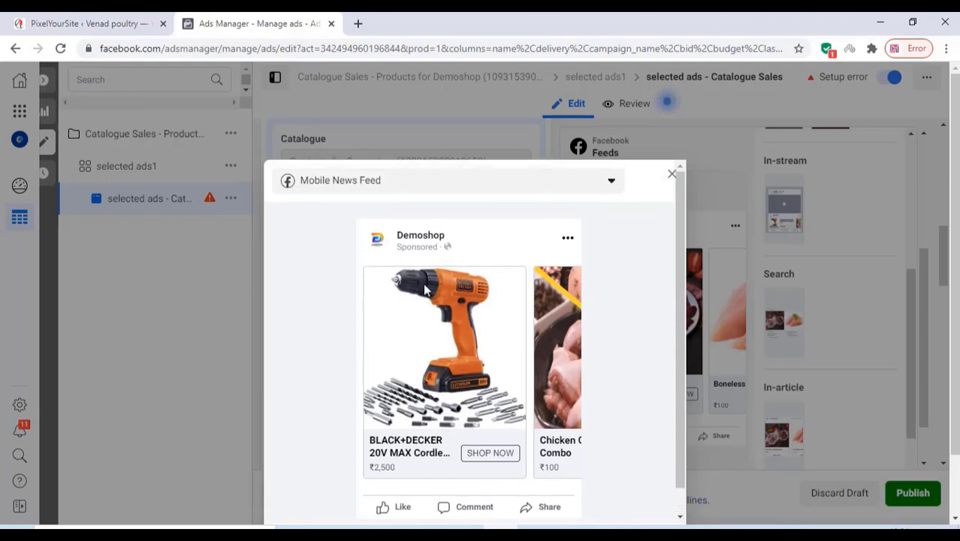
pyautogui.click(538, 178)
pyautogui.click(365, 239)
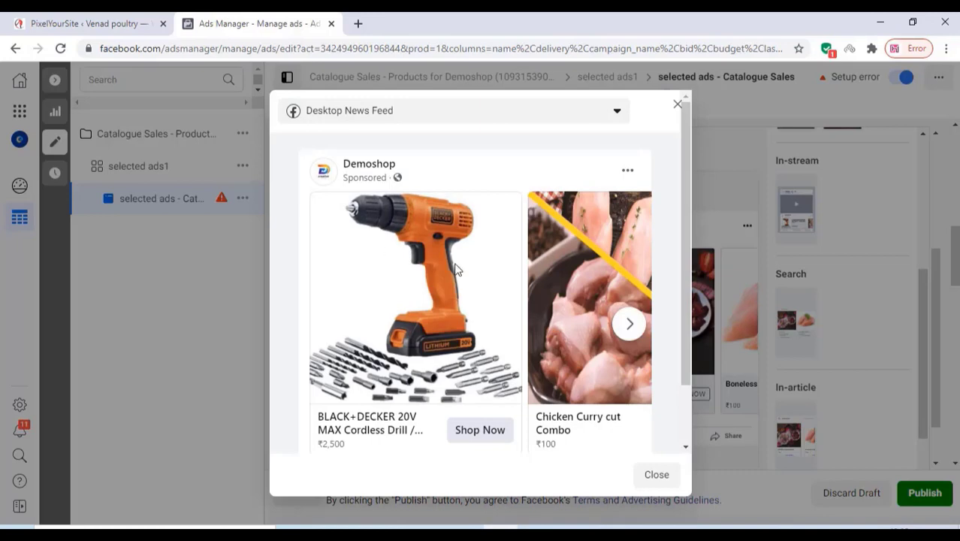
# - Browse the product carousel through to the Chicken Liver&Gizzard card and close the expanded ad preview
pyautogui.click(630, 324)
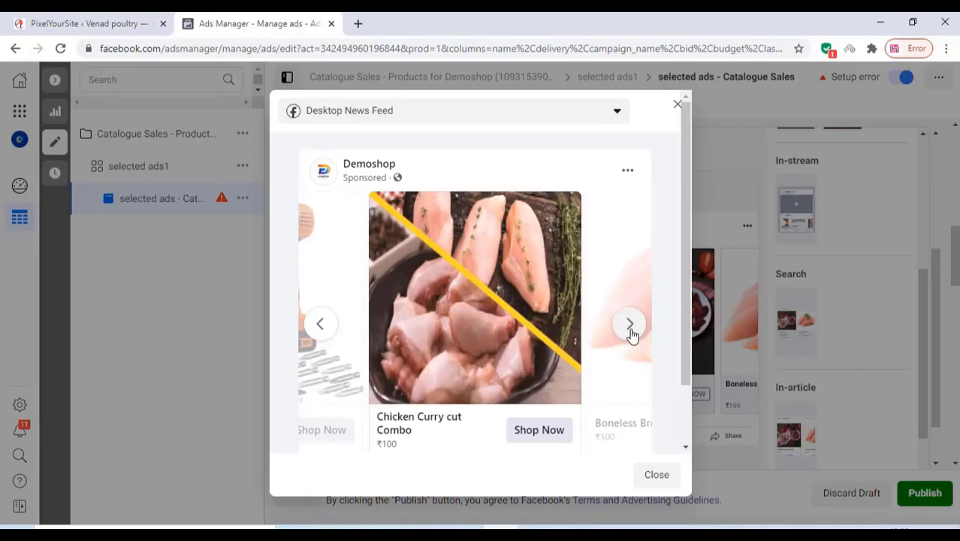
pyautogui.click(630, 329)
pyautogui.click(630, 329)
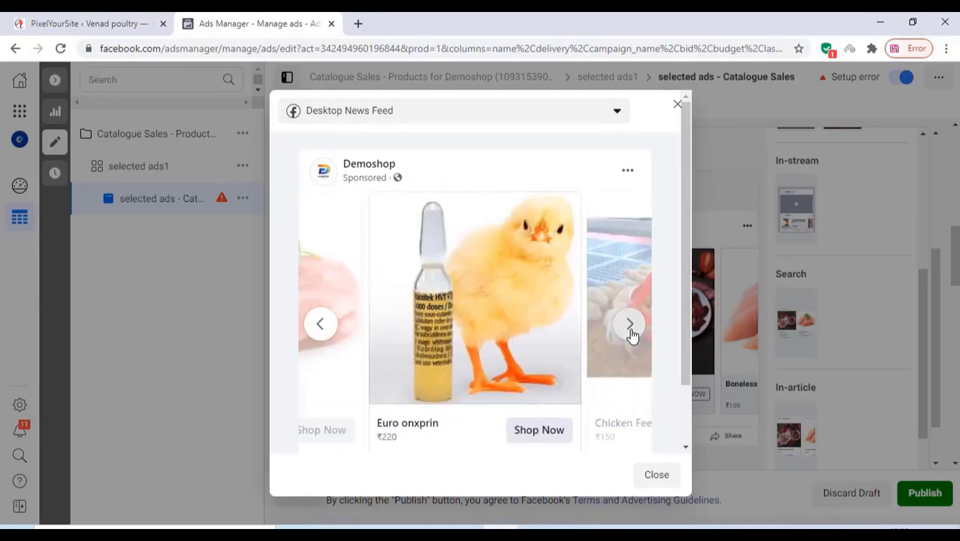
pyautogui.click(630, 329)
pyautogui.click(630, 329)
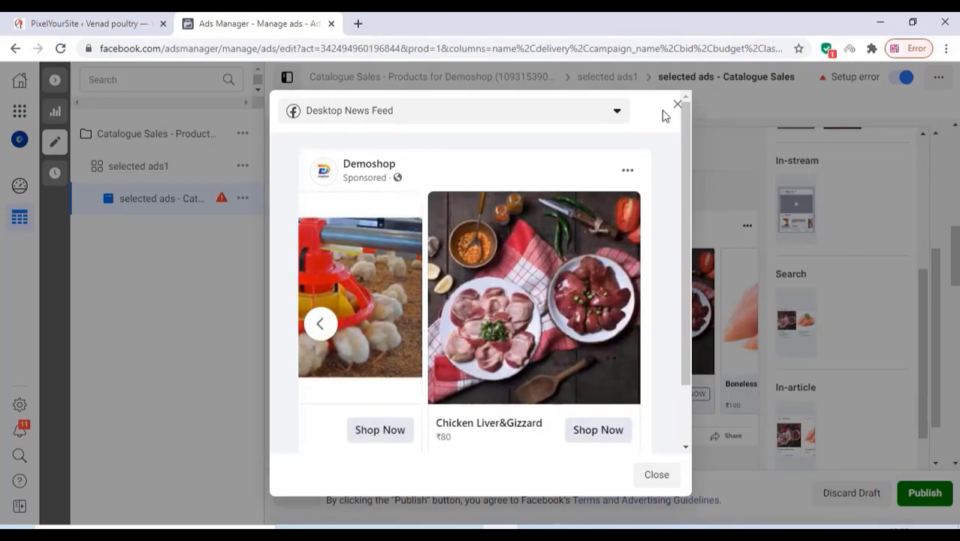
pyautogui.click(676, 105)
pyautogui.rightClick(298, 317)
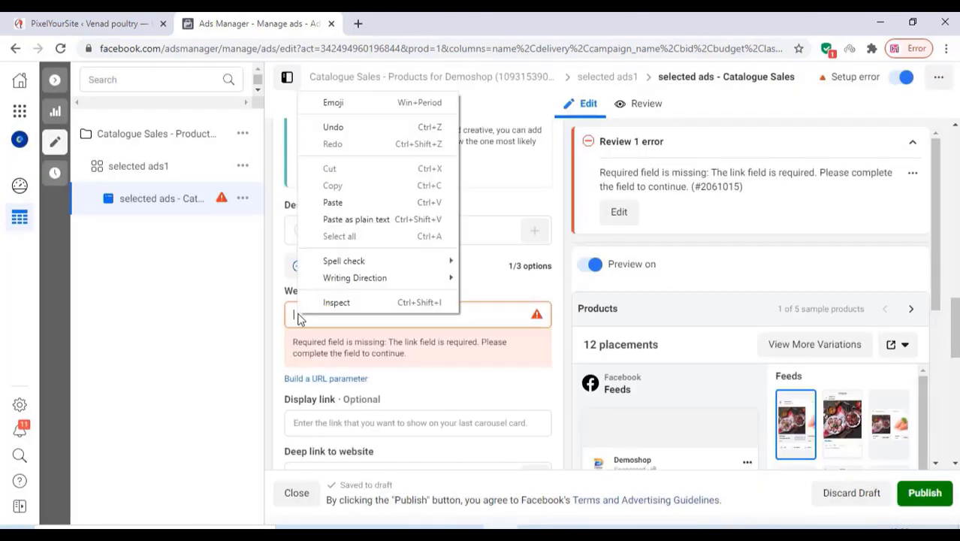
pyautogui.click(335, 203)
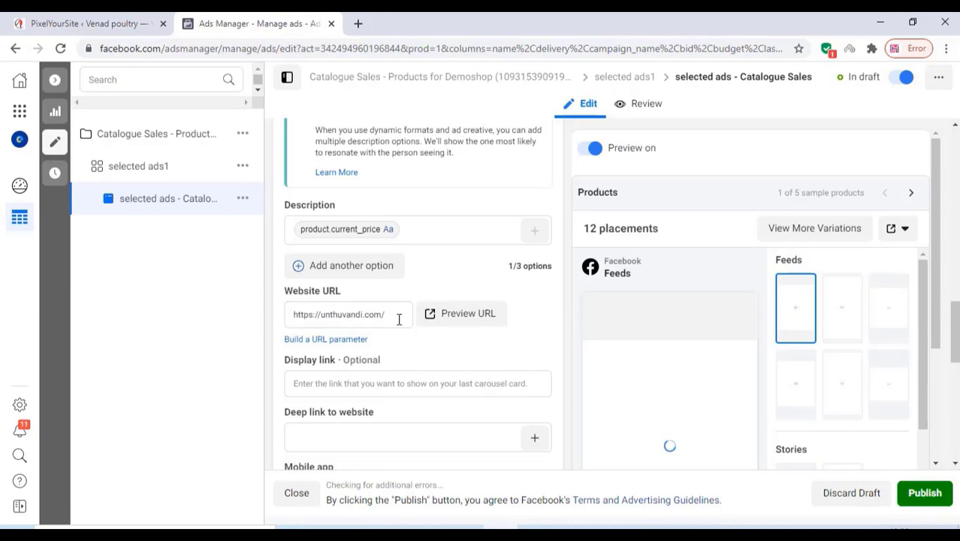
pyautogui.click(392, 315)
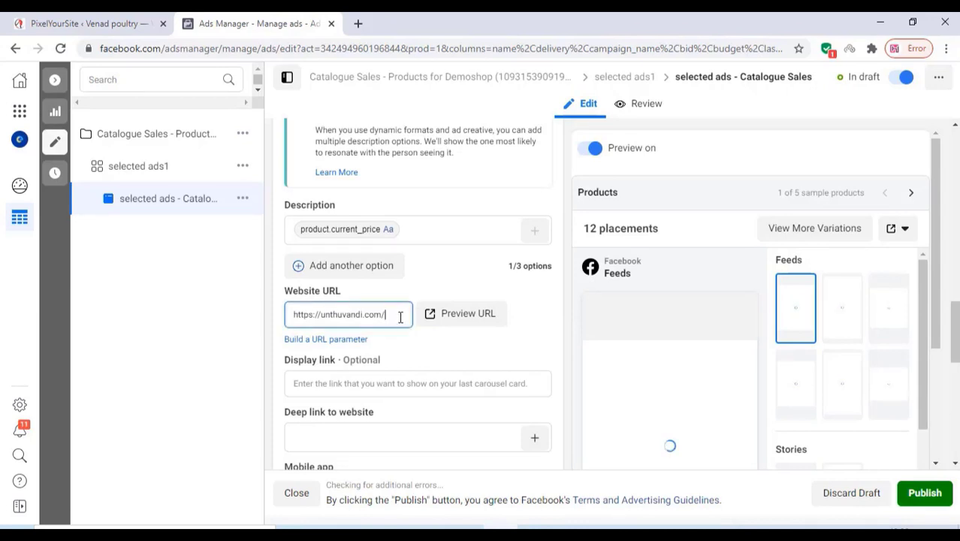
# - Check the ad's deep link, call to action and Facebook pixel tracking settings, and publish the ad
pyautogui.scroll(-3, 418, 349)
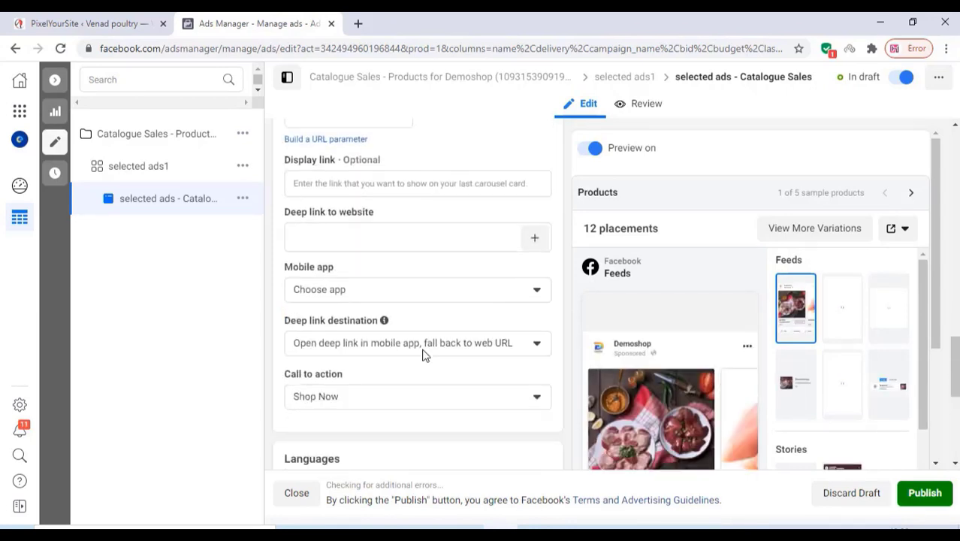
pyautogui.scroll(-2, 424, 355)
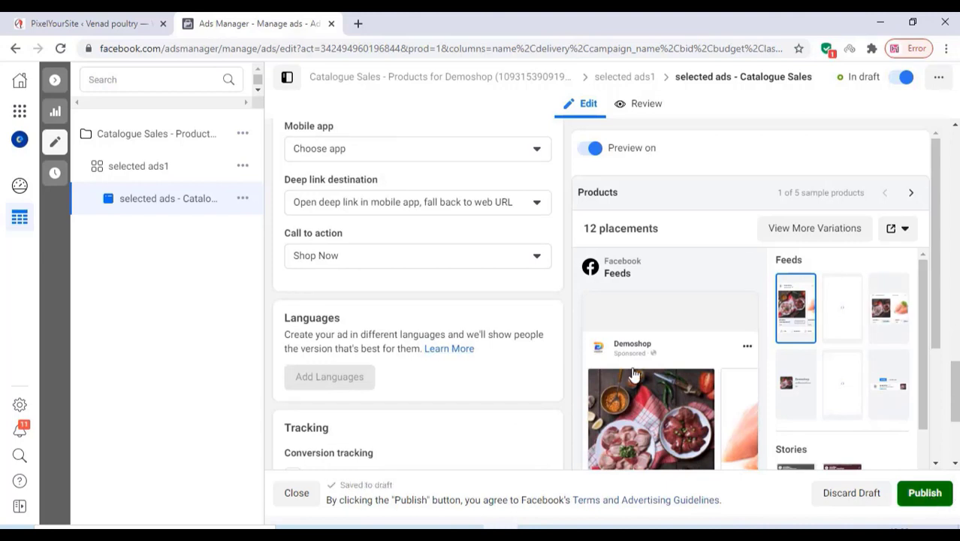
pyautogui.scroll(-2, 676, 300)
pyautogui.scroll(-1, 375, 379)
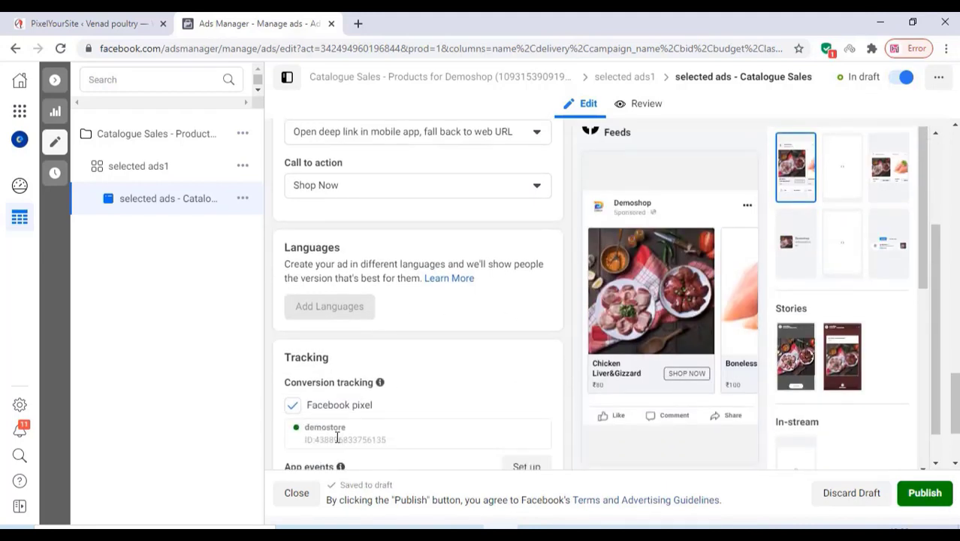
pyautogui.scroll(-1, 363, 440)
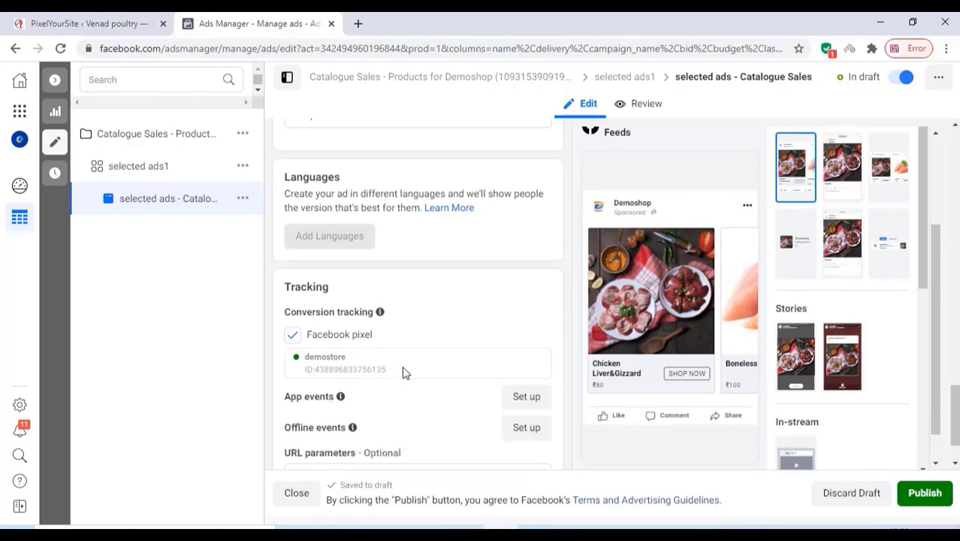
pyautogui.moveTo(401, 373); pyautogui.dragTo(295, 362)
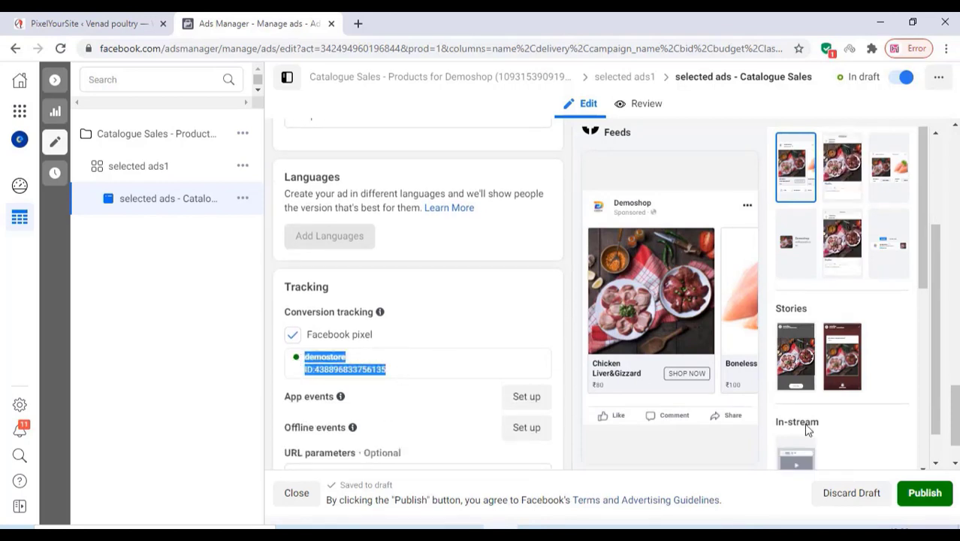
pyautogui.click(924, 493)
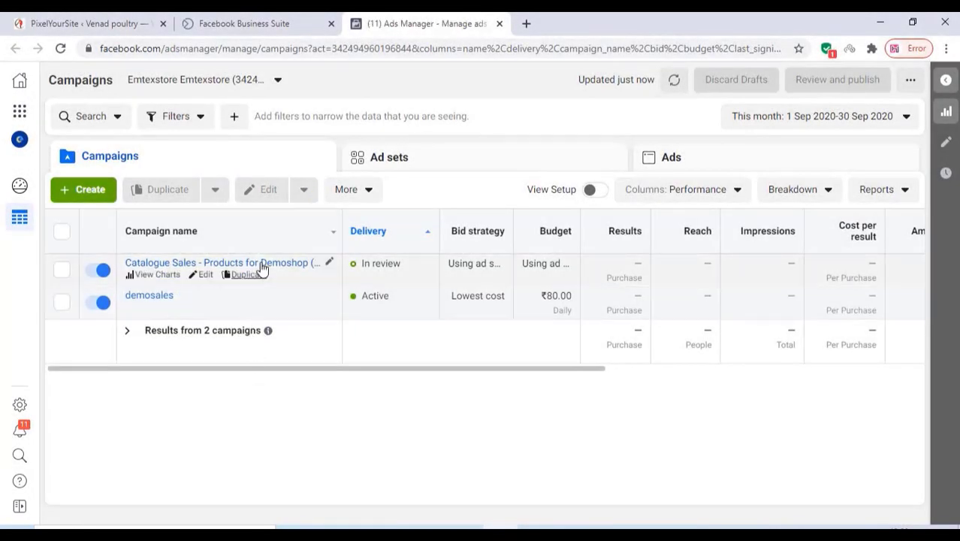
# - Examine the delivery, cost, spend and website purchase columns for the listed campaigns
pyautogui.moveTo(239, 318)
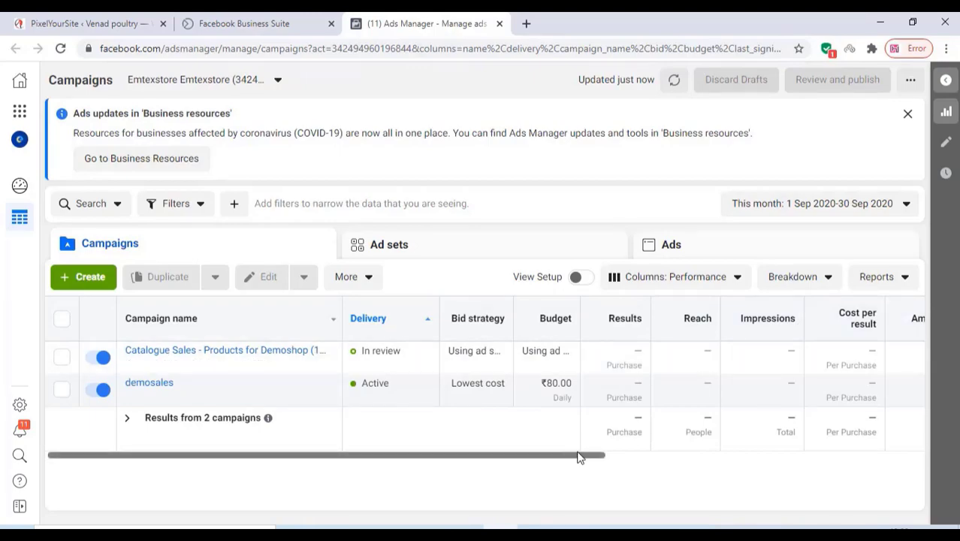
pyautogui.moveTo(579, 456); pyautogui.dragTo(862, 457)
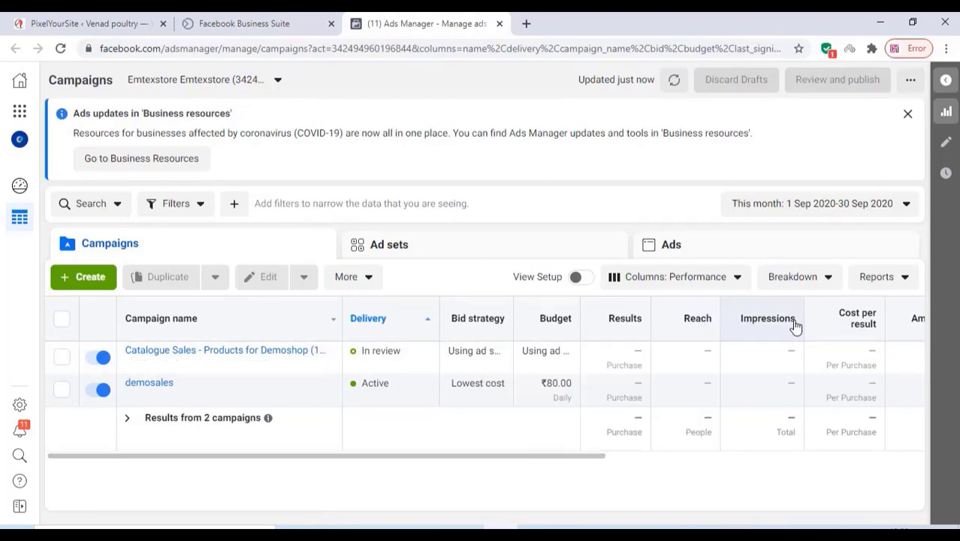
pyautogui.moveTo(572, 457); pyautogui.dragTo(874, 456)
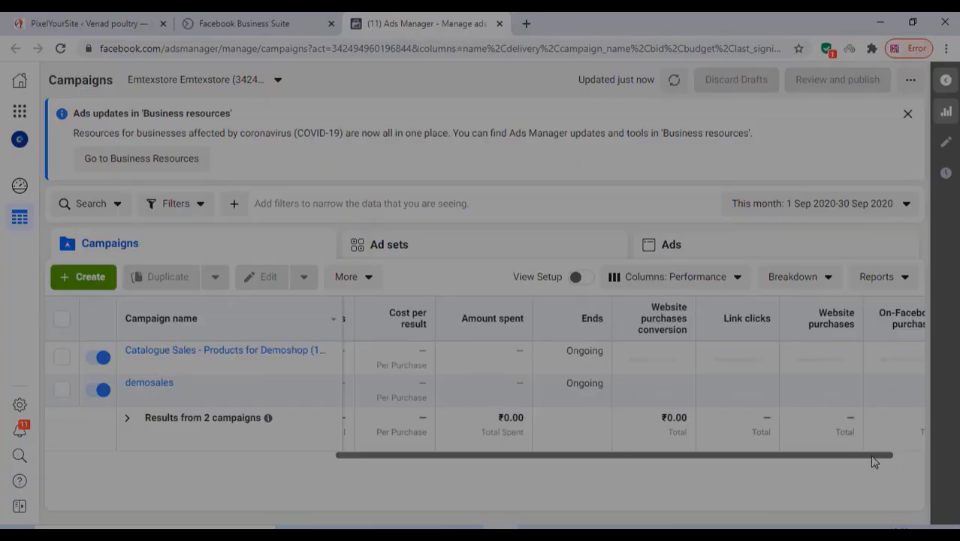